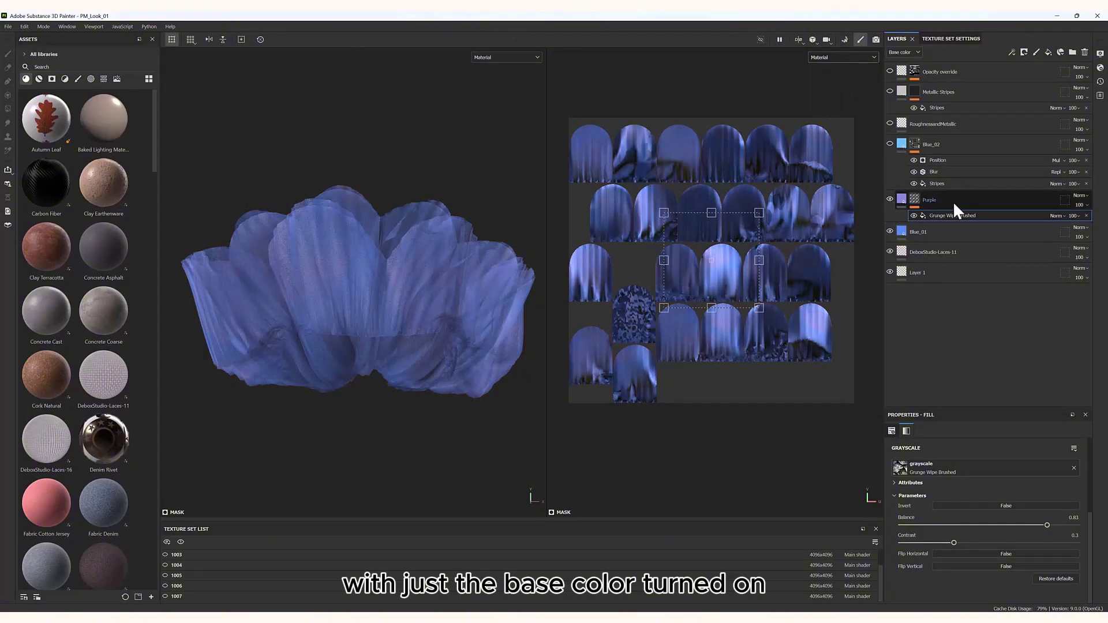
Show the Blue_02 layer and display its mask in both viewports.
{"action": "left_click", "coordinate": [950, 197]}
{"action": "left_click", "coordinate": [890, 143]}
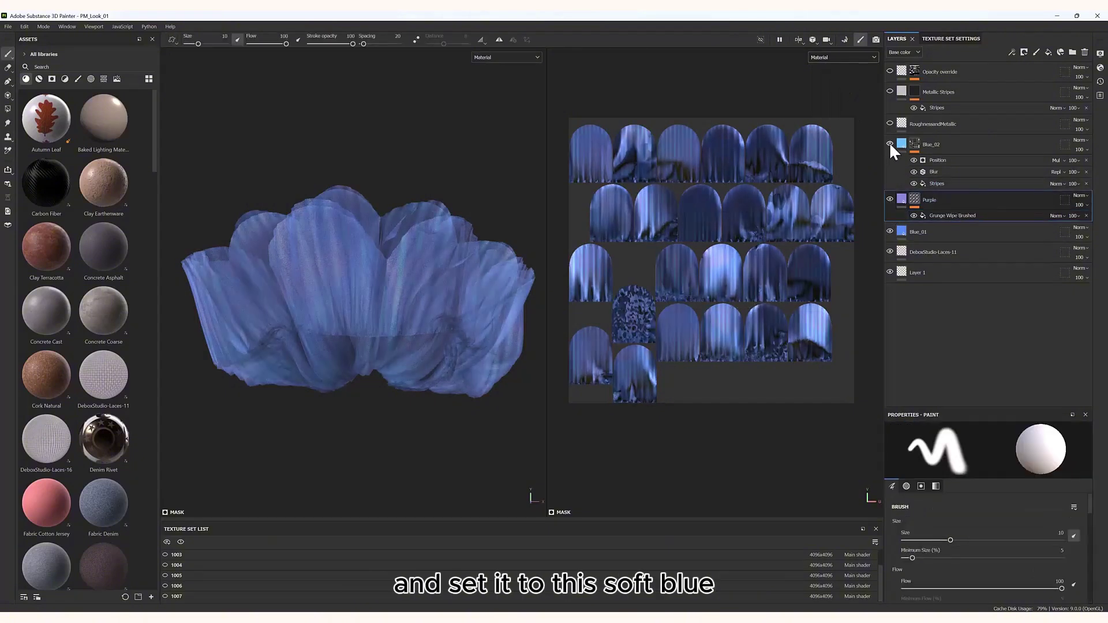
{"action": "left_click", "coordinate": [939, 183]}
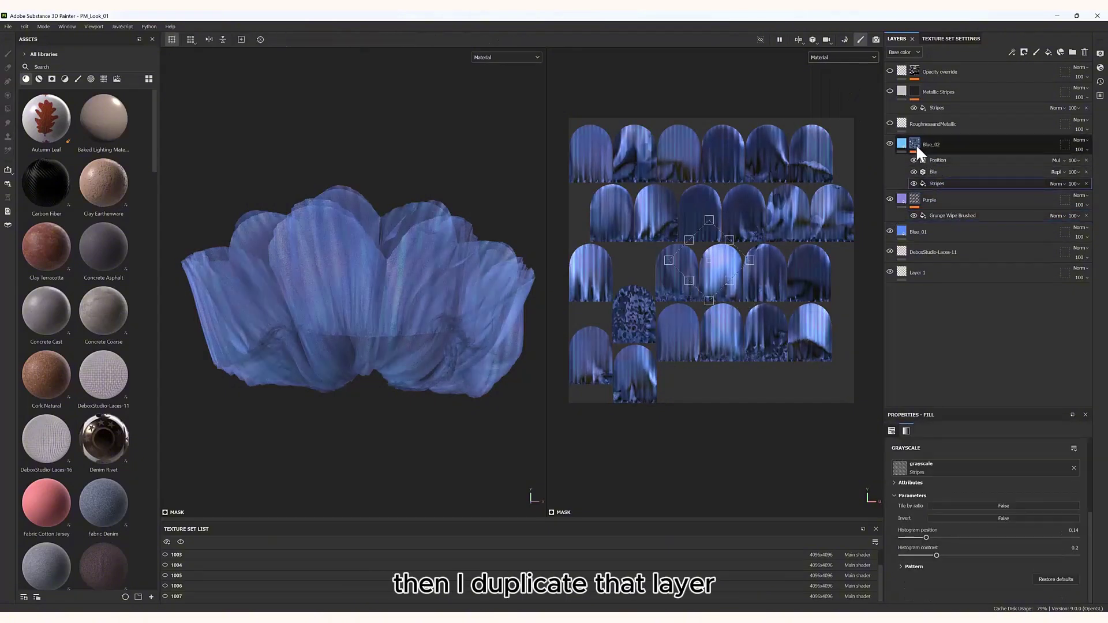
{"action": "left_click", "coordinate": [916, 145]}
{"action": "left_click", "coordinate": [857, 58]}
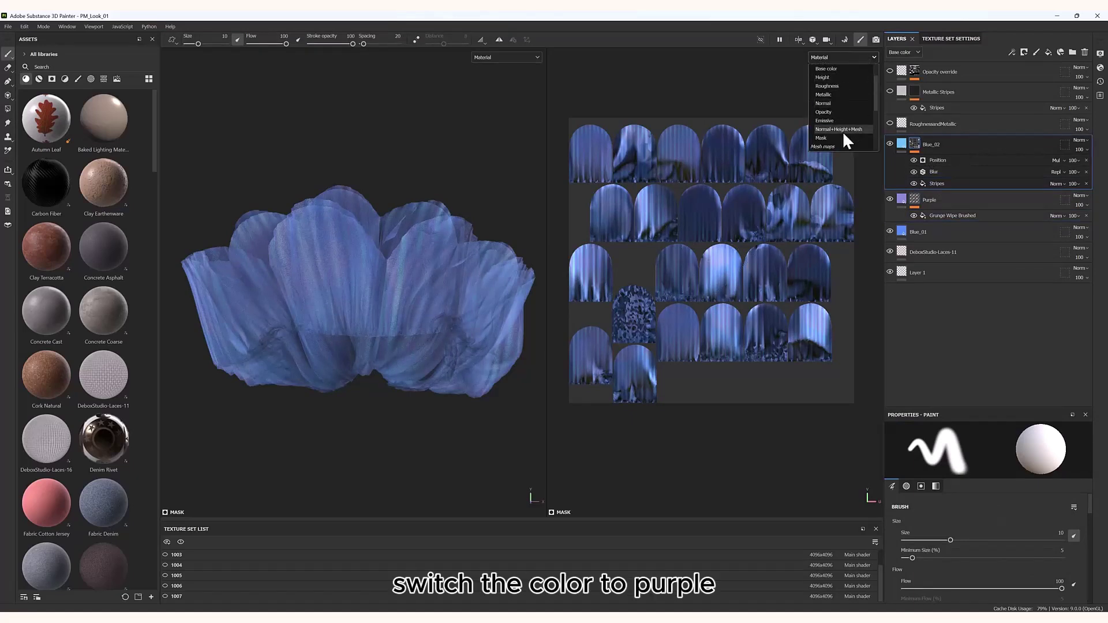
{"action": "left_click", "coordinate": [843, 131]}
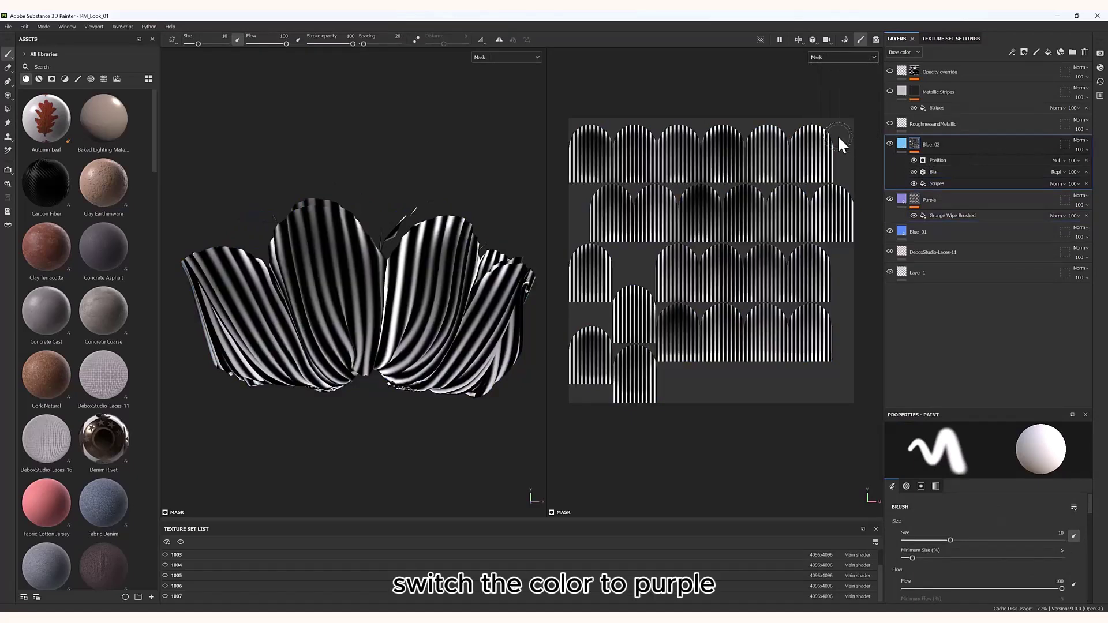
Turn off the Blur, Position and Stripes effects of the Blue_02 mask and re-enable them one by one to compare their contributions.
{"action": "left_click", "coordinate": [914, 171]}
{"action": "left_click", "coordinate": [914, 160]}
{"action": "left_click", "coordinate": [914, 183]}
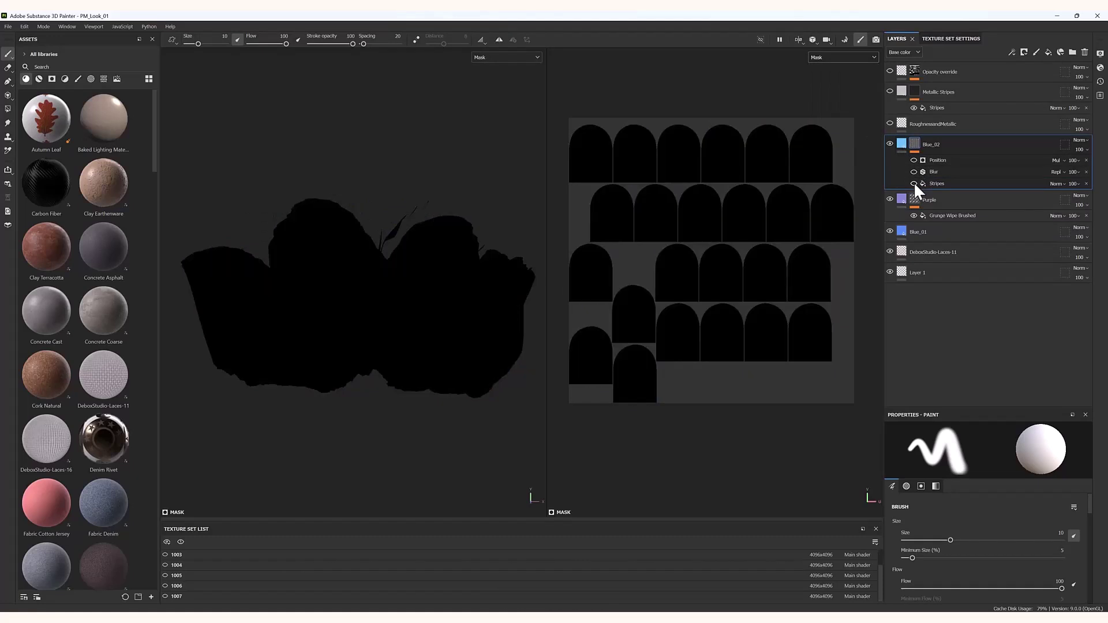
{"action": "left_click", "coordinate": [914, 183]}
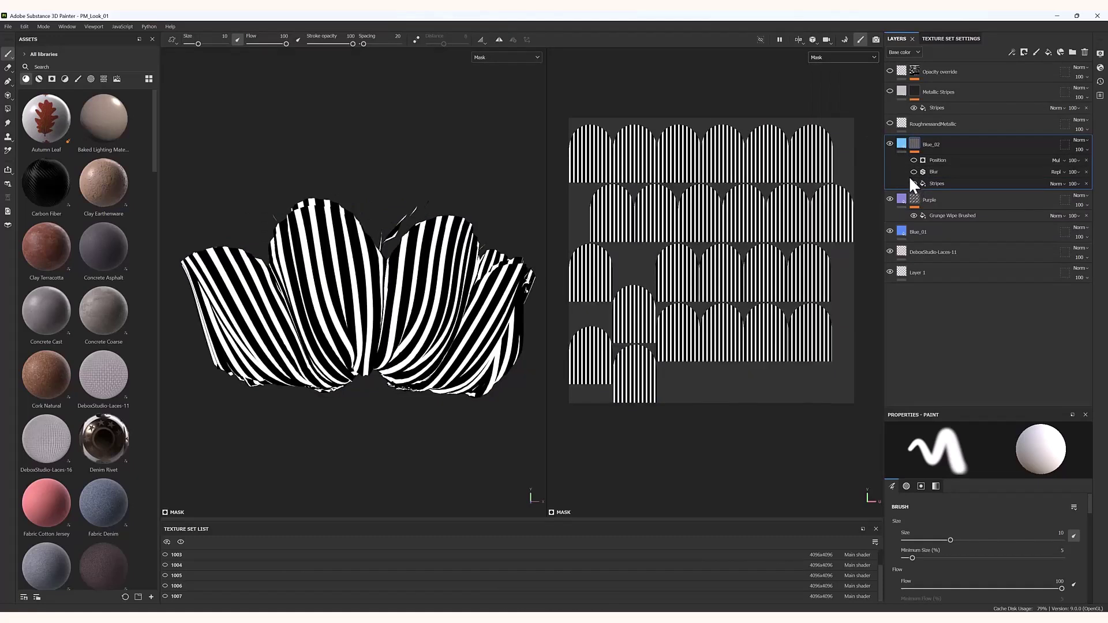
{"action": "left_click", "coordinate": [913, 172]}
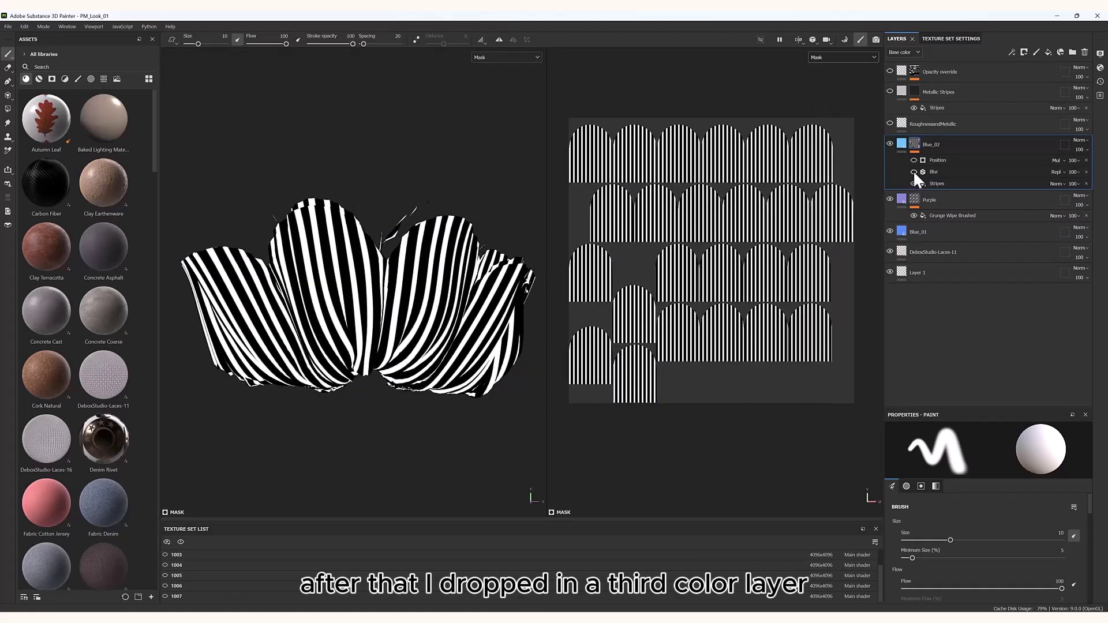
{"action": "left_click", "coordinate": [913, 159]}
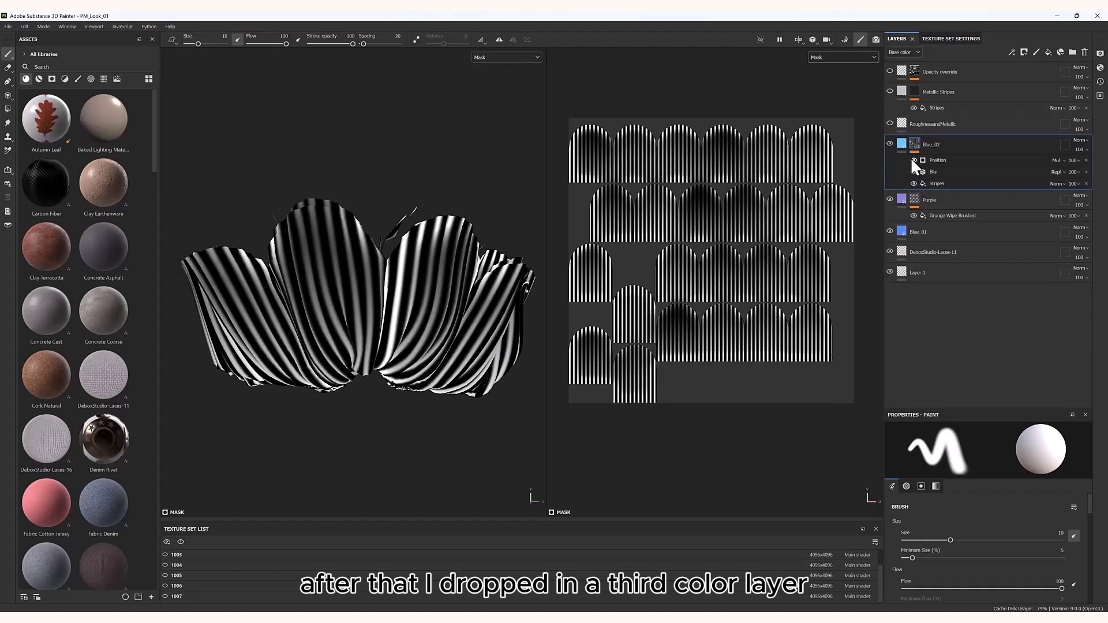
Try a Global Balance of 0.14 on the Position generator in the Blue_02 mask.
{"action": "left_click", "coordinate": [940, 162]}
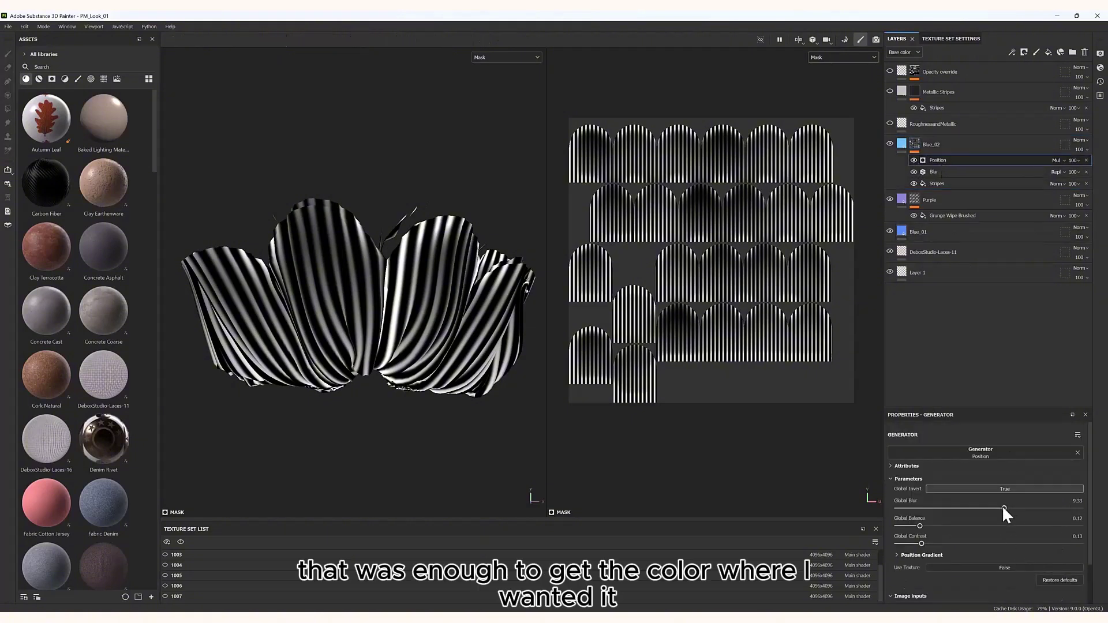
{"action": "mouse_move", "coordinate": [920, 526]}
{"action": "left_mouse_down"}
{"action": "mouse_move", "coordinate": [949, 526]}
{"action": "mouse_move", "coordinate": [924, 527]}
{"action": "left_mouse_up"}
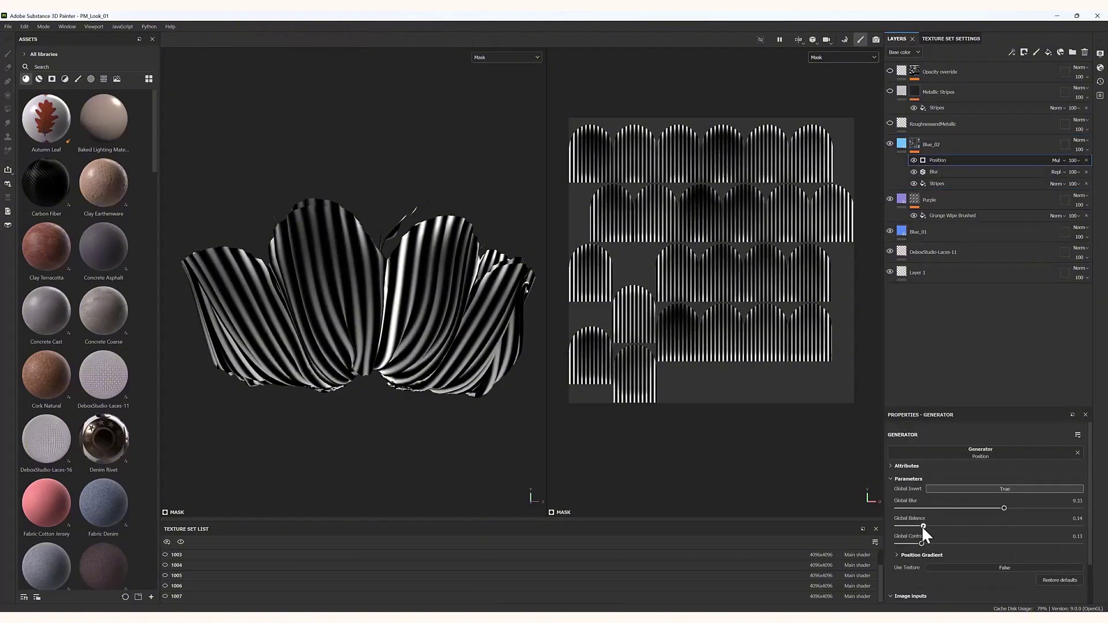
{"action": "key", "text": "ctrl+z"}
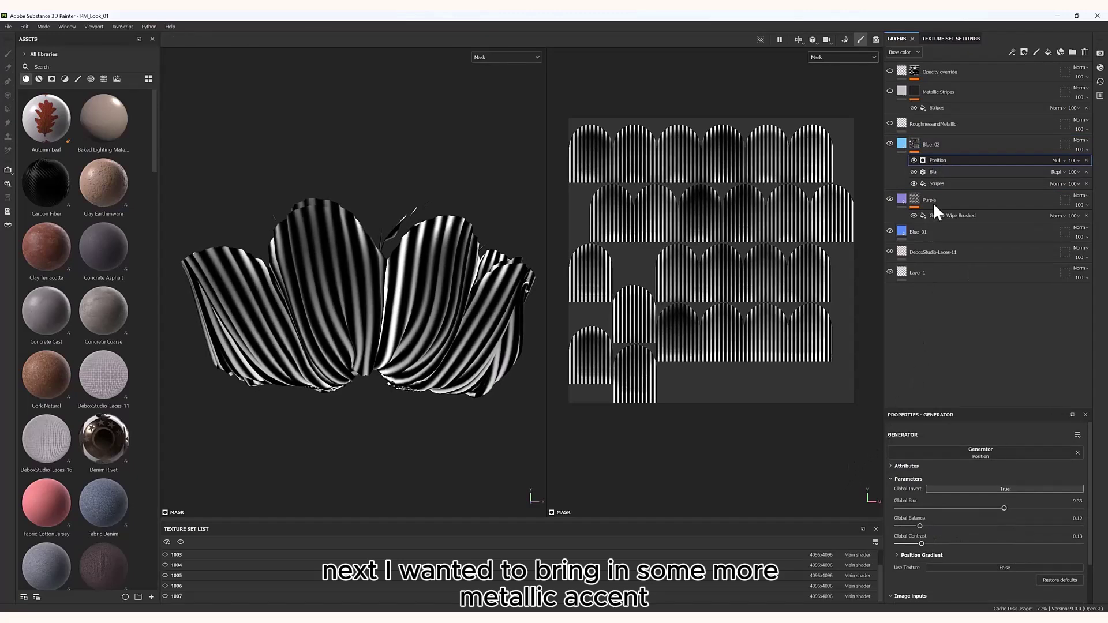
Return the viewports to the Material view and turn on the Metallic Stripes layer.
{"action": "left_click", "coordinate": [856, 58]}
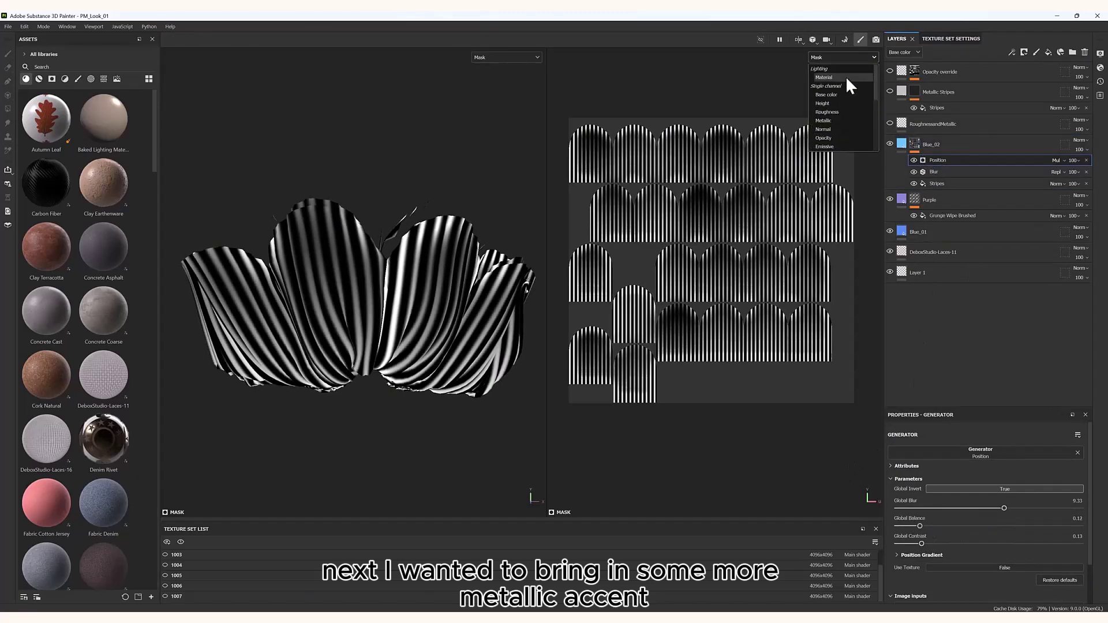
{"action": "left_click", "coordinate": [847, 78]}
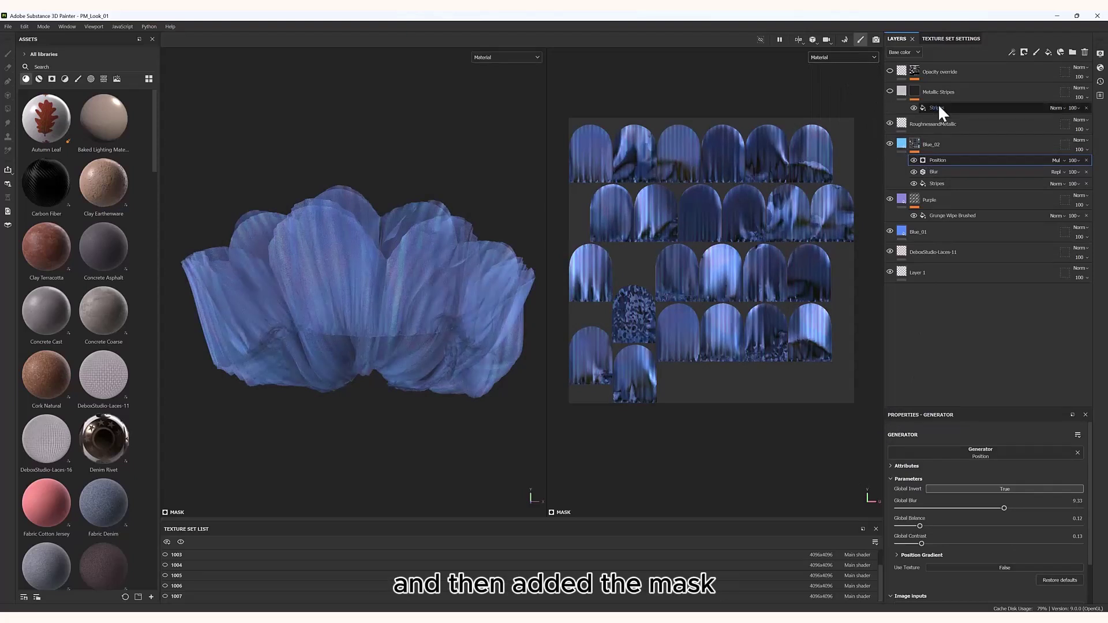
{"action": "left_click", "coordinate": [982, 89]}
{"action": "left_click", "coordinate": [889, 90]}
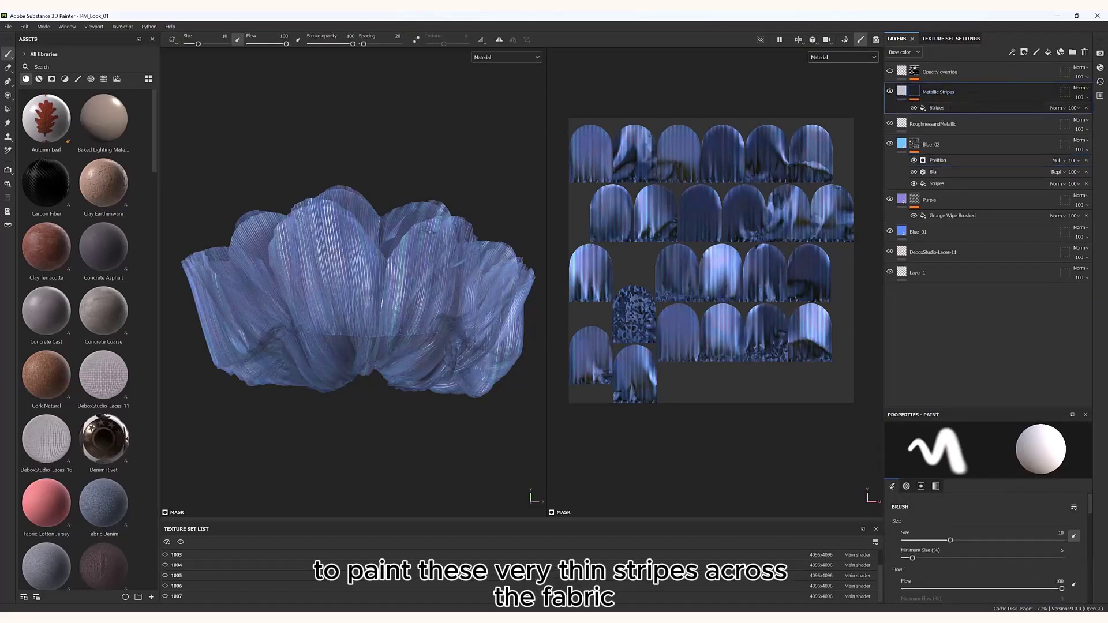
Compare the fabric up close with the Metallic Stripes layer's Stripes mask effect off and on.
{"action": "scroll", "coordinate": [341, 237], "scroll_direction": "up", "scroll_amount": 5}
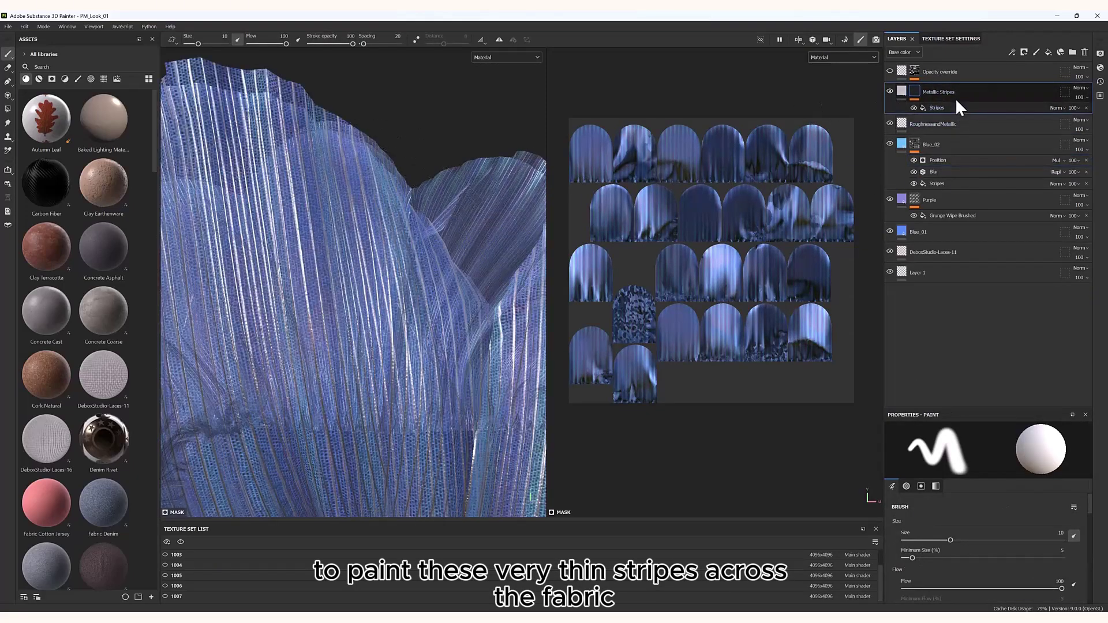
{"action": "left_click", "coordinate": [913, 107]}
{"action": "left_click", "coordinate": [913, 108]}
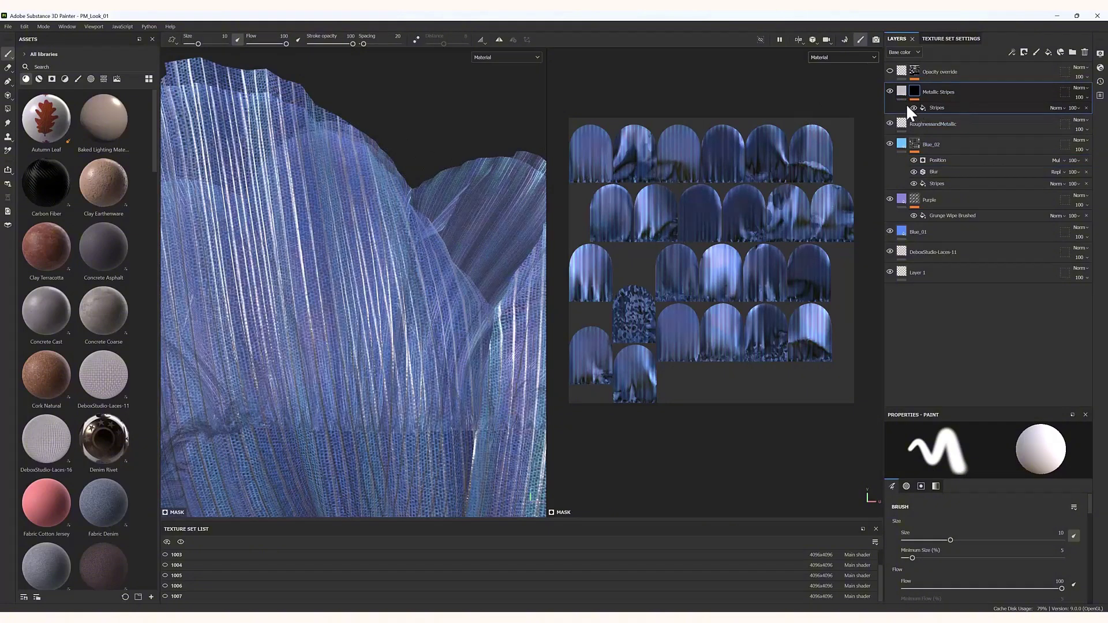
{"action": "left_click", "coordinate": [898, 90]}
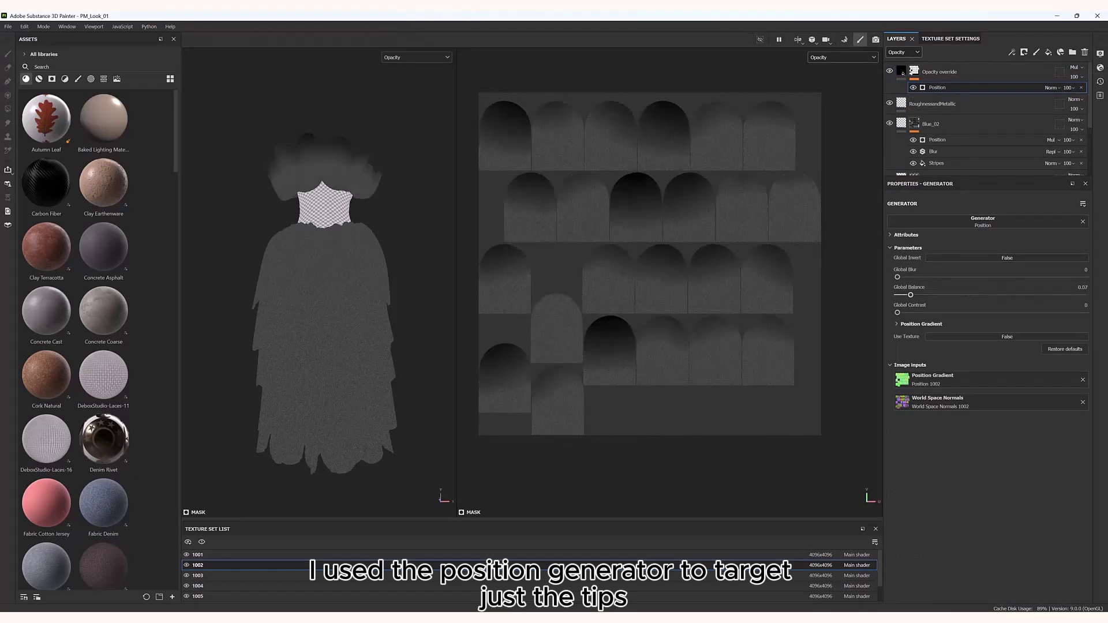
Raise the Global Contrast and fine-tune the Global Balance of the Position generator in the Opacity override mask.
{"action": "mouse_move", "coordinate": [911, 295]}
{"action": "left_mouse_down"}
{"action": "mouse_move", "coordinate": [926, 295]}
{"action": "mouse_move", "coordinate": [908, 295]}
{"action": "left_mouse_up"}
{"action": "left_click_drag", "start_coordinate": [897, 313], "coordinate": [1019, 313]}
{"action": "left_click_drag", "start_coordinate": [908, 295], "coordinate": [916, 295]}
Add a Warp filter above the Position generator in the Opacity override mask.
{"action": "right_click", "coordinate": [936, 86]}
{"action": "left_click", "coordinate": [963, 240]}
{"action": "left_click", "coordinate": [963, 224]}
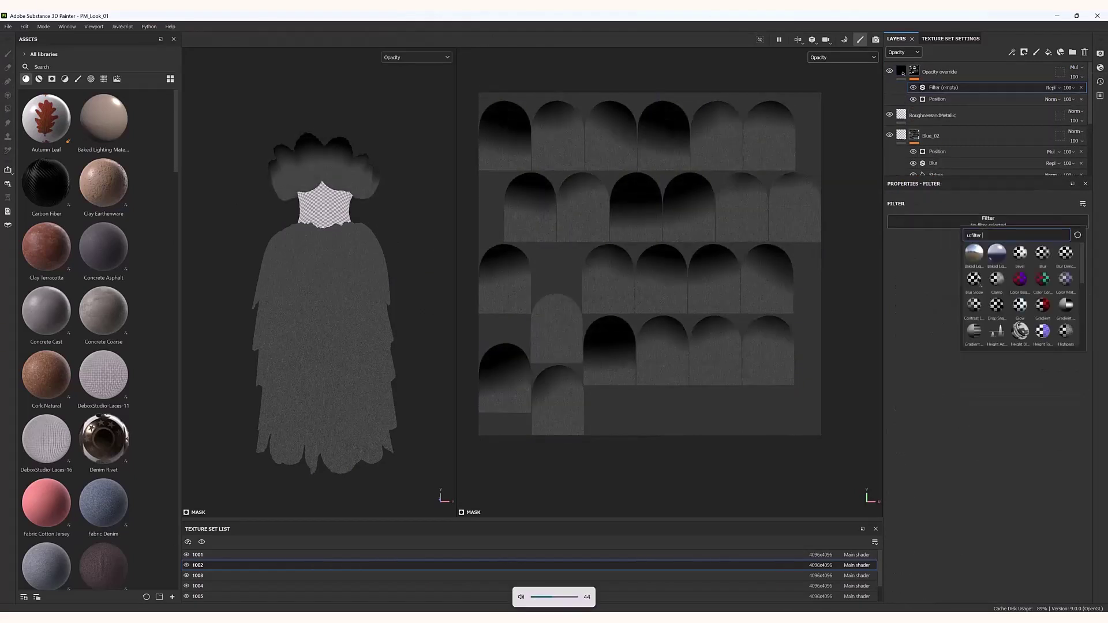
{"action": "type", "text": "awrp"}
{"action": "key", "text": "BackSpace"}
{"action": "key", "text": "BackSpace"}
{"action": "key", "text": "BackSpace"}
{"action": "key", "text": "BackSpace"}
{"action": "type", "text": "warp"}
{"action": "left_click", "coordinate": [975, 253]}
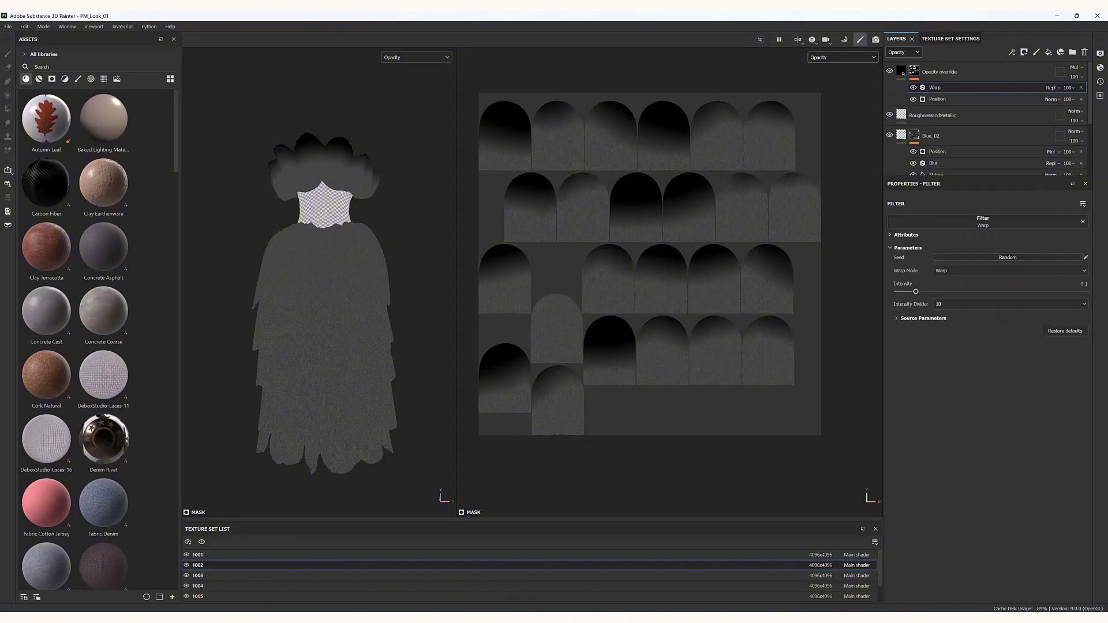
Switch the Warp filter to Directional Warp with Intensity Divider 1, Intensity 0.943 and Source Blur 0.1.
{"action": "left_click", "coordinate": [922, 318]}
{"action": "left_click", "coordinate": [1010, 271]}
{"action": "left_click", "coordinate": [956, 295]}
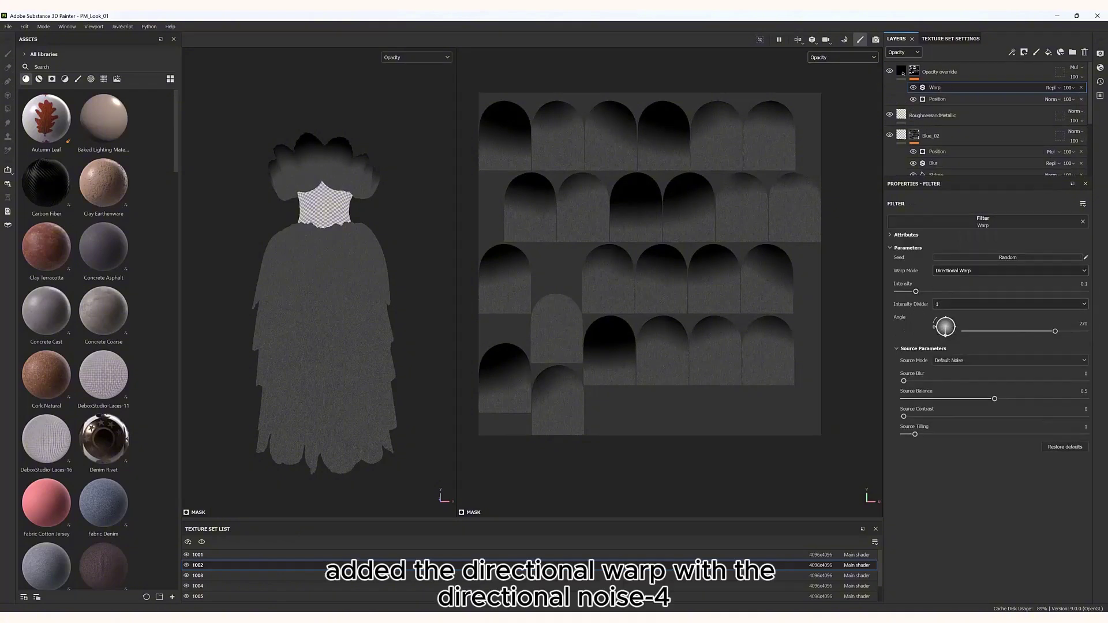
{"action": "scroll", "coordinate": [676, 337], "scroll_direction": "up", "scroll_amount": 5}
{"action": "left_click_drag", "start_coordinate": [916, 291], "coordinate": [1075, 292]}
{"action": "left_click_drag", "start_coordinate": [904, 381], "coordinate": [922, 381]}
Set the warp's Source Mode to Custom Noise and assign Directional Noise 4 as the noise.
{"action": "left_click", "coordinate": [1011, 361]}
{"action": "left_click", "coordinate": [953, 381]}
{"action": "left_click", "coordinate": [991, 475]}
{"action": "scroll", "coordinate": [1014, 560], "scroll_direction": "down", "scroll_amount": 5}
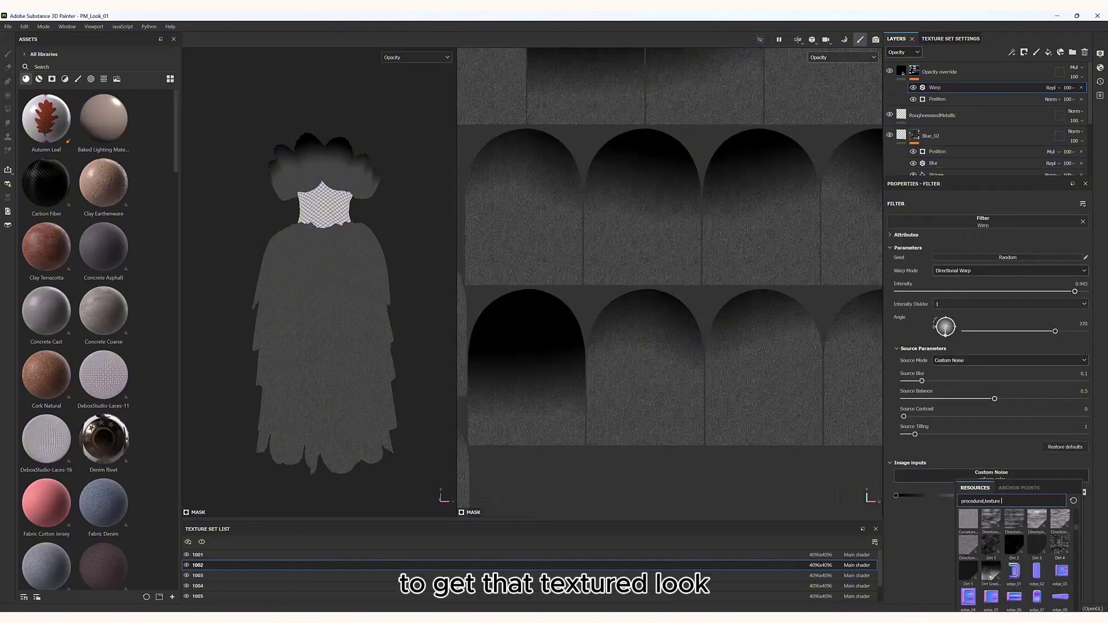
{"action": "left_click", "coordinate": [1061, 520]}
{"action": "scroll", "coordinate": [988, 398], "scroll_direction": "down", "scroll_amount": 3}
{"action": "scroll", "coordinate": [989, 398], "scroll_direction": "up", "scroll_amount": 3}
Raise the Warp filter's intensity to 10 and set its angle to 90.
{"action": "mouse_move", "coordinate": [1070, 292]}
{"action": "left_mouse_down"}
{"action": "mouse_move", "coordinate": [967, 291]}
{"action": "mouse_move", "coordinate": [1080, 291]}
{"action": "left_mouse_up"}
{"action": "left_click", "coordinate": [1075, 284]}
{"action": "type", "text": "5"}
{"action": "key", "text": "Return"}
{"action": "left_click", "coordinate": [946, 318]}
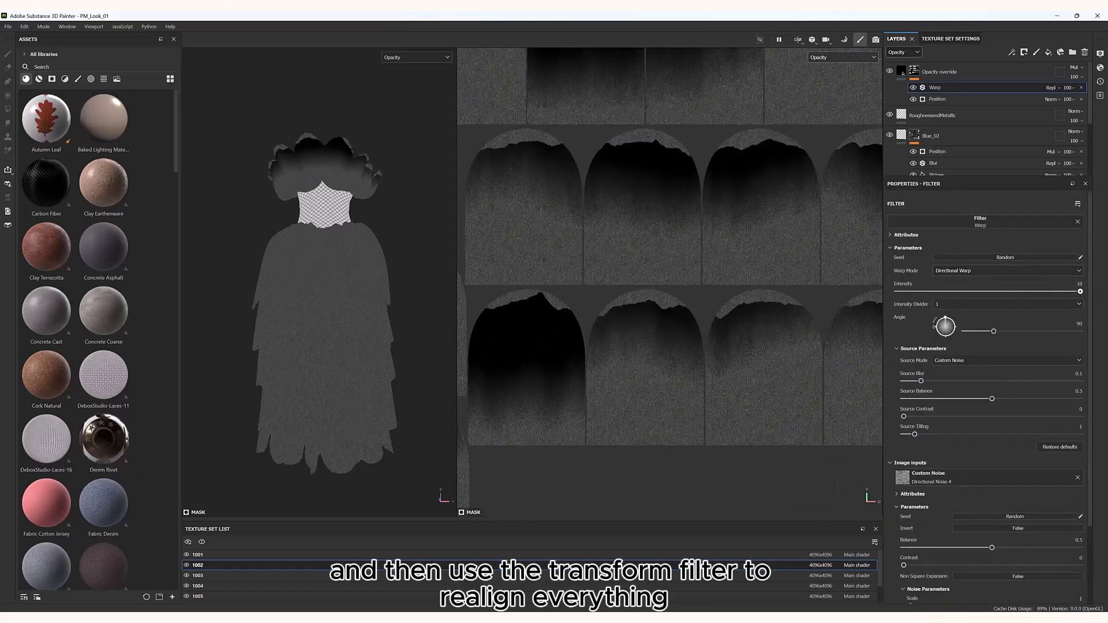
{"action": "scroll", "coordinate": [670, 412], "scroll_direction": "down", "scroll_amount": 5}
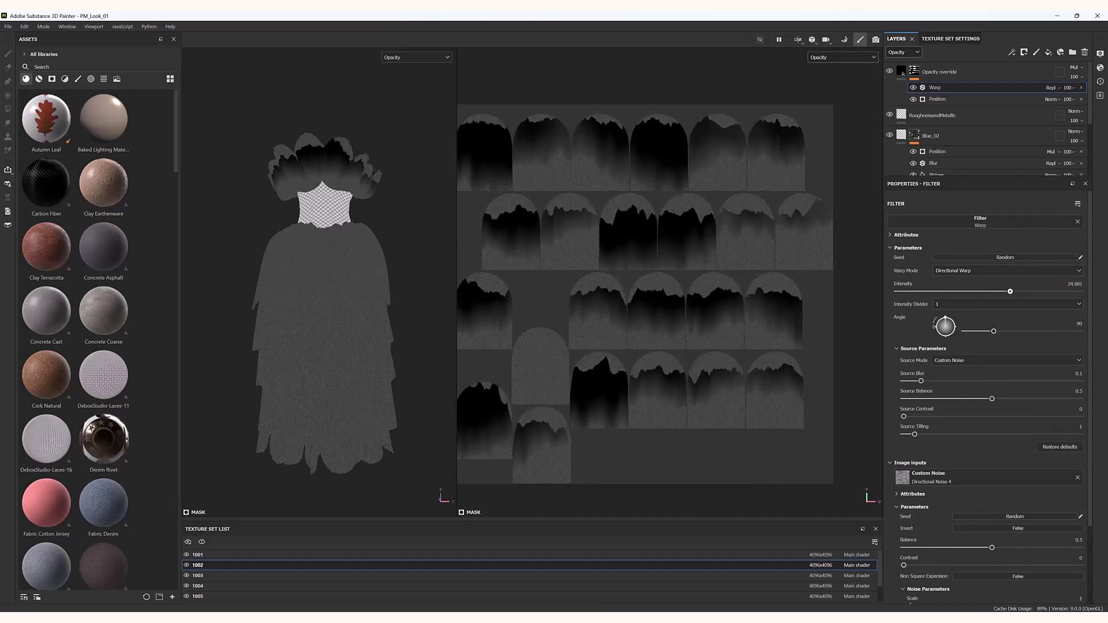
Add a Transform filter above the Warp in the Opacity override mask and set its Offset Y to 0.14.
{"action": "right_click", "coordinate": [914, 70]}
{"action": "left_click", "coordinate": [942, 401]}
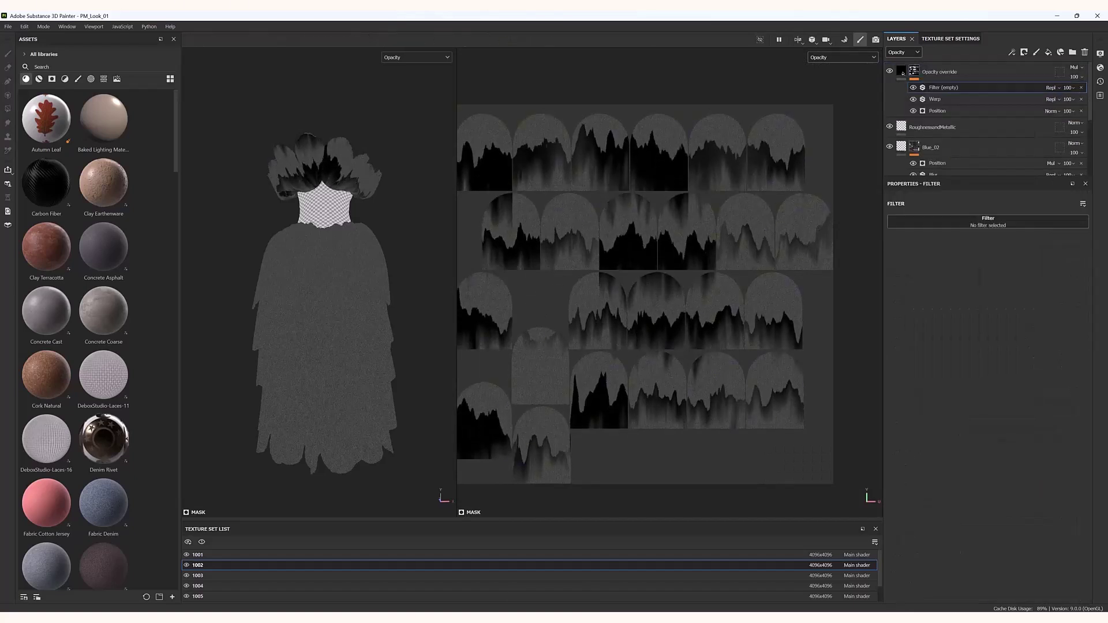
{"action": "left_click", "coordinate": [992, 244]}
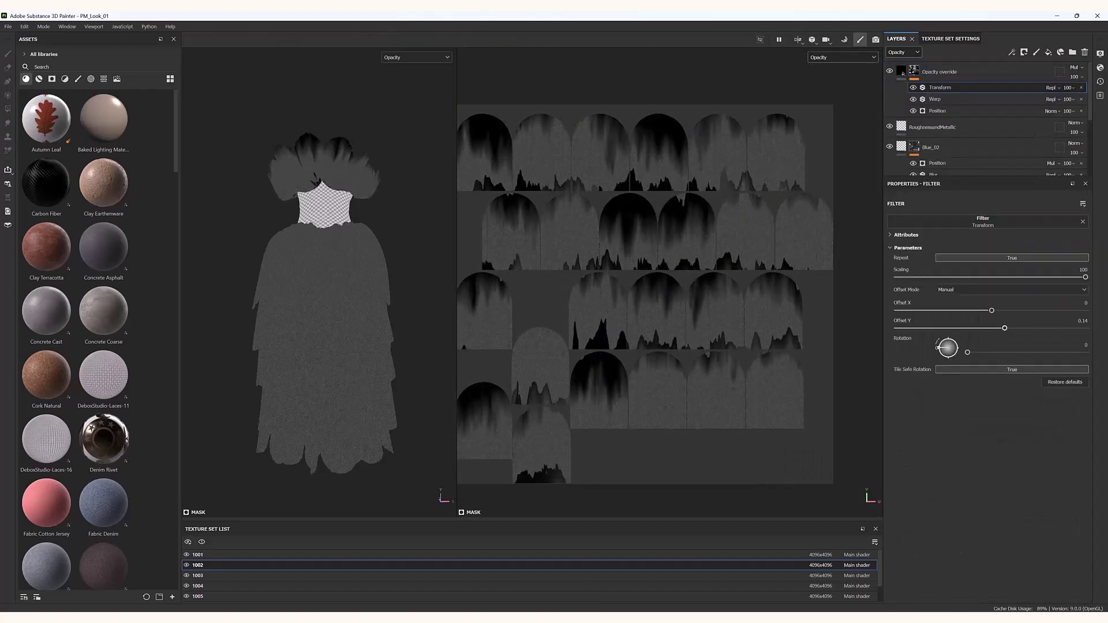
Add a Paint effect on top of the mask, set its grayscale to 0 and paint out stray dark patches on the petals with a smaller brush.
{"action": "right_click", "coordinate": [946, 88]}
{"action": "left_click", "coordinate": [975, 222]}
{"action": "scroll", "coordinate": [986, 439], "scroll_direction": "down", "scroll_amount": 9}
{"action": "left_click_drag", "start_coordinate": [1066, 479], "coordinate": [894, 479]}
{"action": "left_click_drag", "start_coordinate": [557, 478], "coordinate": [524, 477]}
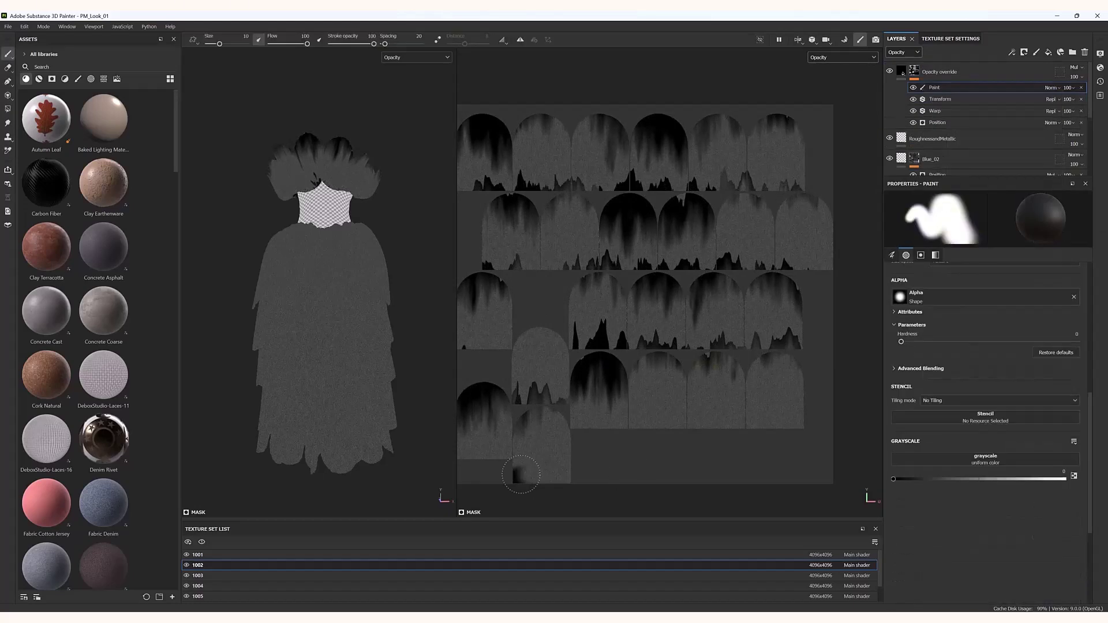
{"action": "right_click_drag", "start_coordinate": [799, 373], "coordinate": [784, 374], "text": "ctrl"}
{"action": "scroll", "coordinate": [790, 350], "scroll_direction": "up", "scroll_amount": 6}
{"action": "left_click_drag", "start_coordinate": [744, 315], "coordinate": [824, 336]}
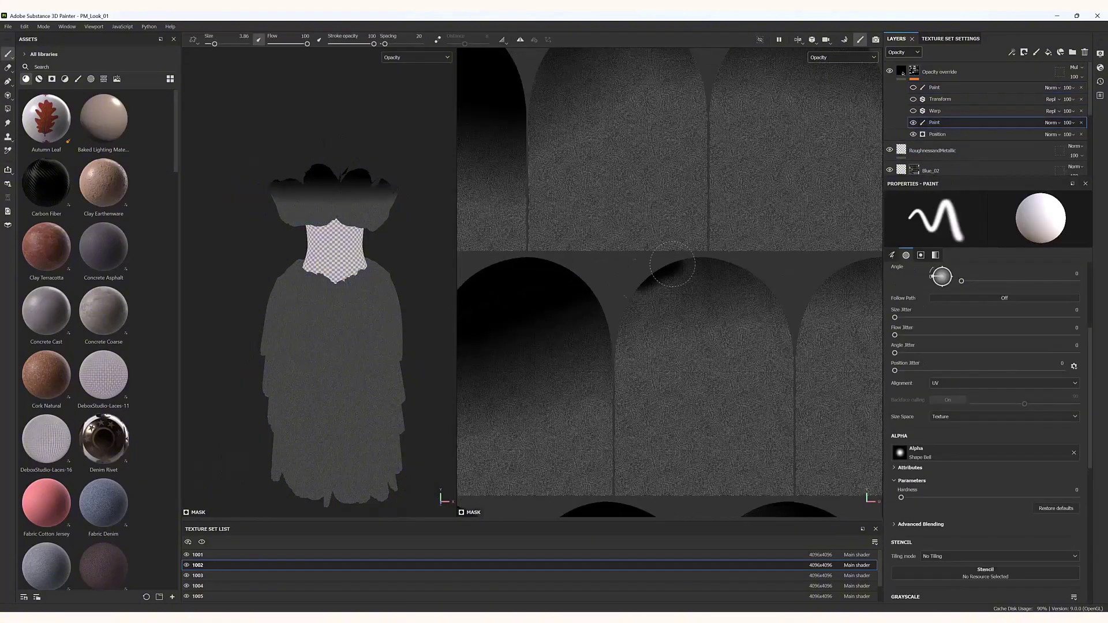
Paint white along the curved tips of the faint petals across all rows, using the Paint effect below the Warp.
{"action": "left_click_drag", "start_coordinate": [672, 265], "coordinate": [783, 315]}
{"action": "scroll", "coordinate": [774, 295], "scroll_direction": "down", "scroll_amount": 1}
{"action": "middle_click_drag", "start_coordinate": [773, 295], "coordinate": [706, 289], "text": "alt"}
{"action": "mouse_move", "coordinate": [737, 308]}
{"action": "left_mouse_down"}
{"action": "mouse_move", "coordinate": [751, 284]}
{"action": "mouse_move", "coordinate": [871, 311]}
{"action": "left_mouse_up"}
{"action": "scroll", "coordinate": [800, 228], "scroll_direction": "down", "scroll_amount": 2}
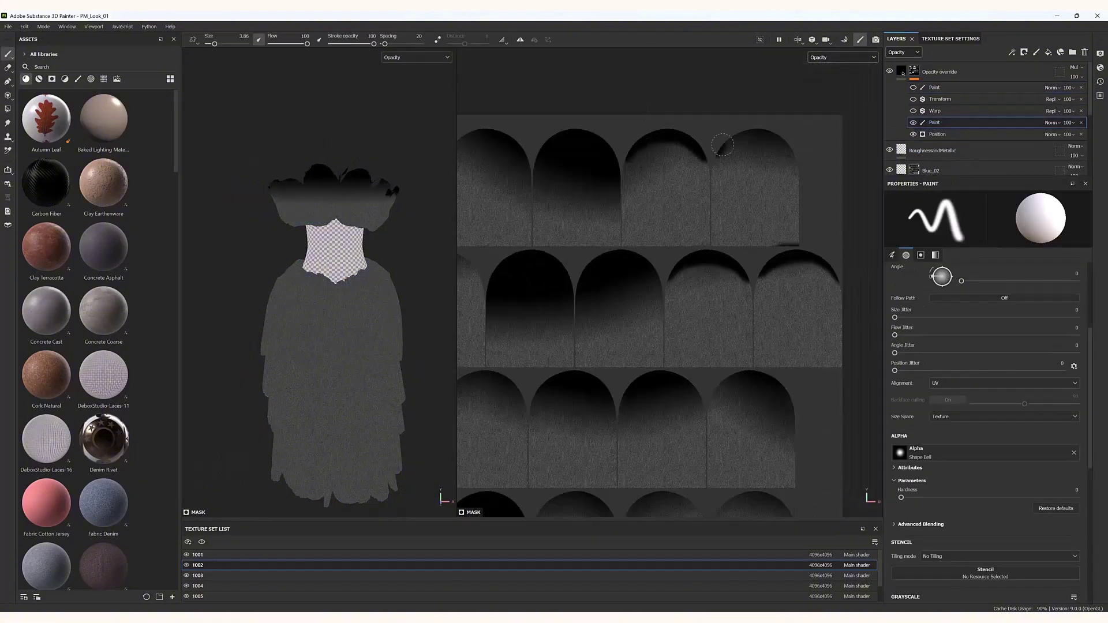
{"action": "left_click_drag", "start_coordinate": [723, 145], "coordinate": [794, 161]}
{"action": "middle_click_drag", "start_coordinate": [479, 474], "coordinate": [722, 299], "text": "alt"}
{"action": "scroll", "coordinate": [722, 298], "scroll_direction": "up", "scroll_amount": 5}
{"action": "mouse_move", "coordinate": [552, 347]}
{"action": "left_mouse_down"}
{"action": "mouse_move", "coordinate": [693, 304]}
{"action": "mouse_move", "coordinate": [757, 347]}
{"action": "left_mouse_up"}
{"action": "scroll", "coordinate": [756, 346], "scroll_direction": "down", "scroll_amount": 5}
{"action": "middle_click_drag", "start_coordinate": [756, 347], "coordinate": [545, 308], "text": "alt"}
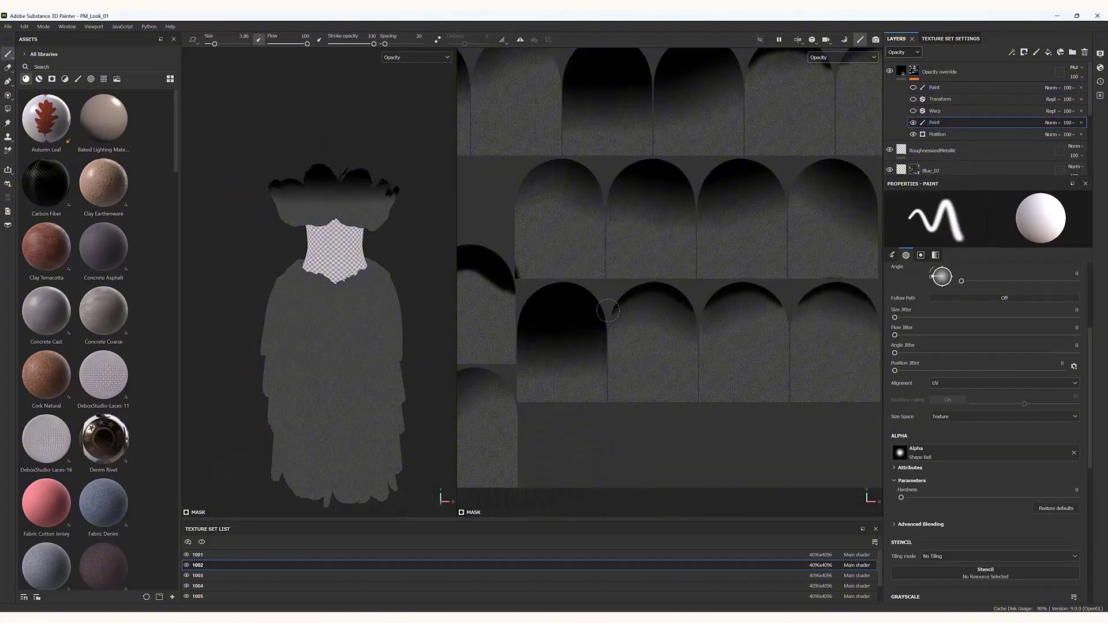
{"action": "left_click_drag", "start_coordinate": [518, 199], "coordinate": [602, 196]}
{"action": "middle_click_drag", "start_coordinate": [600, 196], "coordinate": [679, 300], "text": "alt"}
{"action": "scroll", "coordinate": [574, 89], "scroll_direction": "up", "scroll_amount": 3}
{"action": "mouse_move", "coordinate": [616, 200]}
{"action": "left_mouse_down"}
{"action": "mouse_move", "coordinate": [523, 167]}
{"action": "mouse_move", "coordinate": [736, 186]}
{"action": "left_mouse_up"}
{"action": "scroll", "coordinate": [658, 174], "scroll_direction": "down", "scroll_amount": 3}
{"action": "scroll", "coordinate": [576, 335], "scroll_direction": "up", "scroll_amount": 3}
Re-enable the mask's Warp, Transform and top Paint effects, select the top Paint effect and switch its brush to white.
{"action": "key", "text": "x"}
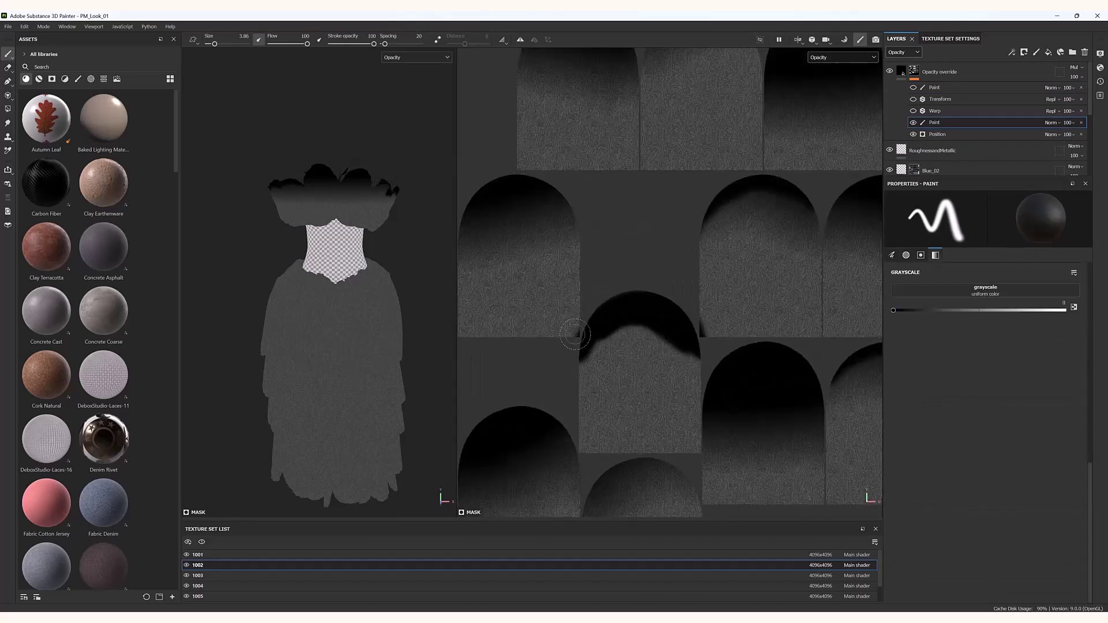
{"action": "left_click", "coordinate": [934, 87]}
{"action": "key", "text": "x"}
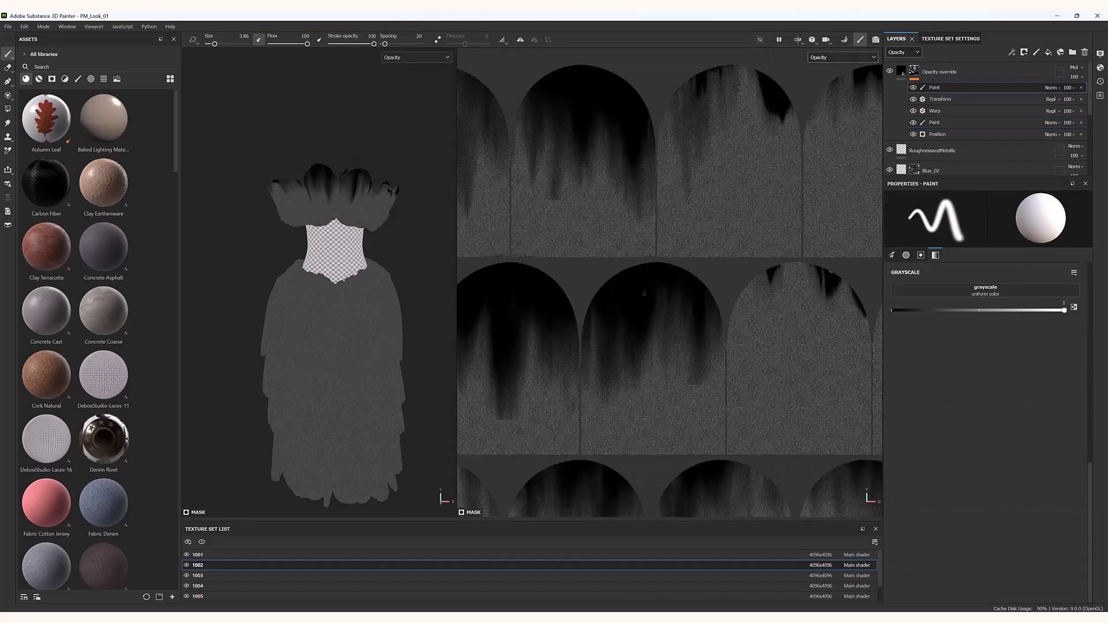
{"action": "scroll", "coordinate": [653, 290], "scroll_direction": "down", "scroll_amount": 5}
{"action": "scroll", "coordinate": [653, 290], "scroll_direction": "up", "scroll_amount": 3}
{"action": "scroll", "coordinate": [652, 290], "scroll_direction": "down", "scroll_amount": 3}
{"action": "scroll", "coordinate": [346, 278], "scroll_direction": "up", "scroll_amount": 3}
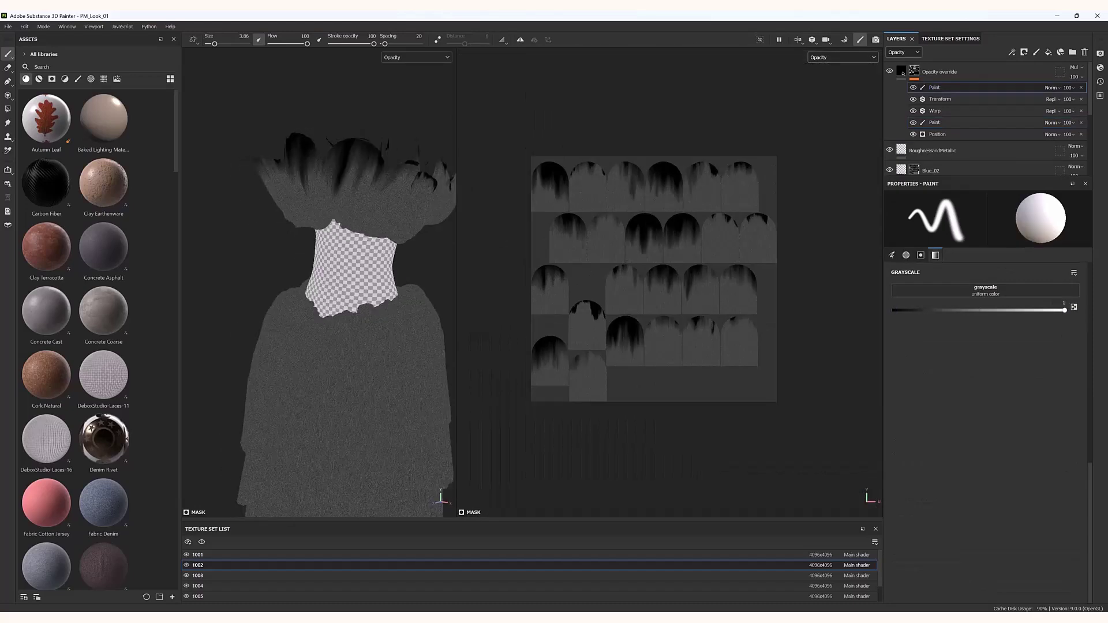
Paint more white onto the weaker petal tips in the Paint effect below the Warp, extending the frayed edges down to the lower rows.
{"action": "left_click", "coordinate": [935, 122]}
{"action": "scroll", "coordinate": [663, 243], "scroll_direction": "up", "scroll_amount": 5}
{"action": "left_click", "coordinate": [663, 243]}
{"action": "scroll", "coordinate": [563, 207], "scroll_direction": "down", "scroll_amount": 3}
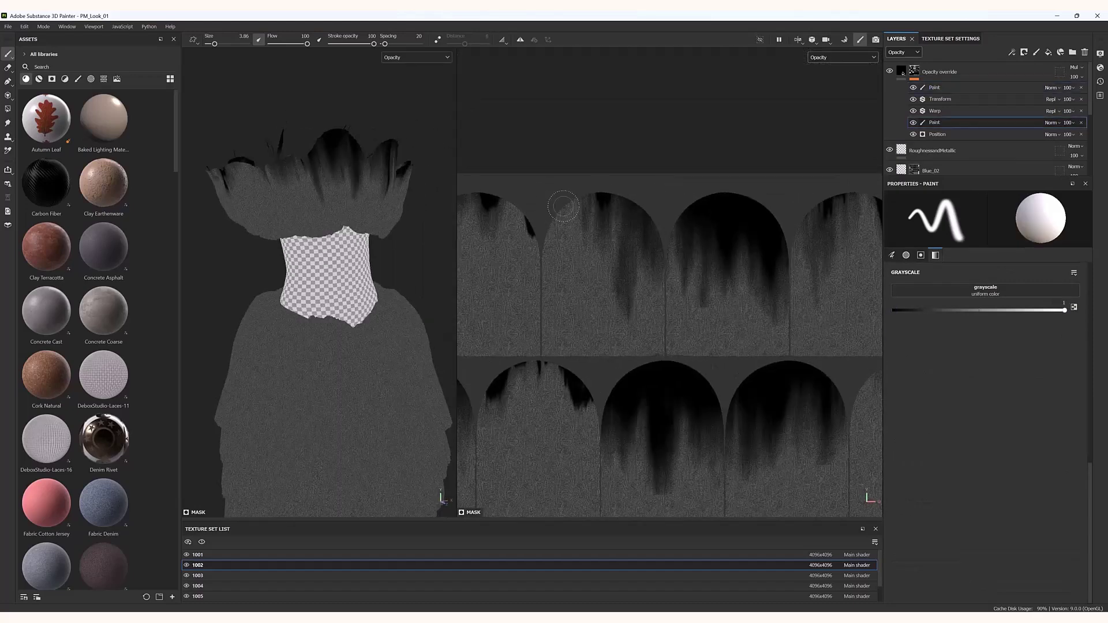
{"action": "middle_click_drag", "start_coordinate": [617, 404], "coordinate": [590, 332]}
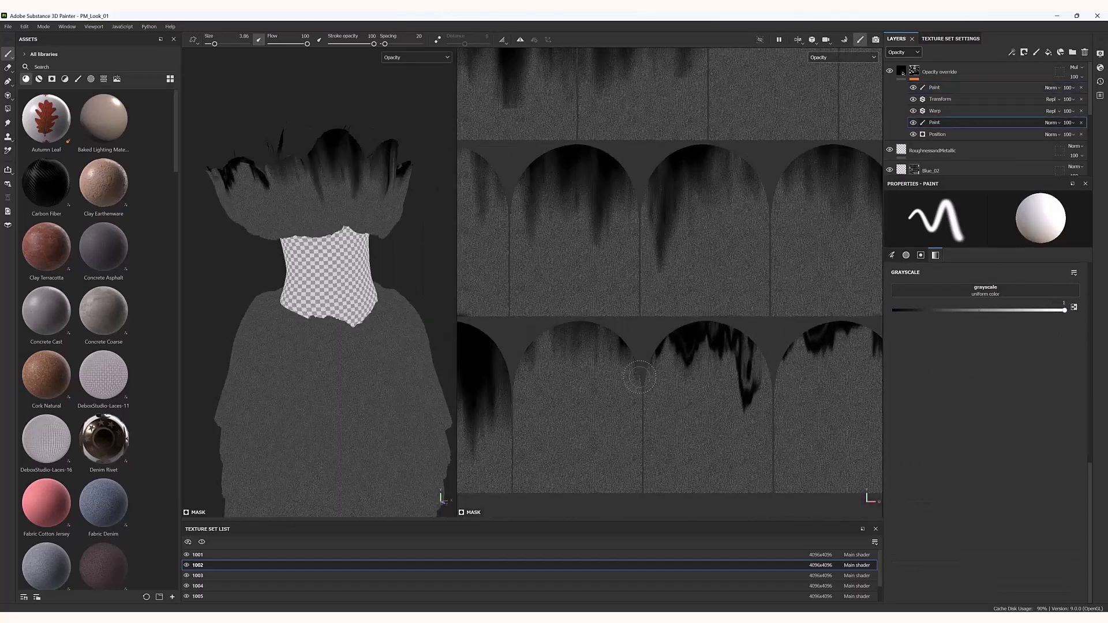
{"action": "scroll", "coordinate": [619, 370], "scroll_direction": "down", "scroll_amount": 3}
{"action": "scroll", "coordinate": [538, 348], "scroll_direction": "up", "scroll_amount": 4}
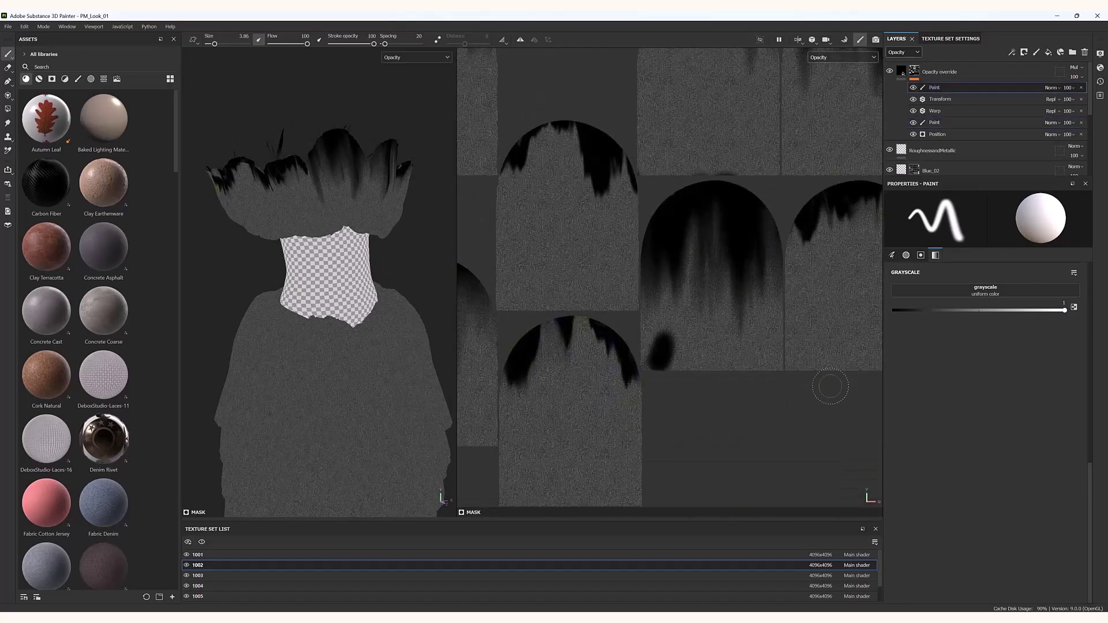
Strengthen the faint tips of the third-row petals with white strokes in the mask's Paint effect below the Warp.
{"action": "scroll", "coordinate": [690, 374], "scroll_direction": "down", "scroll_amount": 4}
{"action": "key", "text": "m"}
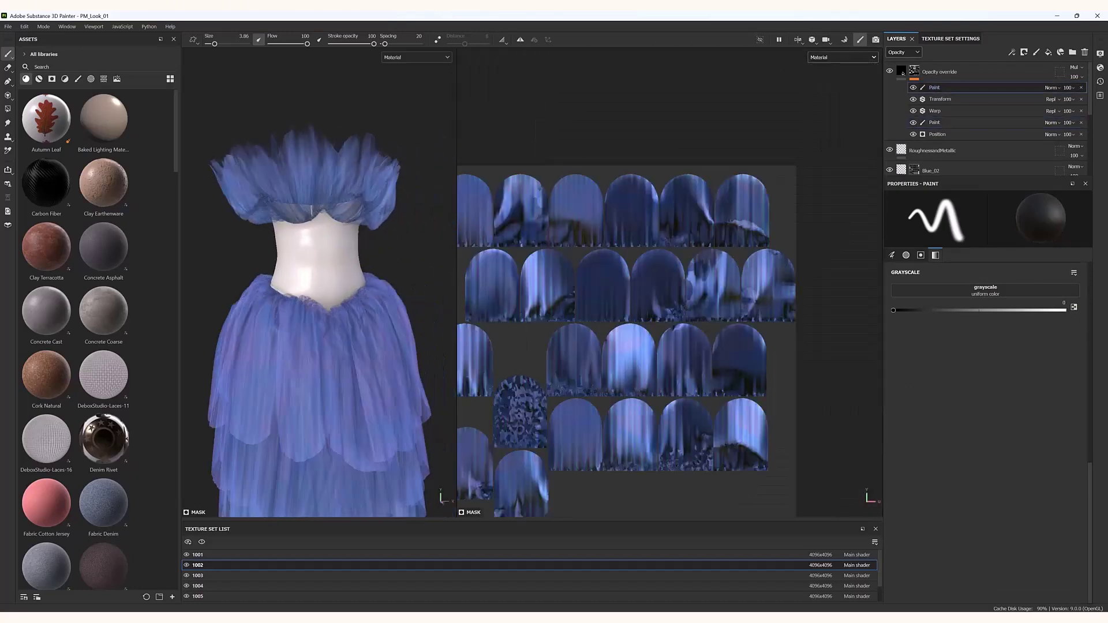
{"action": "left_click", "coordinate": [843, 58]}
{"action": "left_click", "coordinate": [824, 138]}
{"action": "scroll", "coordinate": [564, 334], "scroll_direction": "up", "scroll_amount": 4}
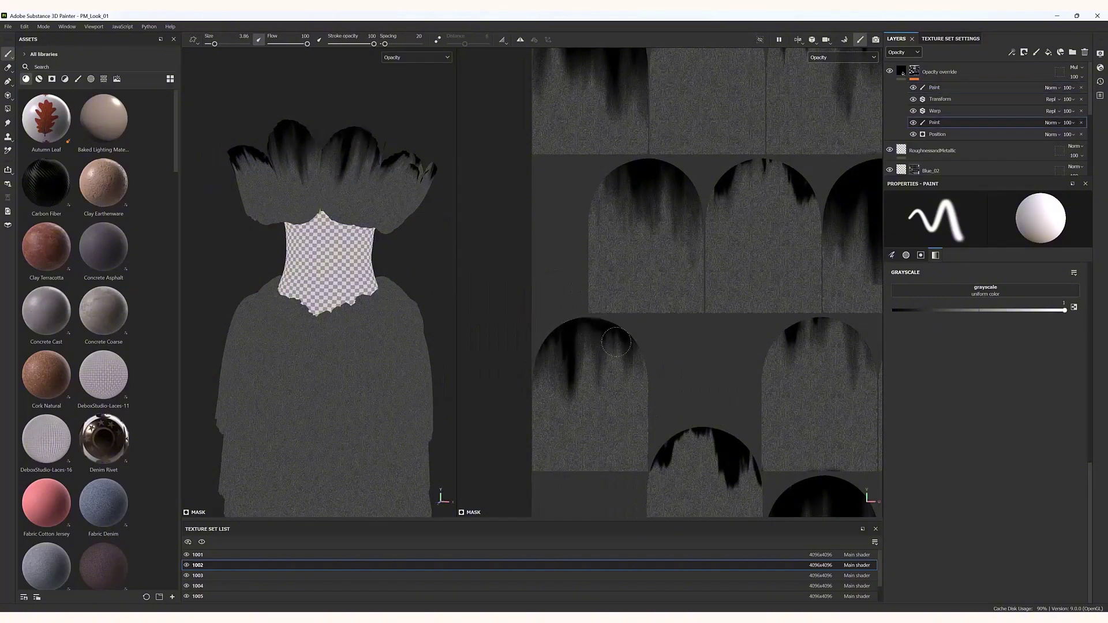
{"action": "left_click_drag", "start_coordinate": [616, 342], "coordinate": [628, 348]}
{"action": "mouse_move", "coordinate": [369, 191]}
{"action": "left_mouse_down", "text": "alt"}
{"action": "mouse_move", "coordinate": [312, 271]}
{"action": "mouse_move", "coordinate": [341, 254]}
{"action": "left_mouse_up", "text": "alt"}
{"action": "scroll", "coordinate": [597, 280], "scroll_direction": "down", "scroll_amount": 5}
{"action": "scroll", "coordinate": [681, 314], "scroll_direction": "up", "scroll_amount": 5}
{"action": "left_click_drag", "start_coordinate": [670, 274], "coordinate": [703, 255]}
{"action": "left_click_drag", "start_coordinate": [748, 266], "coordinate": [743, 273]}
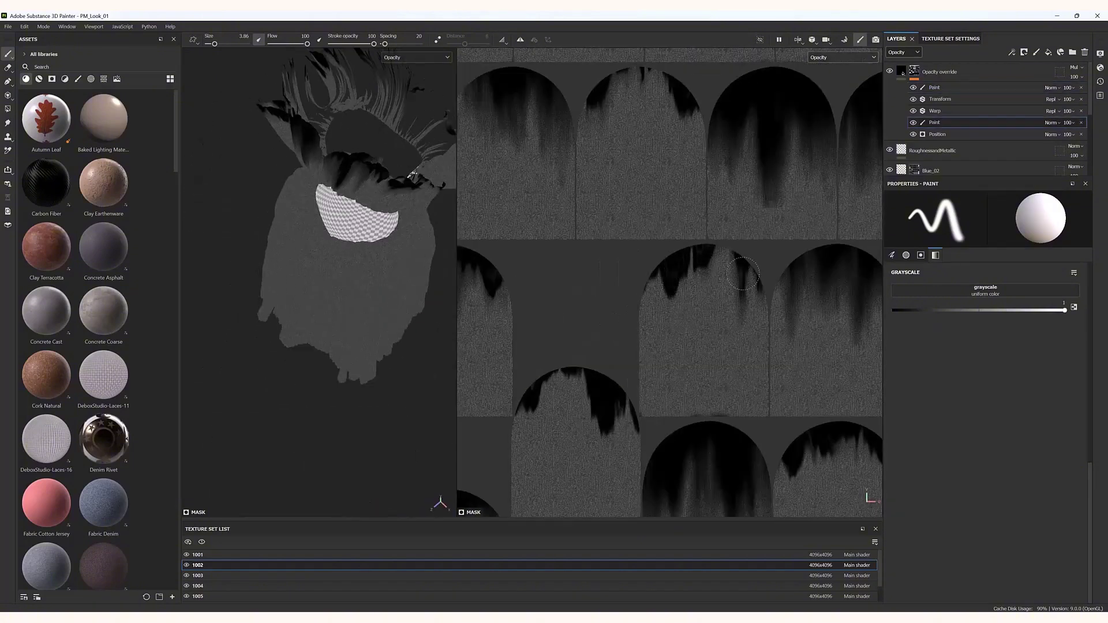
Examine the whole dress and its UV layout in Material view, and return to the Opacity channel.
{"action": "key", "text": "f"}
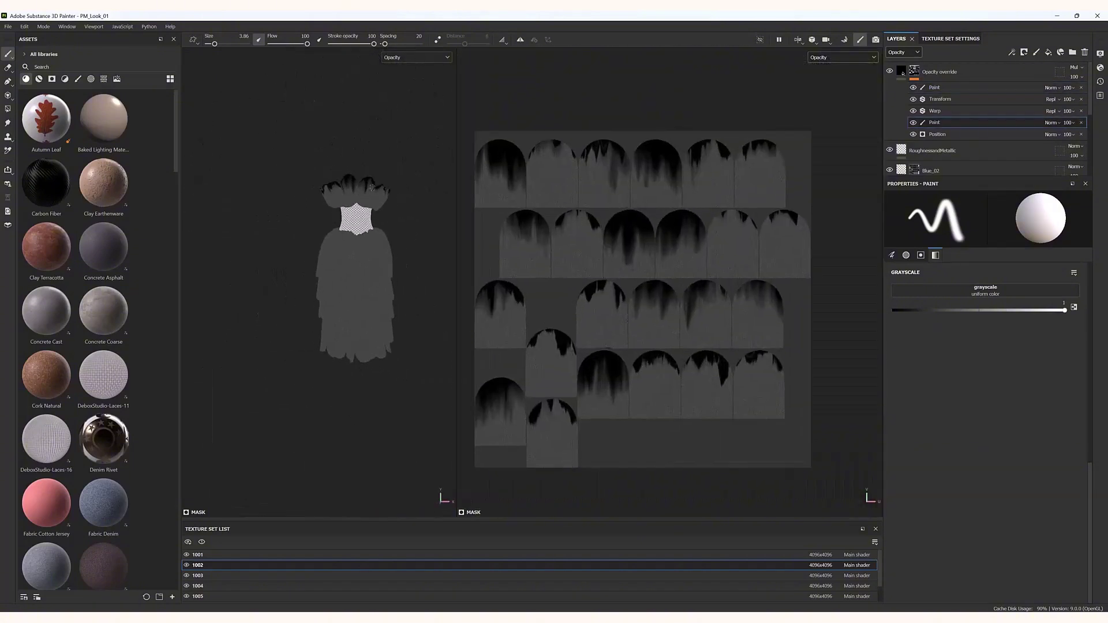
{"action": "scroll", "coordinate": [372, 188], "scroll_direction": "up", "scroll_amount": 3}
{"action": "left_click", "coordinate": [839, 58]}
{"action": "left_click", "coordinate": [823, 68]}
{"action": "scroll", "coordinate": [340, 150], "scroll_direction": "up", "scroll_amount": 5}
{"action": "scroll", "coordinate": [392, 130], "scroll_direction": "down", "scroll_amount": 5}
{"action": "scroll", "coordinate": [391, 131], "scroll_direction": "up", "scroll_amount": 2}
{"action": "left_click", "coordinate": [839, 59]}
{"action": "left_click", "coordinate": [823, 138]}
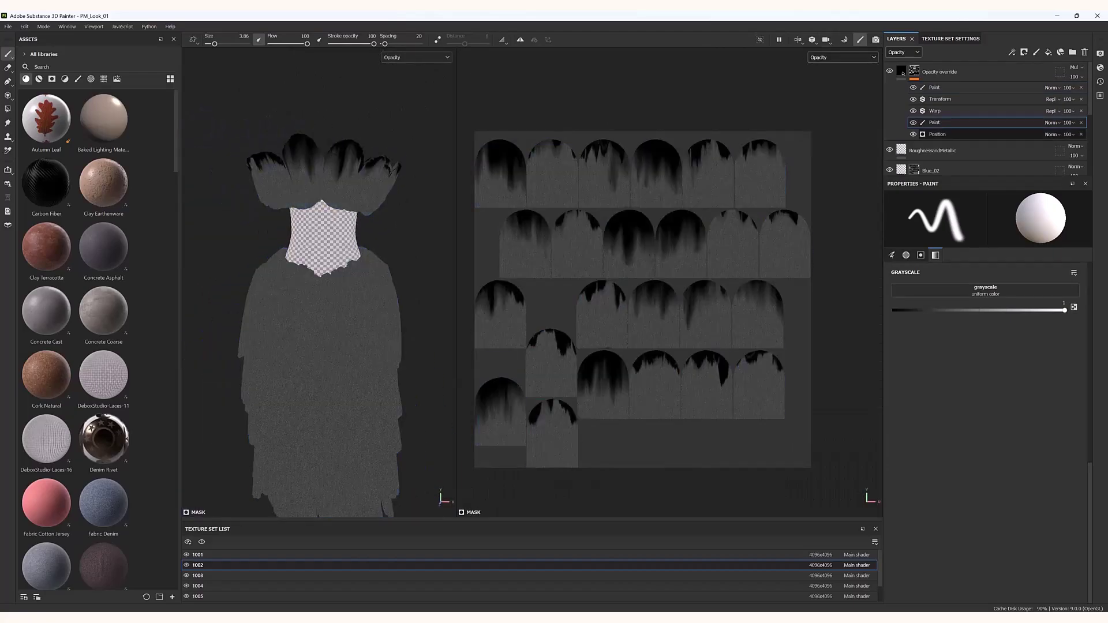
Refine the petal tips with a smaller brush of size 1.25, working in both the top and the lower Paint effect.
{"action": "scroll", "coordinate": [573, 139], "scroll_direction": "up", "scroll_amount": 10}
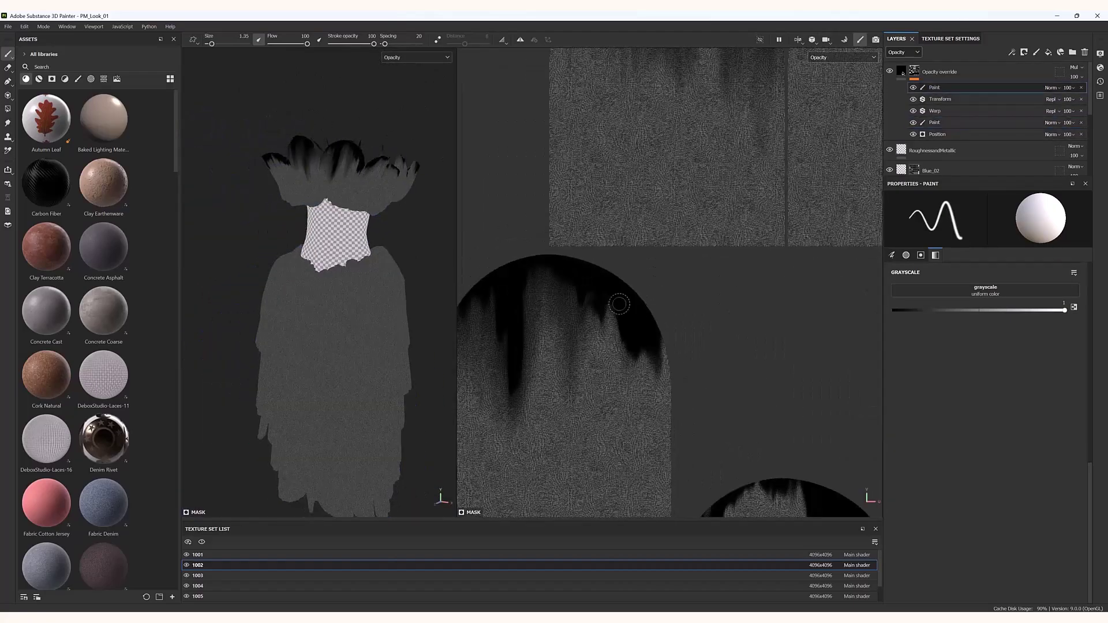
{"action": "scroll", "coordinate": [619, 304], "scroll_direction": "down", "scroll_amount": 3}
{"action": "scroll", "coordinate": [730, 168], "scroll_direction": "up", "scroll_amount": 3}
{"action": "scroll", "coordinate": [730, 168], "scroll_direction": "down", "scroll_amount": 5}
{"action": "scroll", "coordinate": [712, 197], "scroll_direction": "up", "scroll_amount": 4}
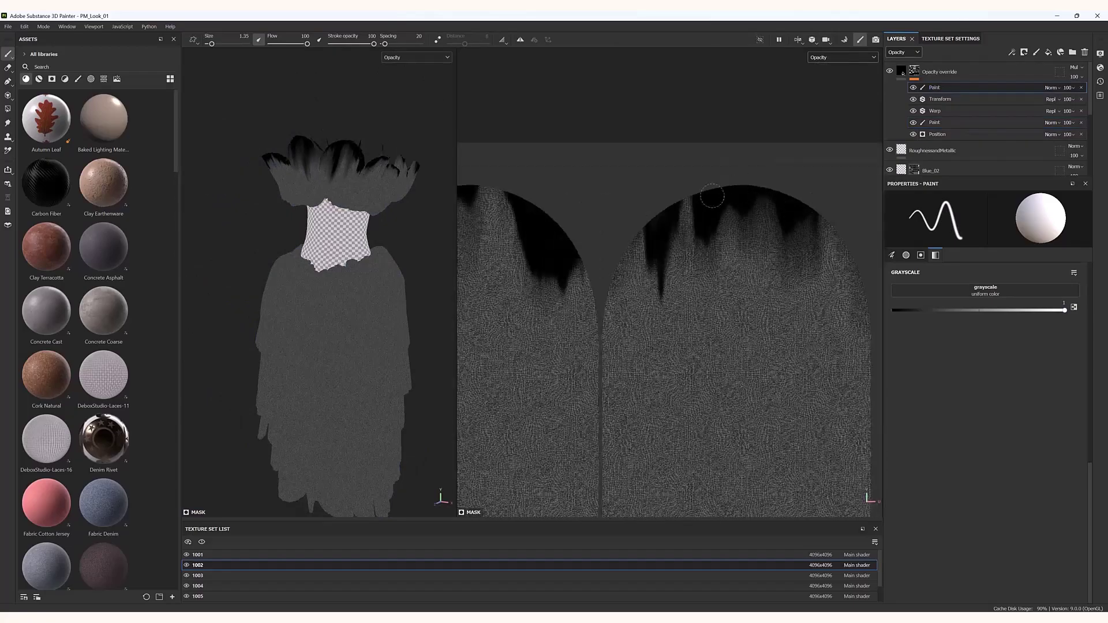
{"action": "middle_click_drag", "start_coordinate": [712, 197], "coordinate": [705, 291]}
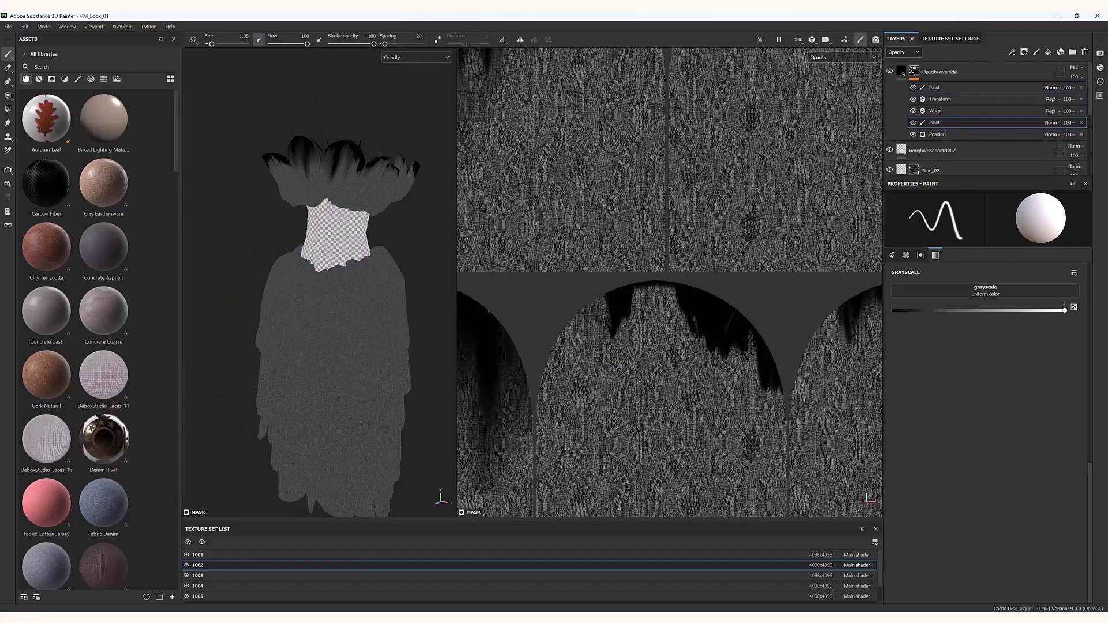
{"action": "left_click_drag", "start_coordinate": [586, 306], "coordinate": [580, 418]}
{"action": "scroll", "coordinate": [628, 293], "scroll_direction": "down", "scroll_amount": 2}
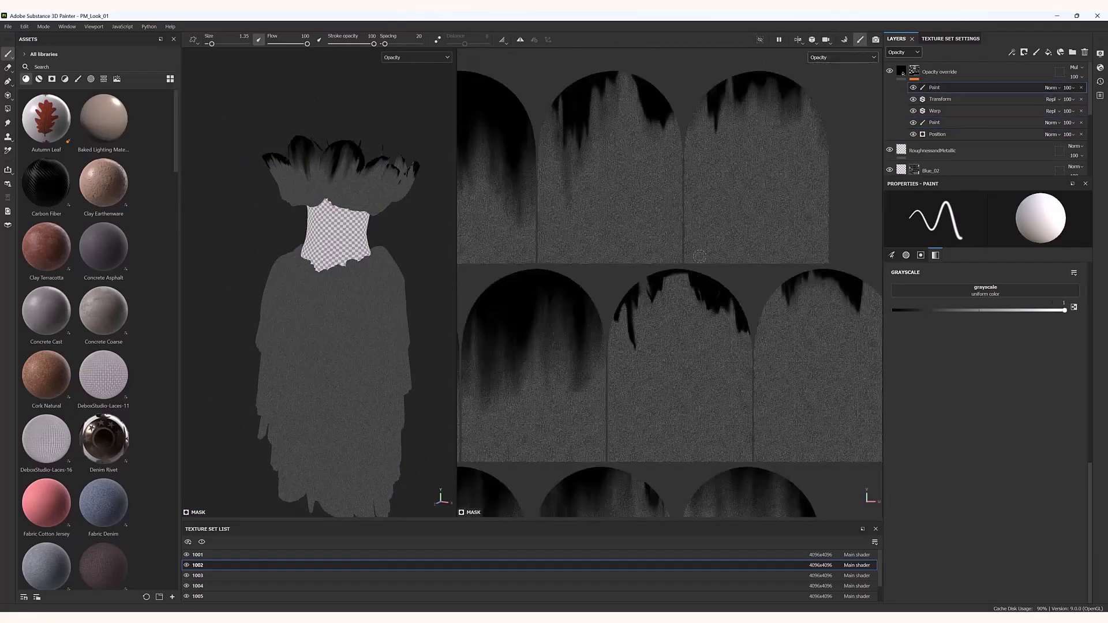
{"action": "scroll", "coordinate": [664, 283], "scroll_direction": "up", "scroll_amount": 2}
{"action": "scroll", "coordinate": [721, 271], "scroll_direction": "down", "scroll_amount": 4}
{"action": "scroll", "coordinate": [760, 263], "scroll_direction": "up", "scroll_amount": 3}
{"action": "left_click_drag", "start_coordinate": [752, 249], "coordinate": [729, 269]}
Add more fine strokes to the remaining petal tips, checking the collar and skirt, and select the top Paint effect.
{"action": "mouse_move", "coordinate": [370, 271]}
{"action": "left_mouse_down", "text": "alt"}
{"action": "mouse_move", "coordinate": [358, 254]}
{"action": "mouse_move", "coordinate": [323, 294]}
{"action": "left_mouse_up", "text": "alt"}
{"action": "scroll", "coordinate": [722, 323], "scroll_direction": "down", "scroll_amount": 3}
{"action": "scroll", "coordinate": [520, 213], "scroll_direction": "up", "scroll_amount": 3}
{"action": "left_click_drag", "start_coordinate": [526, 198], "coordinate": [509, 237]}
{"action": "scroll", "coordinate": [346, 231], "scroll_direction": "up", "scroll_amount": 3}
{"action": "mouse_move", "coordinate": [346, 259]}
{"action": "left_mouse_down", "text": "alt"}
{"action": "mouse_move", "coordinate": [381, 278]}
{"action": "mouse_move", "coordinate": [312, 288]}
{"action": "left_mouse_up", "text": "alt"}
{"action": "scroll", "coordinate": [721, 335], "scroll_direction": "up", "scroll_amount": 4}
{"action": "left_click", "coordinate": [935, 88]}
{"action": "key", "text": "f"}
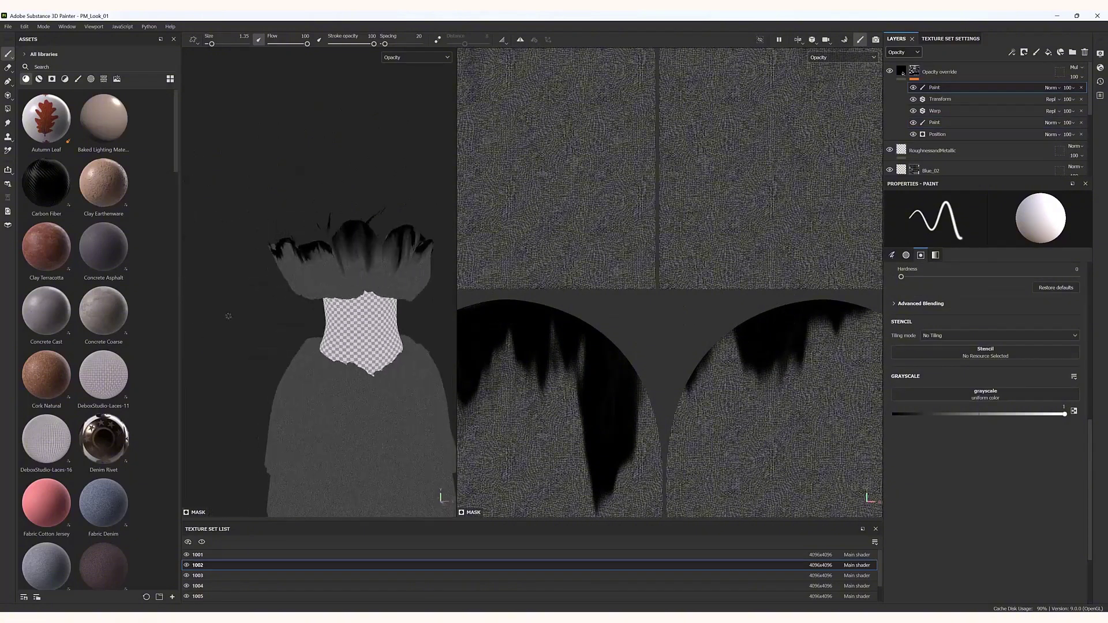
Show the dress in Material view and adjust the hue of the Blue_02 layer's base color.
{"action": "key", "text": "m"}
{"action": "scroll", "coordinate": [329, 231], "scroll_direction": "down", "scroll_amount": 2}
{"action": "scroll", "coordinate": [681, 283], "scroll_direction": "down", "scroll_amount": 6}
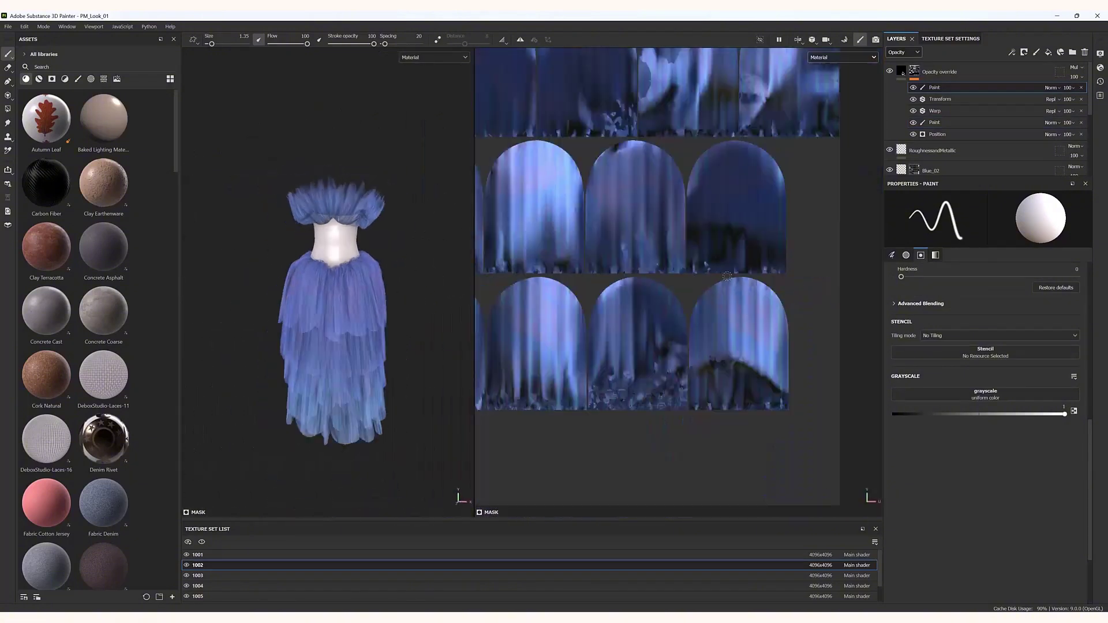
{"action": "scroll", "coordinate": [381, 260], "scroll_direction": "up", "scroll_amount": 2}
{"action": "scroll", "coordinate": [981, 127], "scroll_direction": "down", "scroll_amount": 4}
{"action": "left_click", "coordinate": [904, 52]}
{"action": "left_click", "coordinate": [899, 62]}
{"action": "scroll", "coordinate": [975, 116], "scroll_direction": "up", "scroll_amount": 2}
{"action": "left_click", "coordinate": [931, 96]}
{"action": "left_click", "coordinate": [901, 95]}
{"action": "left_click", "coordinate": [982, 425]}
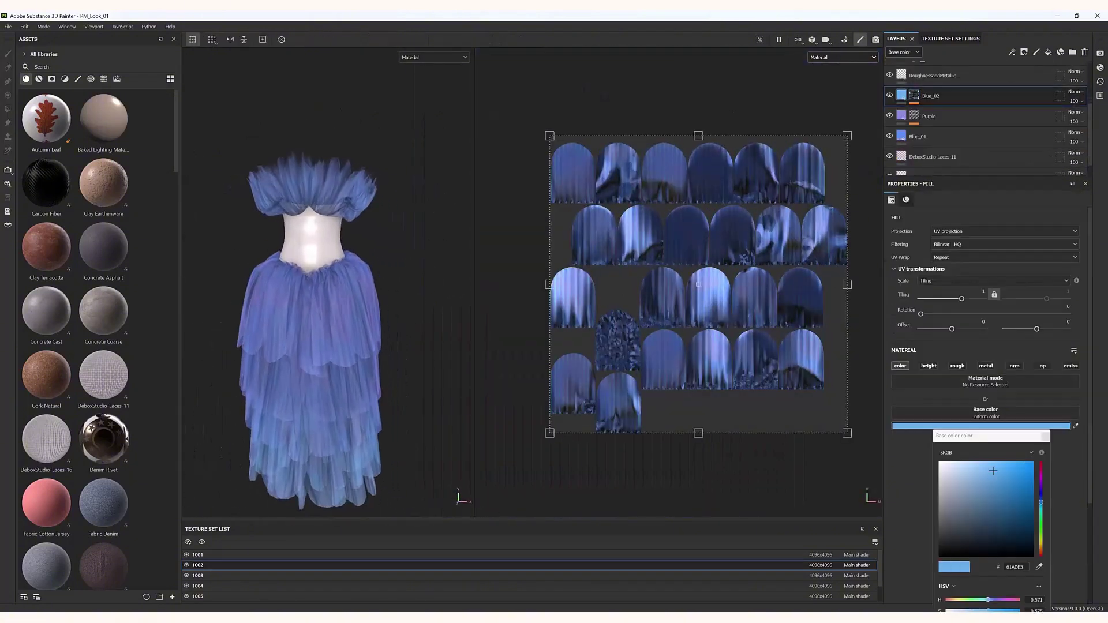
{"action": "left_click_drag", "start_coordinate": [1041, 511], "coordinate": [1041, 515]}
{"action": "left_click", "coordinate": [1045, 436]}
Raise the Global Balance slightly in the Position generator of the Blue_02 layer's mask.
{"action": "left_click", "coordinate": [915, 95]}
{"action": "left_click", "coordinate": [938, 112]}
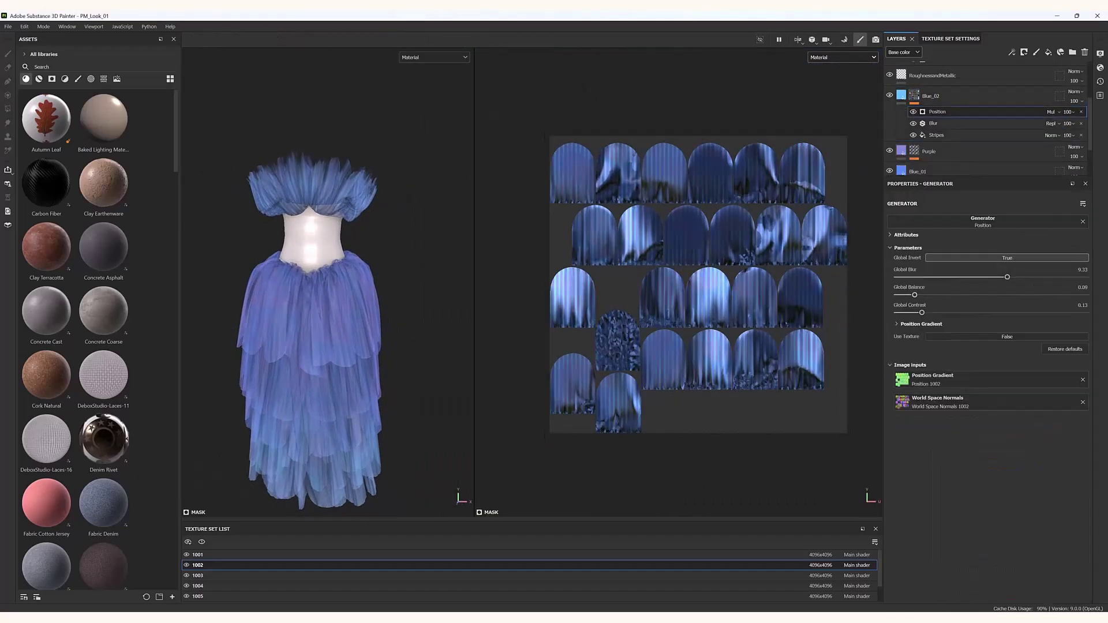
{"action": "left_click_drag", "start_coordinate": [914, 295], "coordinate": [920, 295]}
Copy the Opacity override layer from texture set 1002 and paste it on top of the layers in set 1003.
{"action": "scroll", "coordinate": [981, 116], "scroll_direction": "up", "scroll_amount": 4}
{"action": "right_click", "coordinate": [982, 71]}
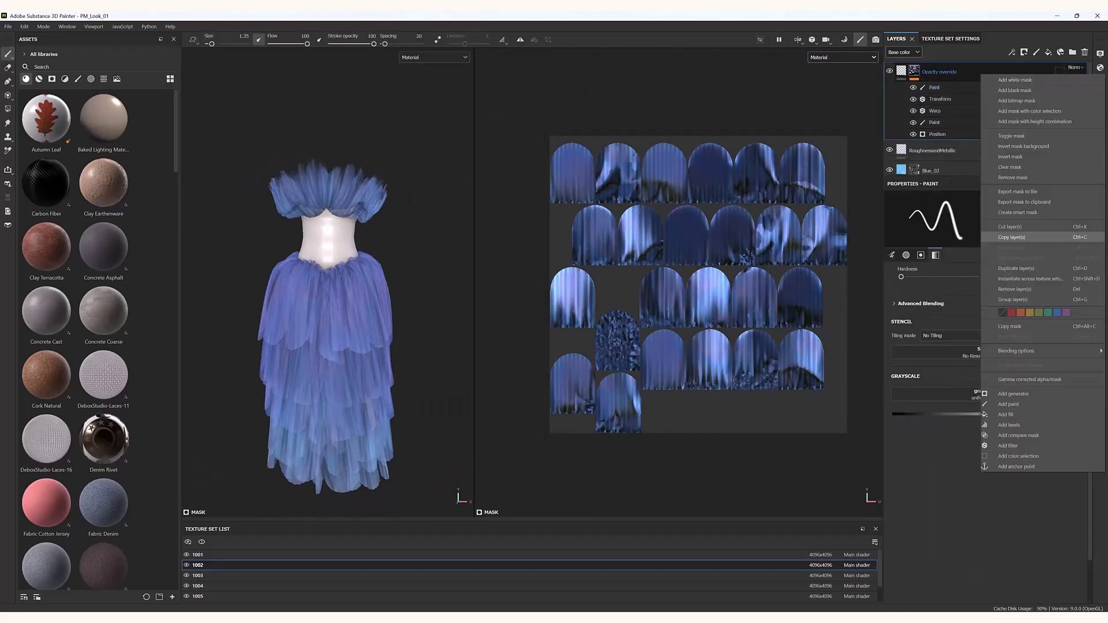
{"action": "left_click", "coordinate": [1010, 238]}
{"action": "left_click", "coordinate": [198, 576]}
{"action": "right_click", "coordinate": [981, 72]}
{"action": "left_click", "coordinate": [1010, 248]}
Show the Opacity channel, disable the pasted mask's Warp and Transform, and delete its Paint effects.
{"action": "left_click", "coordinate": [843, 57]}
{"action": "left_click", "coordinate": [832, 137]}
{"action": "left_click", "coordinate": [913, 87]}
{"action": "left_click", "coordinate": [914, 99]}
{"action": "left_click", "coordinate": [1082, 111]}
{"action": "left_click", "coordinate": [937, 111]}
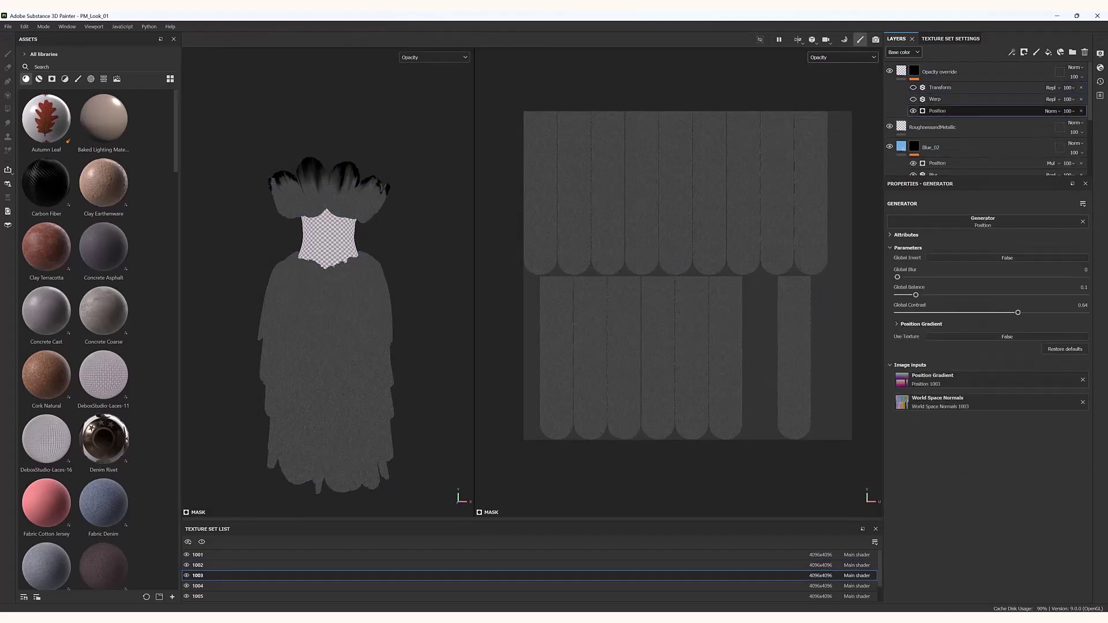
Set the Position generator's Global Invert to True, raise its Global Balance strongly, and re-enable the Warp and Transform.
{"action": "left_click", "coordinate": [1009, 258]}
{"action": "left_click_drag", "start_coordinate": [916, 295], "coordinate": [1059, 295]}
{"action": "left_click", "coordinate": [936, 99]}
{"action": "left_click", "coordinate": [913, 88]}
Set the Transform filter's Offset Y to 0.15 and lower the Position generator's Global Balance slightly.
{"action": "left_click", "coordinate": [940, 88]}
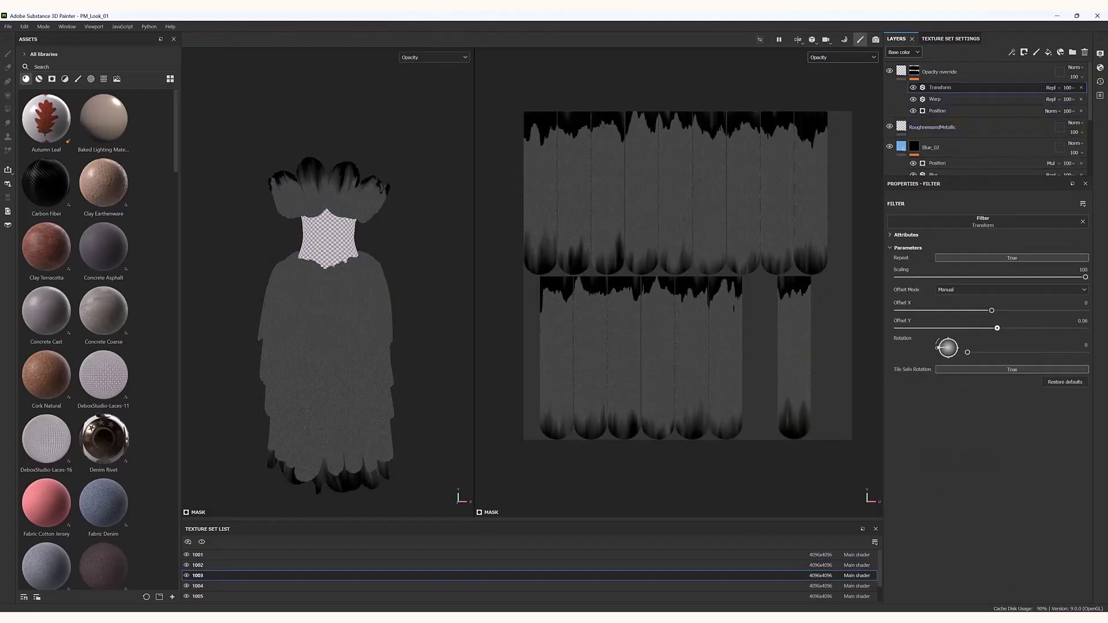
{"action": "mouse_move", "coordinate": [998, 329]}
{"action": "left_mouse_down"}
{"action": "mouse_move", "coordinate": [1034, 291]}
{"action": "mouse_move", "coordinate": [1006, 329]}
{"action": "left_mouse_up"}
{"action": "left_click", "coordinate": [935, 99]}
{"action": "left_click", "coordinate": [940, 88]}
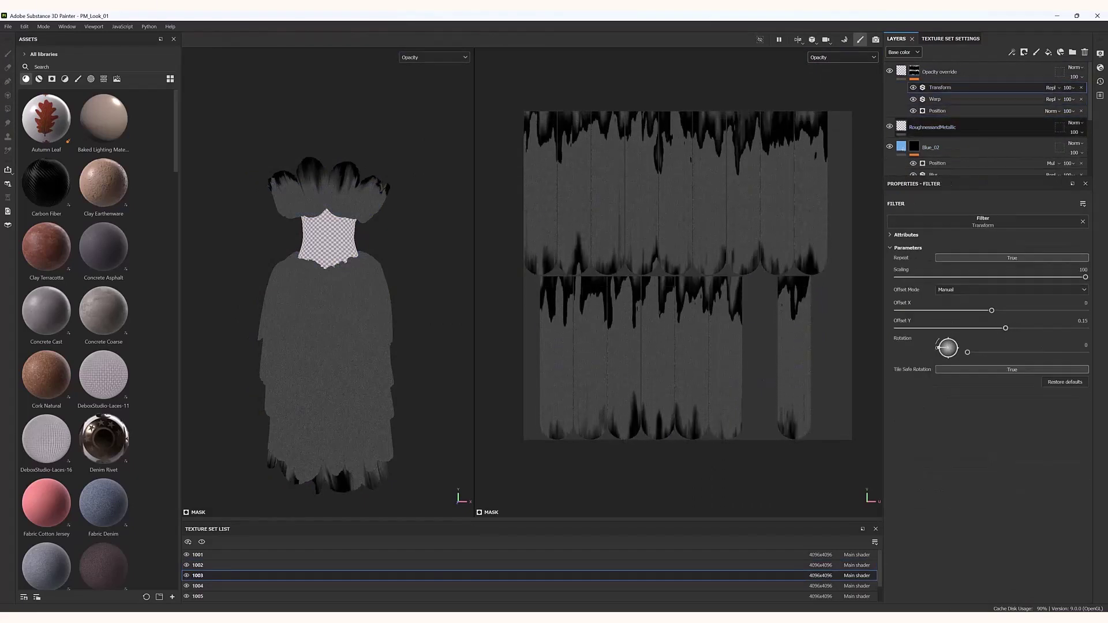
{"action": "left_click", "coordinate": [938, 111]}
{"action": "mouse_move", "coordinate": [1059, 295]}
{"action": "left_mouse_down"}
{"action": "mouse_move", "coordinate": [1069, 295]}
{"action": "mouse_move", "coordinate": [1044, 295]}
{"action": "left_mouse_up"}
Add a Paint effect on top of the mask and remove the dark drips along the strips' upper ends with straight grayscale 0 strokes.
{"action": "left_click", "coordinate": [945, 87]}
{"action": "right_click", "coordinate": [947, 88]}
{"action": "left_click", "coordinate": [973, 221]}
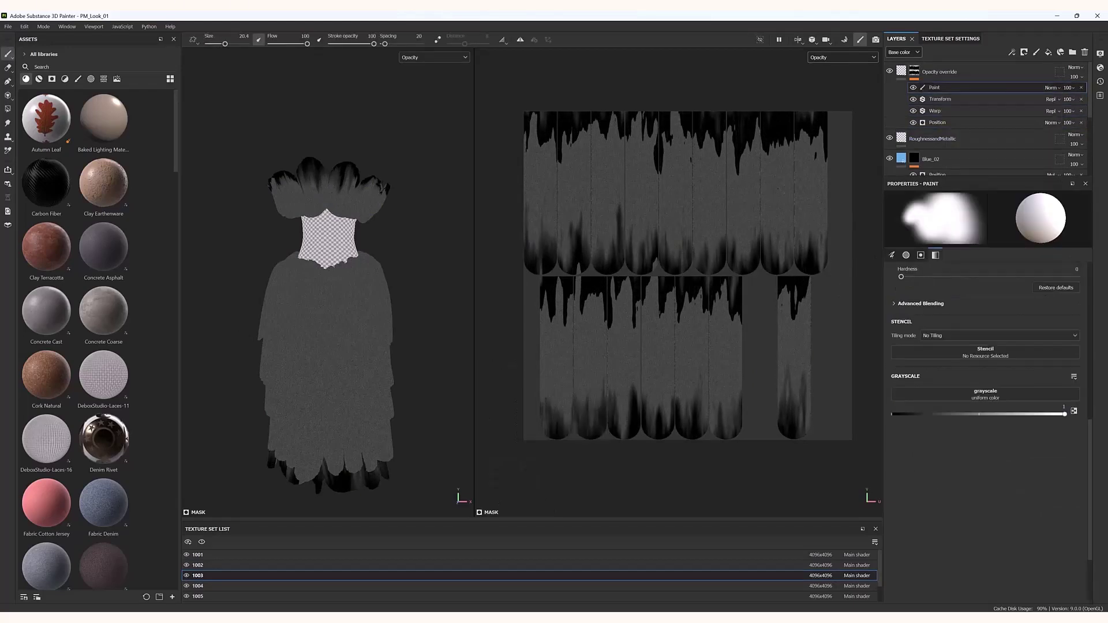
{"action": "scroll", "coordinate": [532, 288], "scroll_direction": "up", "scroll_amount": 2}
{"action": "left_click", "coordinate": [533, 289], "text": "shift"}
{"action": "scroll", "coordinate": [538, 289], "scroll_direction": "up", "scroll_amount": 3}
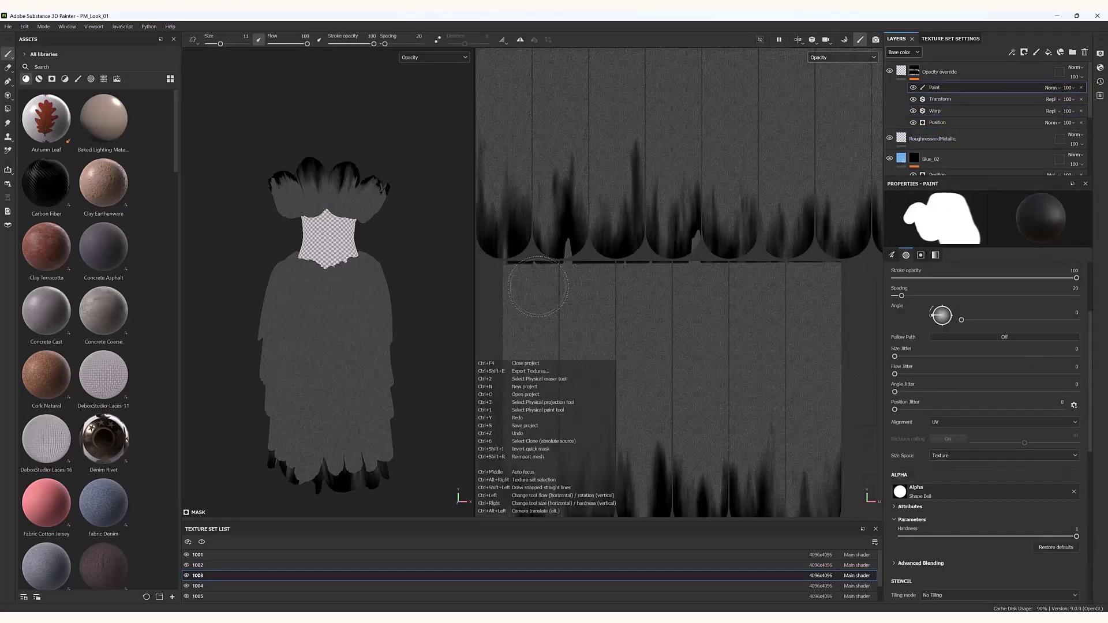
{"action": "right_click_drag", "start_coordinate": [539, 289], "coordinate": [508, 289], "text": "ctrl"}
{"action": "left_click", "coordinate": [841, 264], "text": "shift"}
{"action": "scroll", "coordinate": [566, 263], "scroll_direction": "up", "scroll_amount": 3}
Switch the brush to white for the petal tips and check the frayed hem in Material view.
{"action": "left_click", "coordinate": [935, 255]}
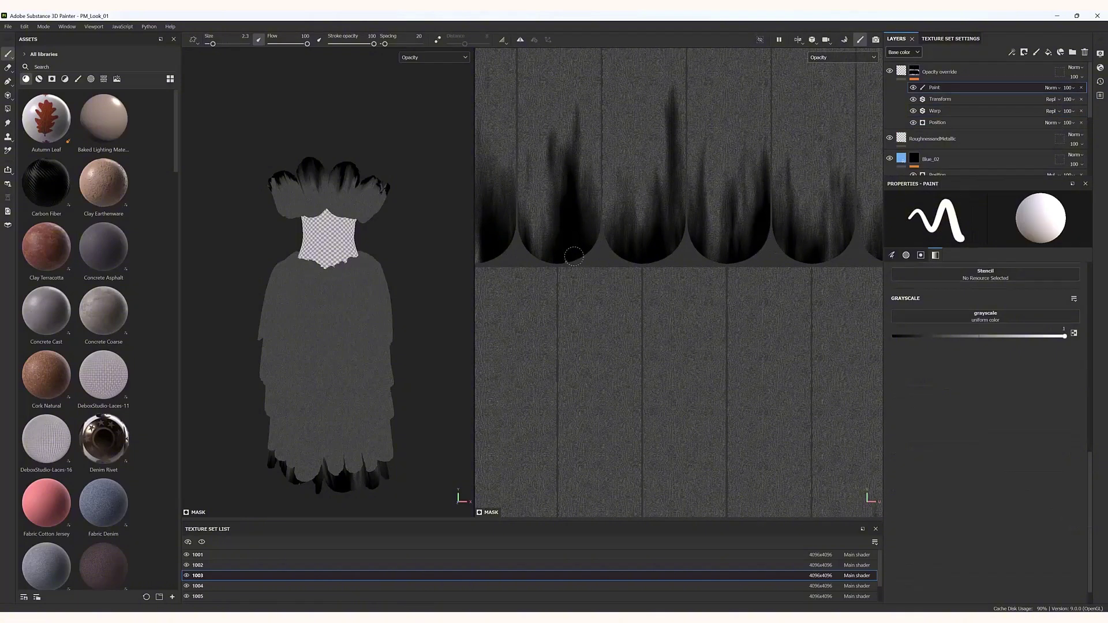
{"action": "scroll", "coordinate": [574, 256], "scroll_direction": "down", "scroll_amount": 4}
{"action": "middle_click_drag", "start_coordinate": [683, 319], "coordinate": [683, 378], "text": "alt"}
{"action": "left_click", "coordinate": [843, 57]}
{"action": "left_click_drag", "start_coordinate": [369, 324], "coordinate": [352, 306], "text": "alt"}
{"action": "left_click", "coordinate": [825, 69]}
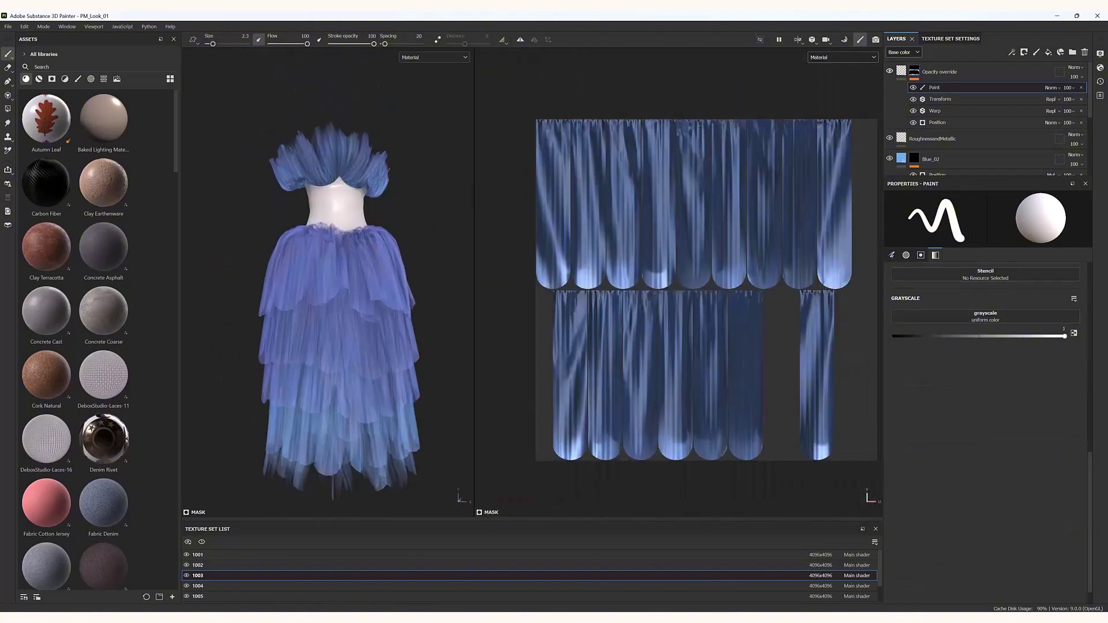
Display the Opacity channel in the layer stack and adjust the Opacity override layer's opacity.
{"action": "left_click", "coordinate": [903, 53]}
{"action": "left_click", "coordinate": [901, 115]}
{"action": "left_click", "coordinate": [1078, 77]}
{"action": "left_click_drag", "start_coordinate": [1104, 93], "coordinate": [1097, 93]}
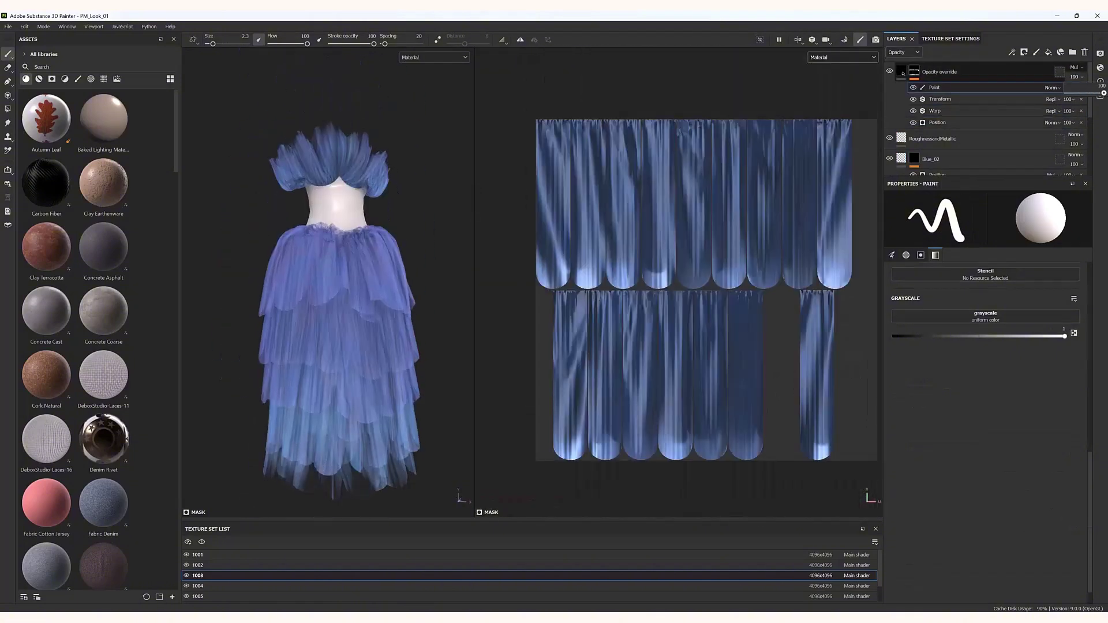
Copy the Opacity override layer from set 1003 into texture set 1004 and display its Opacity channel.
{"action": "right_click", "coordinate": [970, 69]}
{"action": "left_click", "coordinate": [999, 153]}
{"action": "left_click", "coordinate": [803, 586]}
{"action": "right_click", "coordinate": [985, 73]}
{"action": "left_click", "coordinate": [1010, 167]}
{"action": "scroll", "coordinate": [630, 199], "scroll_direction": "down", "scroll_amount": 3}
{"action": "left_click", "coordinate": [843, 57]}
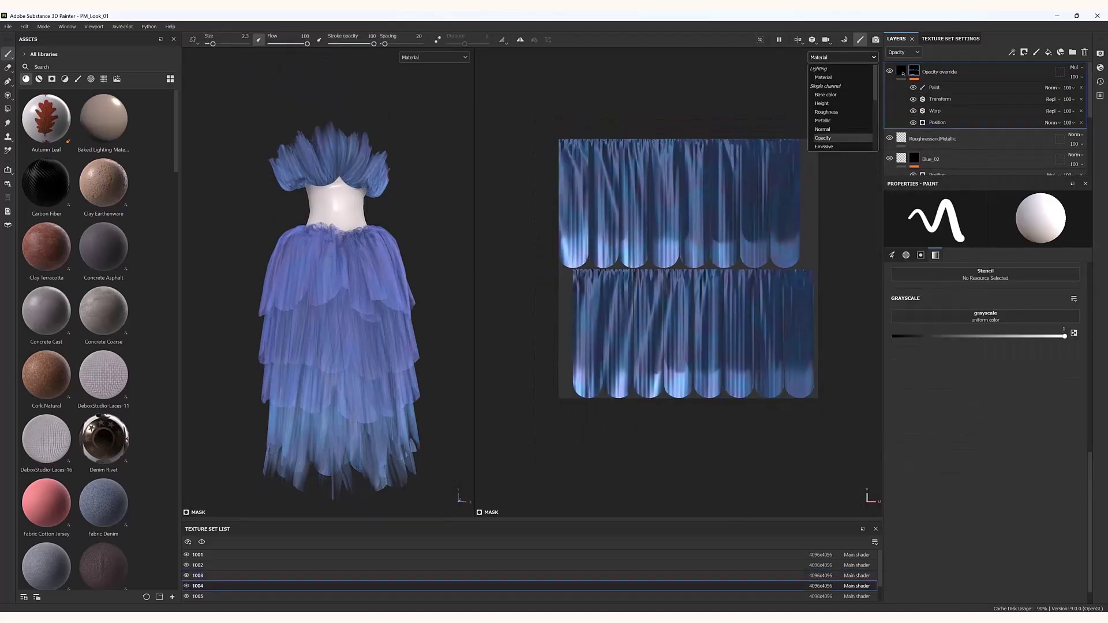
{"action": "left_click", "coordinate": [823, 138]}
Paint out the stray dark patches at the upper ends of the lower strips in set 1004, using black in the Paint effect.
{"action": "left_click", "coordinate": [935, 87]}
{"action": "scroll", "coordinate": [665, 256], "scroll_direction": "up", "scroll_amount": 5}
{"action": "scroll", "coordinate": [681, 231], "scroll_direction": "down", "scroll_amount": 4}
{"action": "scroll", "coordinate": [703, 404], "scroll_direction": "up", "scroll_amount": 3}
{"action": "scroll", "coordinate": [703, 404], "scroll_direction": "down", "scroll_amount": 3}
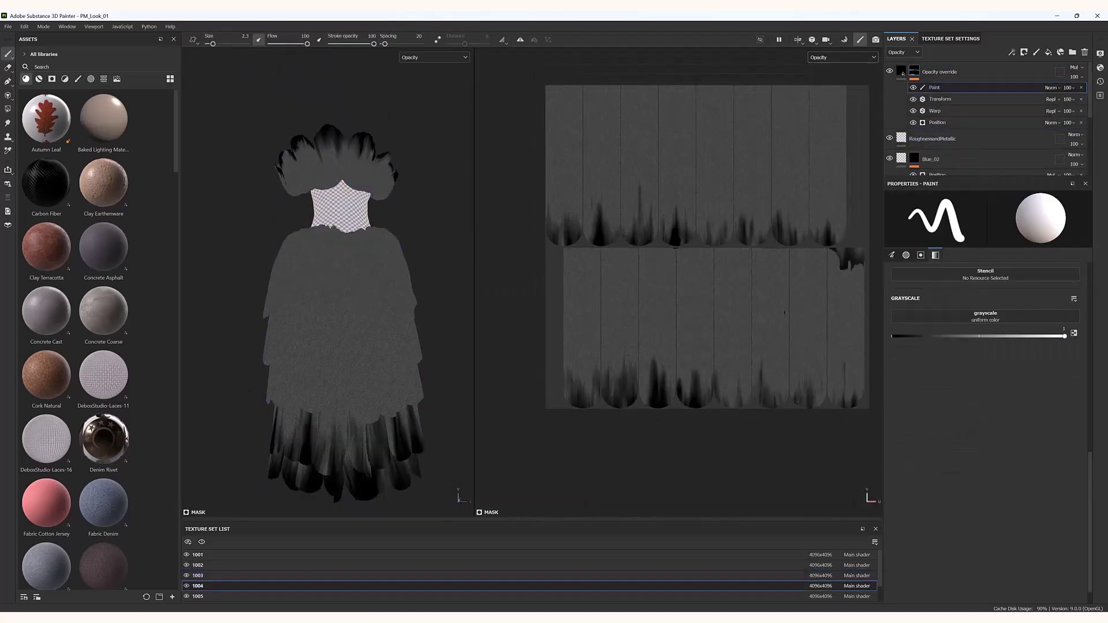
{"action": "scroll", "coordinate": [681, 246], "scroll_direction": "up", "scroll_amount": 5}
{"action": "key", "text": "x"}
{"action": "left_click_drag", "start_coordinate": [652, 253], "coordinate": [680, 253]}
{"action": "scroll", "coordinate": [670, 254], "scroll_direction": "down", "scroll_amount": 5}
{"action": "scroll", "coordinate": [837, 231], "scroll_direction": "up", "scroll_amount": 3}
{"action": "left_click_drag", "start_coordinate": [767, 278], "coordinate": [817, 301]}
{"action": "scroll", "coordinate": [851, 374], "scroll_direction": "down", "scroll_amount": 3}
Copy the Opacity override layer from set 1004 and paste it above the RoughnessandMetallic layer in set 1005.
{"action": "left_click", "coordinate": [941, 99]}
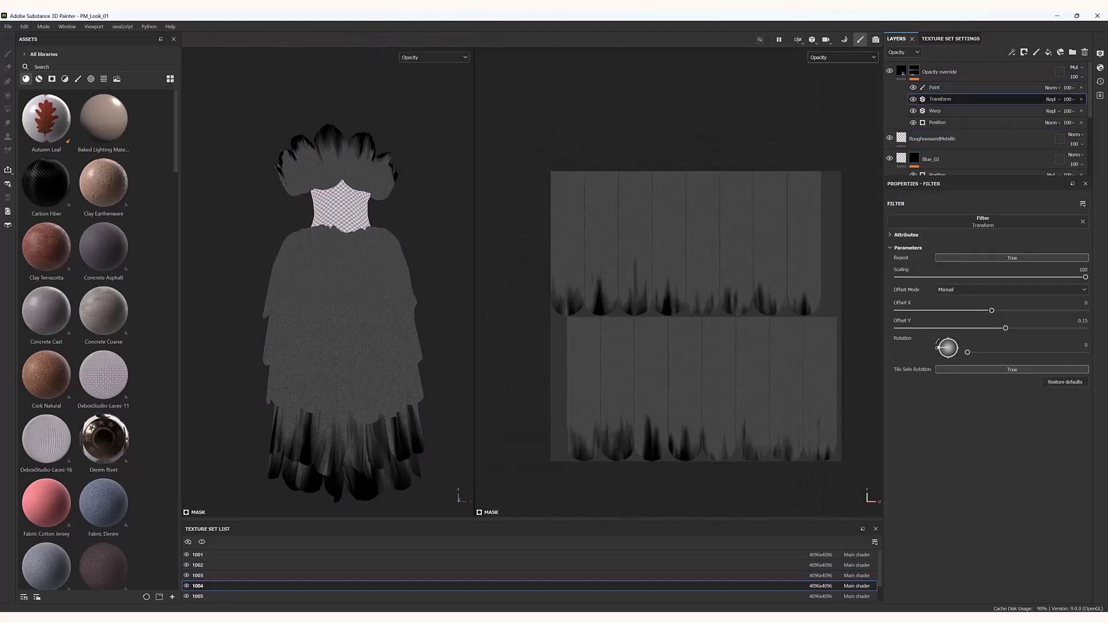
{"action": "right_click", "coordinate": [980, 70]}
{"action": "left_click", "coordinate": [1010, 244]}
{"action": "left_click", "coordinate": [802, 597]}
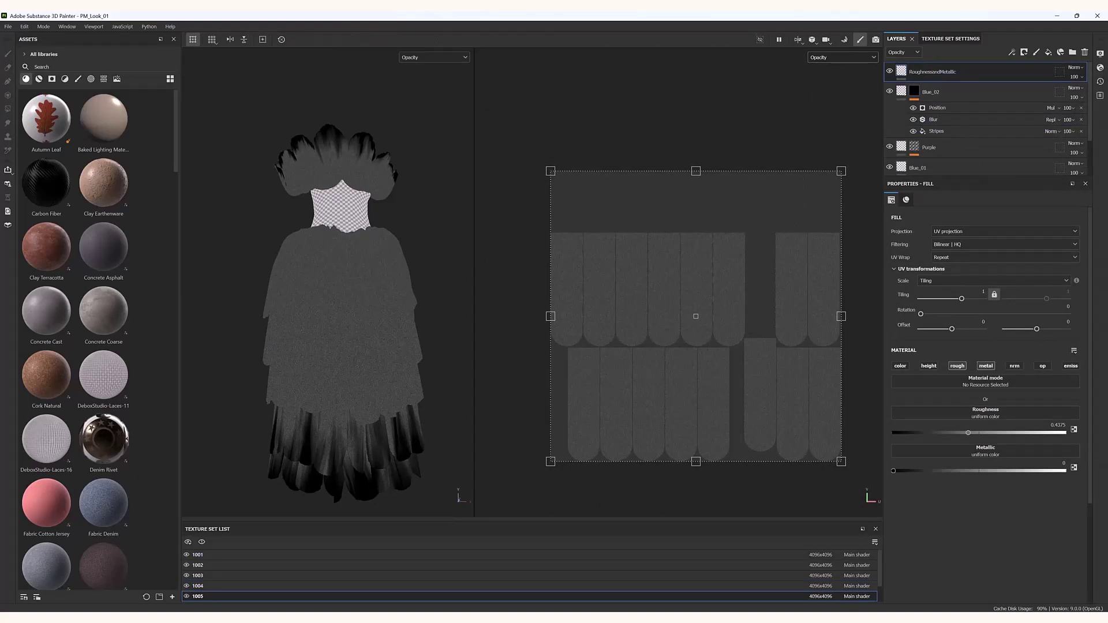
{"action": "key", "text": "ctrl+v"}
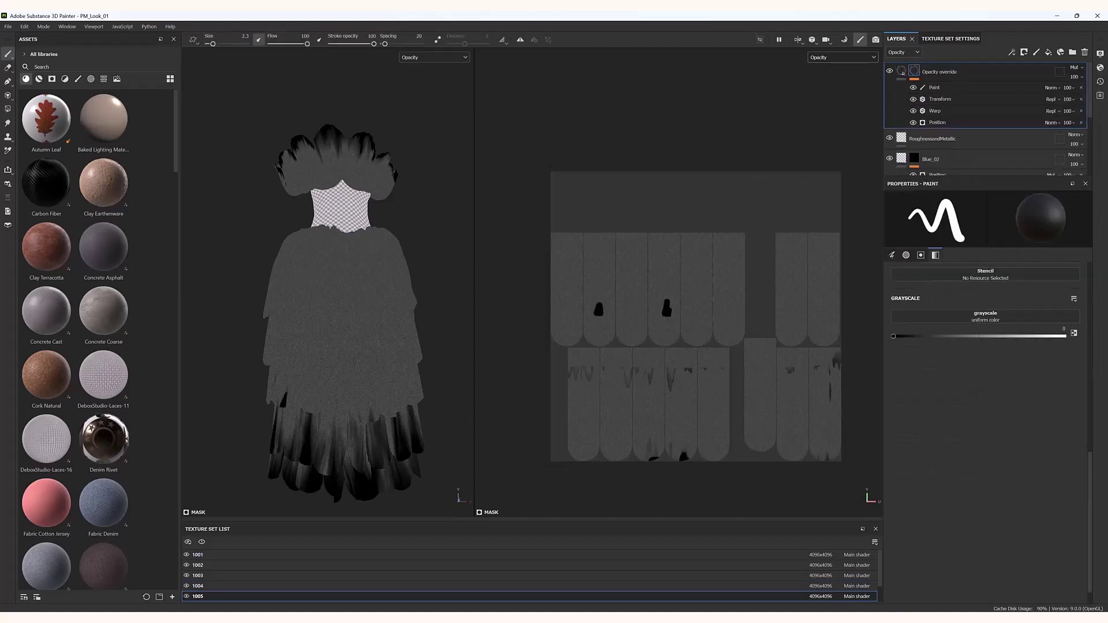
Disable the mask's Paint, Transform and Warp effects, set the Position generator's Global Contrast to 0.18 and lower its Global Balance.
{"action": "left_click", "coordinate": [913, 88]}
{"action": "left_click", "coordinate": [913, 100]}
{"action": "left_click", "coordinate": [913, 111]}
{"action": "left_click", "coordinate": [938, 122]}
{"action": "left_click_drag", "start_coordinate": [1012, 312], "coordinate": [931, 313]}
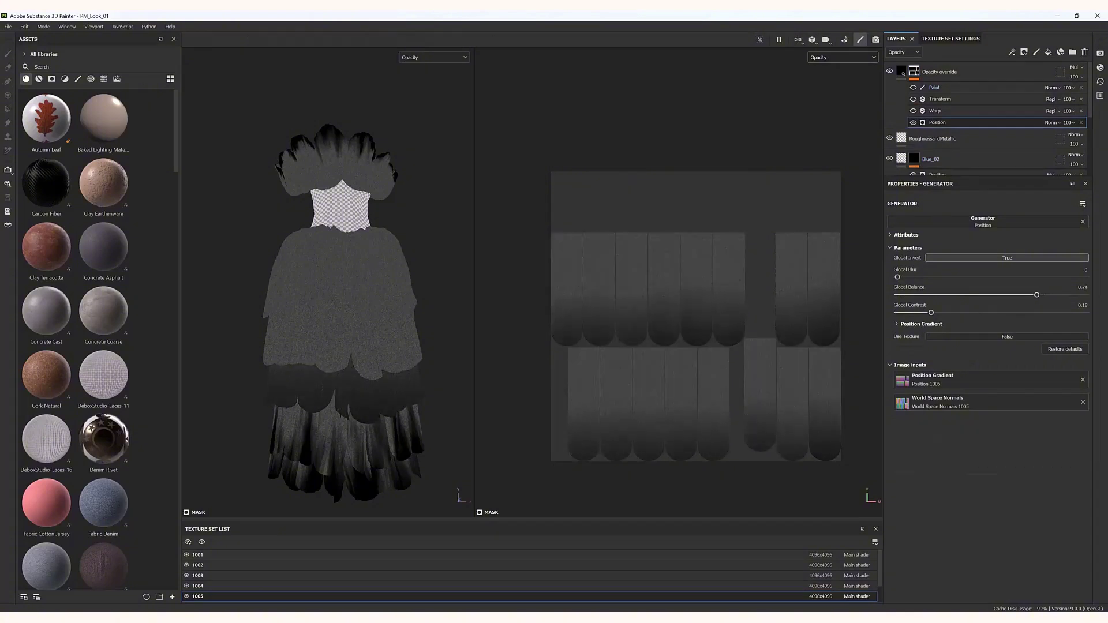
{"action": "left_click_drag", "start_coordinate": [1037, 295], "coordinate": [1003, 327]}
Re-enable the mask's Warp and Transform, delete the copied Paint effect and add a fresh one on top.
{"action": "left_click", "coordinate": [941, 100]}
{"action": "left_click", "coordinate": [970, 87]}
{"action": "key", "text": "Delete"}
{"action": "right_click", "coordinate": [977, 88]}
{"action": "left_click", "coordinate": [1002, 101]}
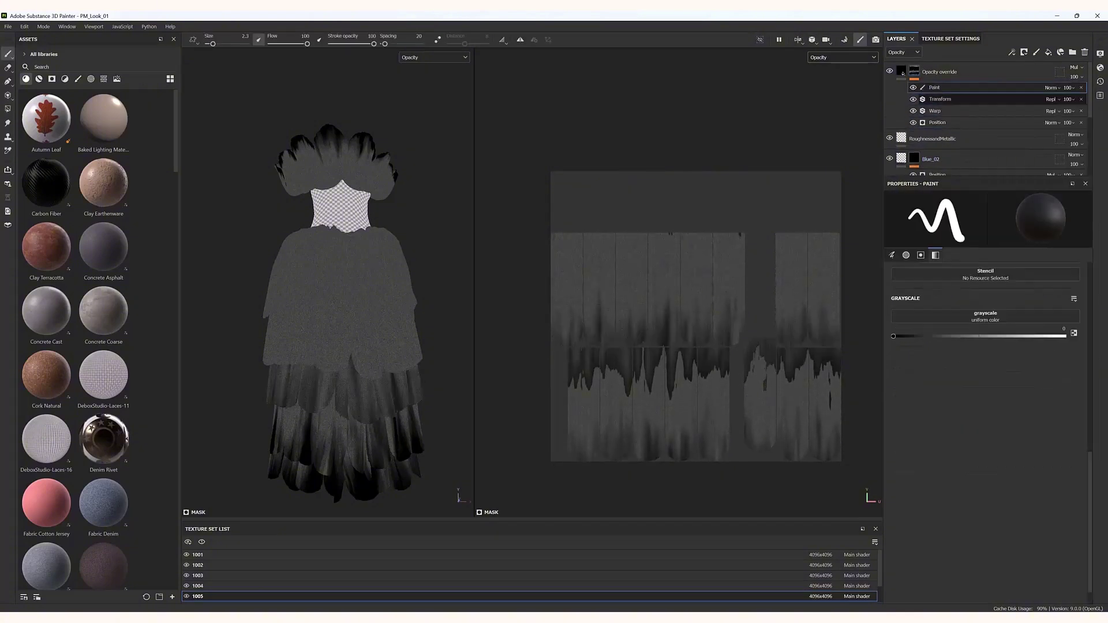
Paint out the dark drips along the lower row's upper ends and the patch above the separate strip with grayscale 0.
{"action": "left_click", "coordinate": [567, 351]}
{"action": "left_click", "coordinate": [845, 352], "text": "shift"}
{"action": "right_click_drag", "start_coordinate": [761, 376], "coordinate": [748, 376], "text": "ctrl"}
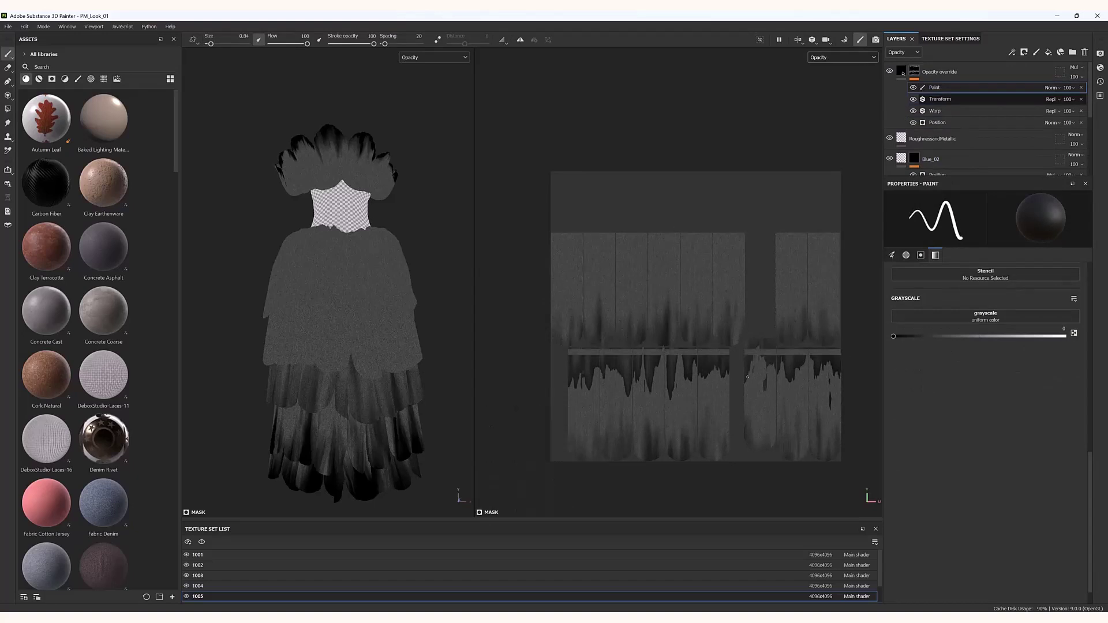
{"action": "scroll", "coordinate": [664, 372], "scroll_direction": "up", "scroll_amount": 3}
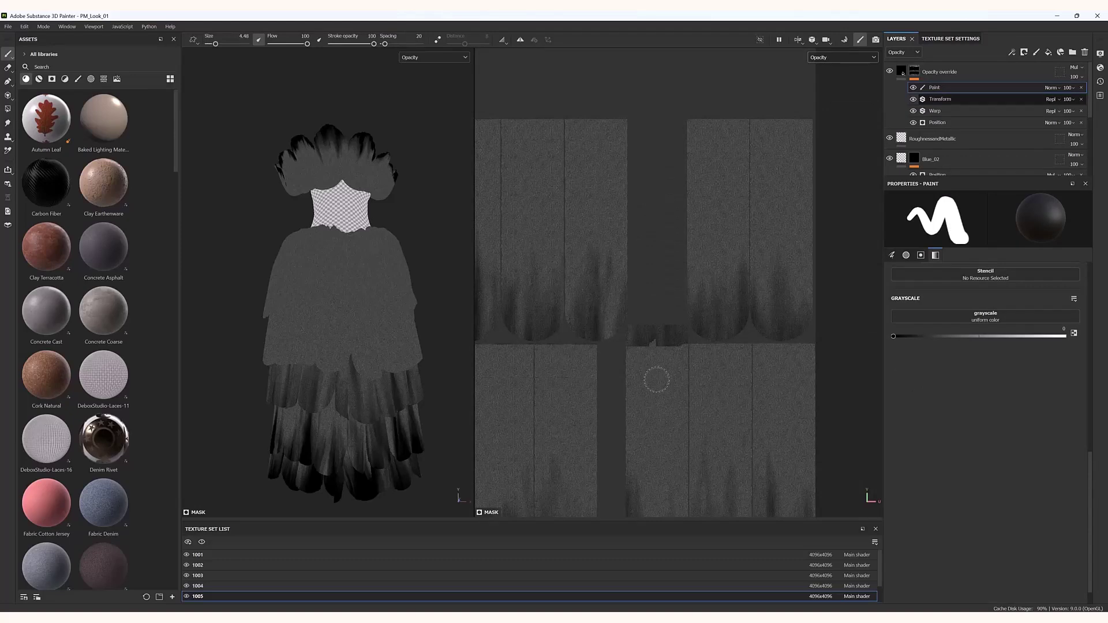
{"action": "scroll", "coordinate": [644, 353], "scroll_direction": "up", "scroll_amount": 4}
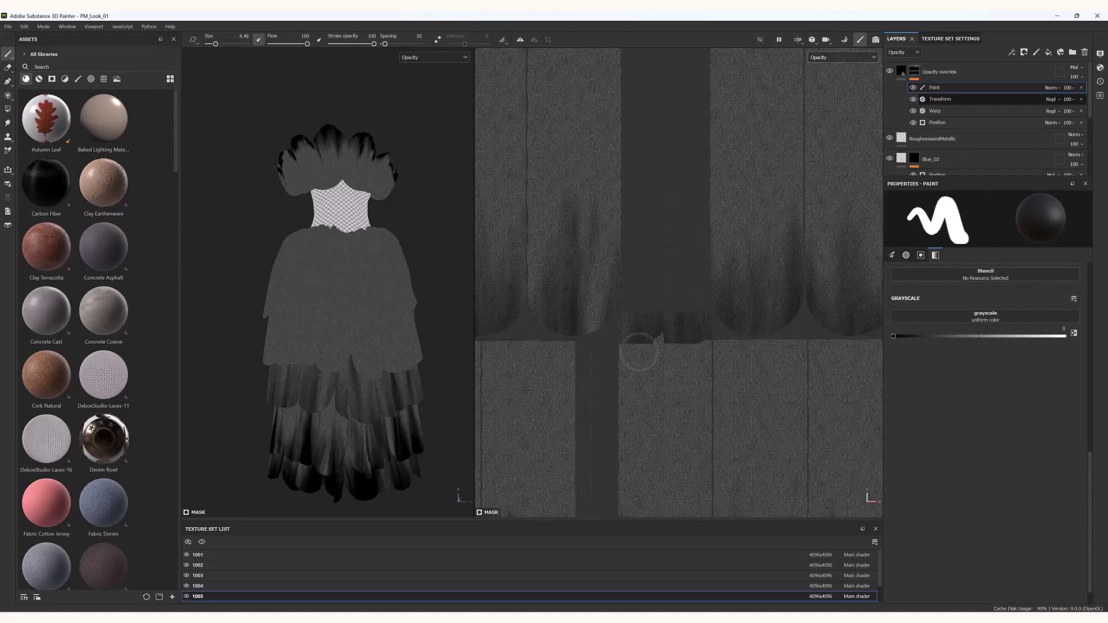
{"action": "left_click_drag", "start_coordinate": [615, 308], "coordinate": [762, 314]}
{"action": "scroll", "coordinate": [763, 332], "scroll_direction": "down", "scroll_amount": 5}
{"action": "scroll", "coordinate": [686, 346], "scroll_direction": "up", "scroll_amount": 2}
{"action": "scroll", "coordinate": [685, 346], "scroll_direction": "down", "scroll_amount": 3}
{"action": "scroll", "coordinate": [525, 353], "scroll_direction": "up", "scroll_amount": 2}
{"action": "scroll", "coordinate": [525, 353], "scroll_direction": "up", "scroll_amount": 2}
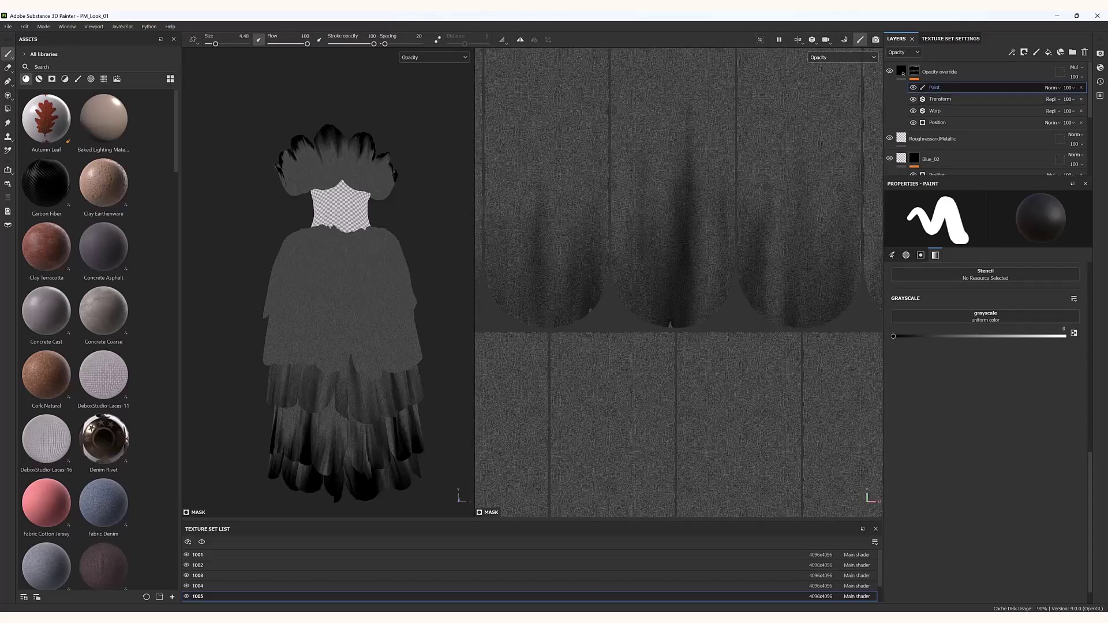
Switch to a small light brush with grayscale about 0.75 for the petal tips, and show the dress in Material view.
{"action": "key", "text": "x"}
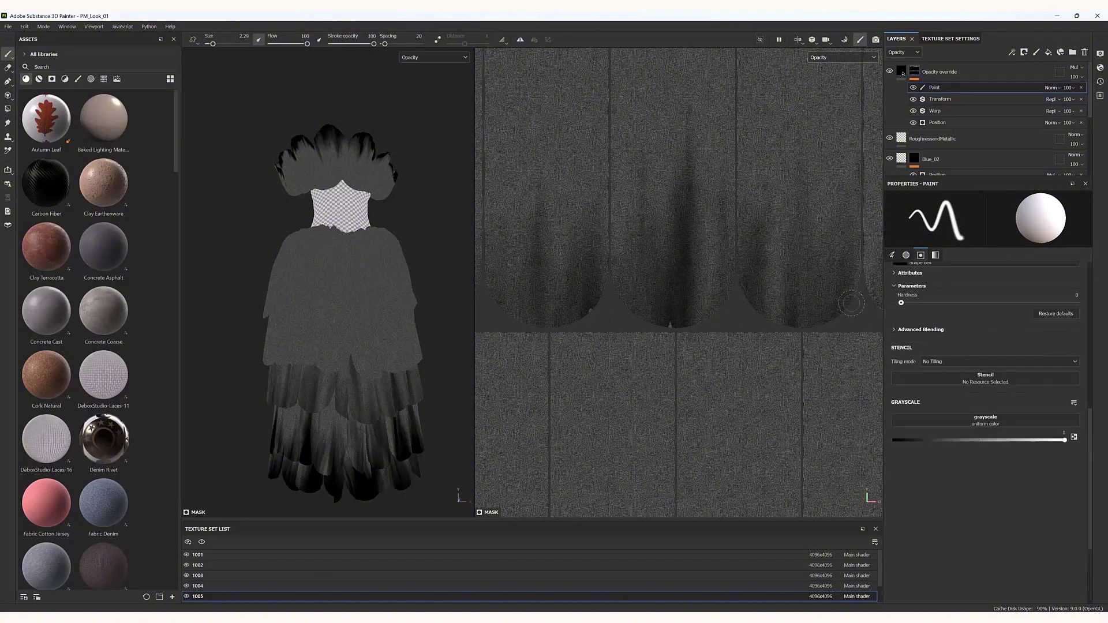
{"action": "scroll", "coordinate": [737, 316], "scroll_direction": "down", "scroll_amount": 5}
{"action": "key", "text": "m"}
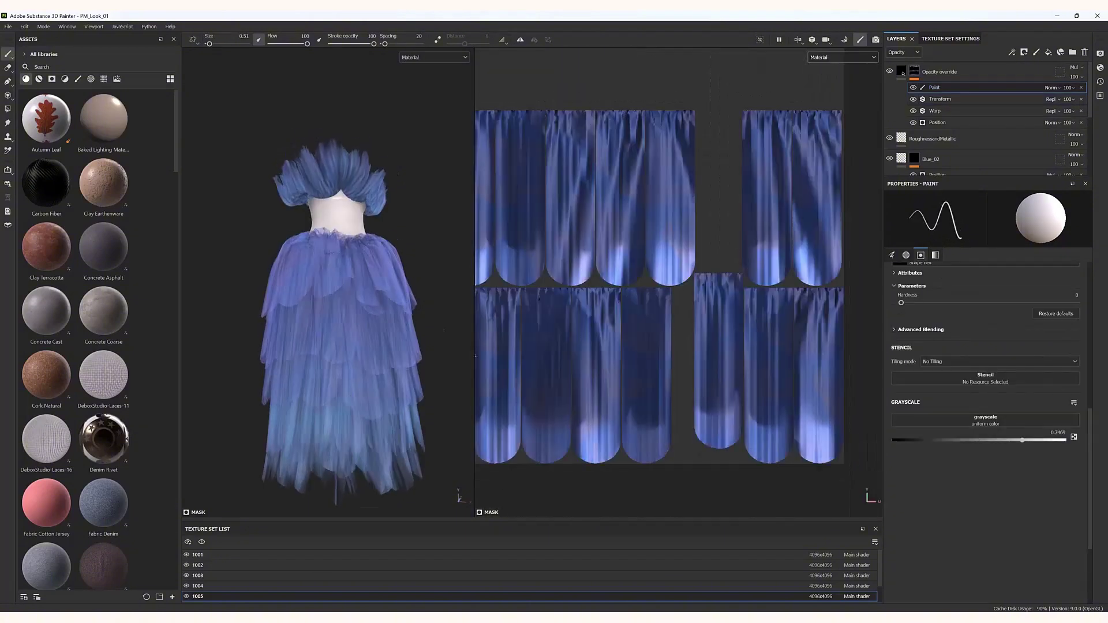
Display the Opacity channel and set Offset Y to 0.14 in the opacity mask's Transform filter on texture set 1005.
{"action": "key", "text": "c"}
{"action": "scroll", "coordinate": [446, 351], "scroll_direction": "up", "scroll_amount": 1}
{"action": "left_click", "coordinate": [938, 122]}
{"action": "left_click", "coordinate": [940, 99]}
{"action": "left_click_drag", "start_coordinate": [1020, 313], "coordinate": [1001, 328]}
{"action": "left_click", "coordinate": [938, 123]}
{"action": "left_click", "coordinate": [940, 100]}
{"action": "scroll", "coordinate": [788, 323], "scroll_direction": "down", "scroll_amount": 4}
{"action": "left_click", "coordinate": [935, 88]}
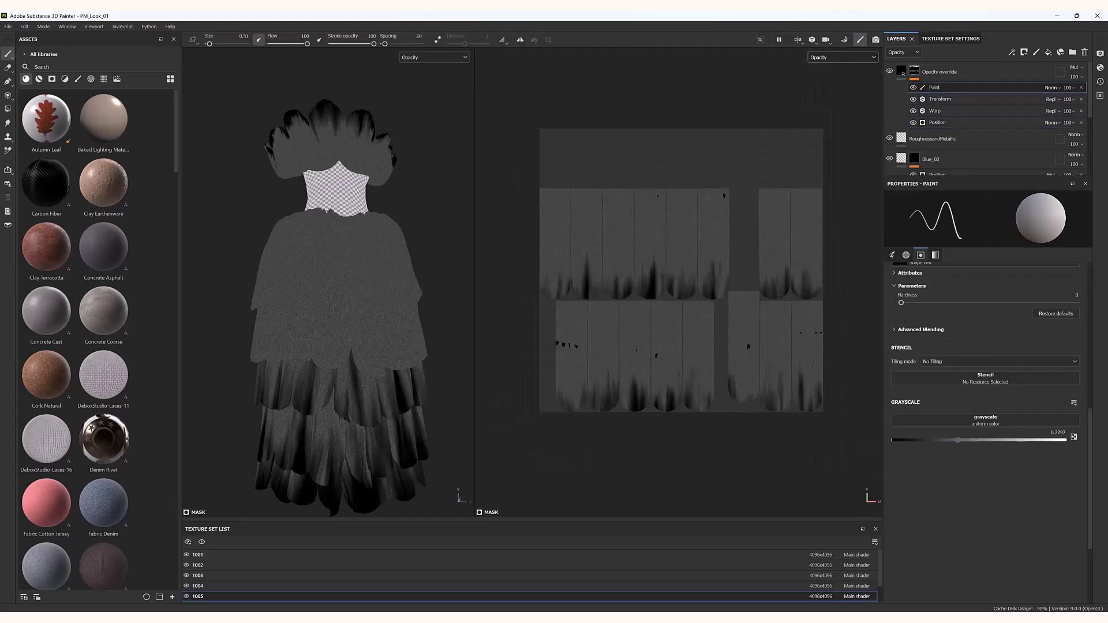
Check the dress in Material view, return to the Opacity channel and reselect the mask's Paint effect.
{"action": "key", "text": "m"}
{"action": "left_click", "coordinate": [843, 57]}
{"action": "left_click", "coordinate": [822, 138]}
{"action": "left_click", "coordinate": [941, 99]}
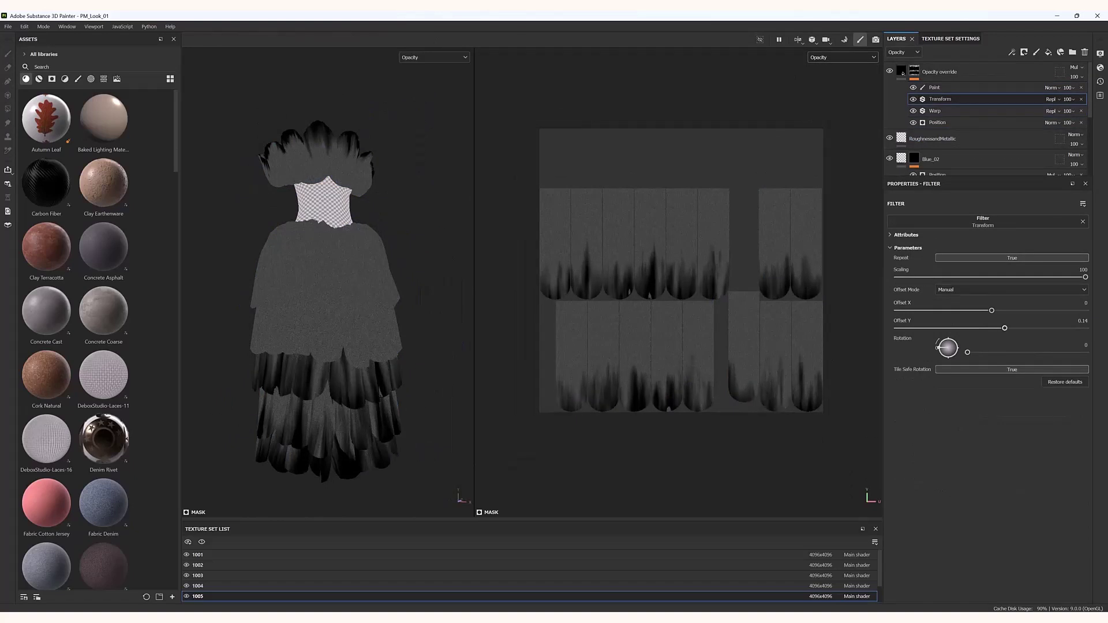
{"action": "left_click", "coordinate": [935, 88]}
{"action": "scroll", "coordinate": [658, 420], "scroll_direction": "up", "scroll_amount": 1}
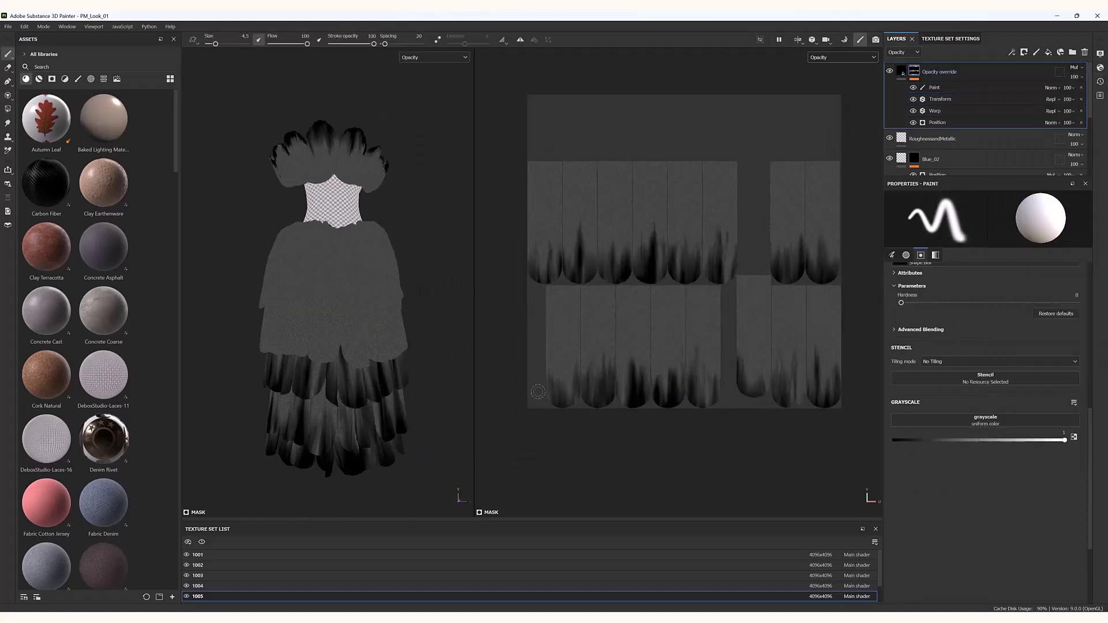
Paste the copied mask onto texture set 1006's opacity override, delete its Paint effect, and disable Transform and Warp.
{"action": "scroll", "coordinate": [531, 577], "scroll_direction": "down", "scroll_amount": 2}
{"action": "left_click", "coordinate": [531, 586]}
{"action": "right_click", "coordinate": [988, 72]}
{"action": "left_click", "coordinate": [1028, 252]}
{"action": "left_click", "coordinate": [1081, 88]}
{"action": "left_click", "coordinate": [913, 88]}
{"action": "left_click", "coordinate": [913, 100]}
{"action": "left_click", "coordinate": [938, 110]}
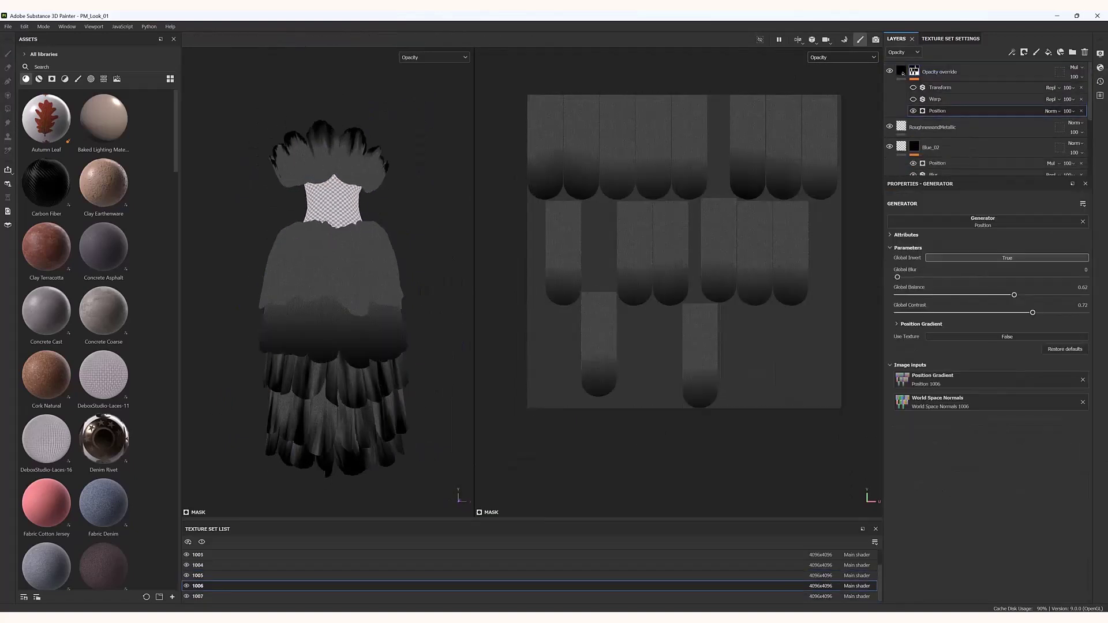
Re-enable Transform and Warp on texture set 1006's mask, lower the Warp intensity and set the Transform Offset Y to 0.09.
{"action": "left_click", "coordinate": [914, 88]}
{"action": "left_click", "coordinate": [913, 99]}
{"action": "left_click", "coordinate": [940, 88]}
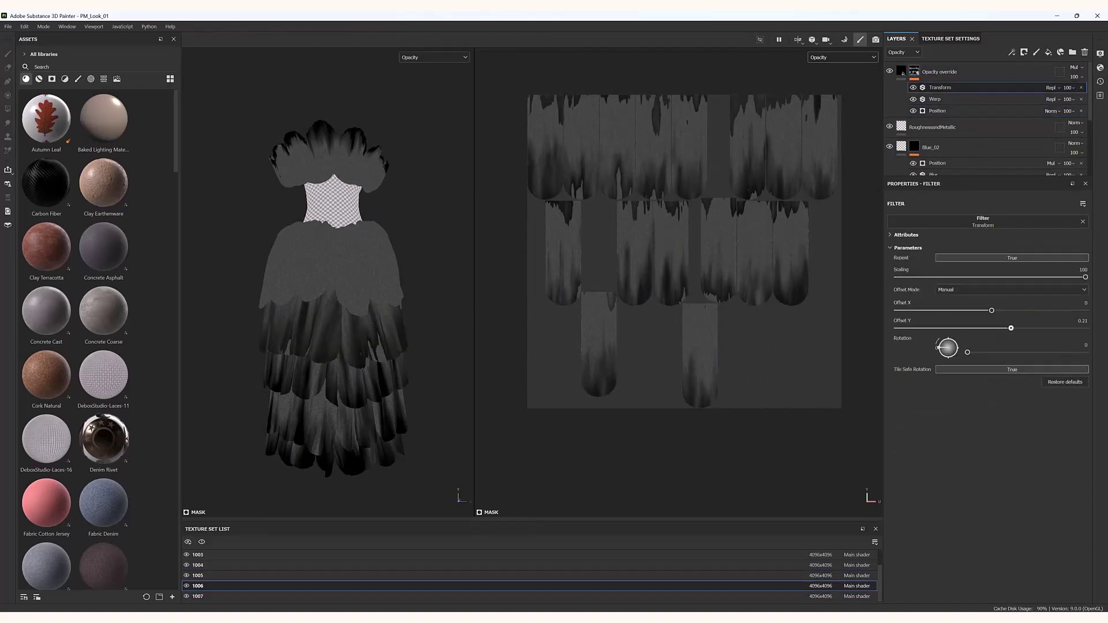
{"action": "left_click_drag", "start_coordinate": [1011, 328], "coordinate": [1008, 327]}
{"action": "left_click", "coordinate": [935, 99]}
{"action": "left_click_drag", "start_coordinate": [967, 292], "coordinate": [935, 292]}
{"action": "left_click", "coordinate": [941, 87]}
{"action": "left_click_drag", "start_coordinate": [1007, 328], "coordinate": [1001, 328]}
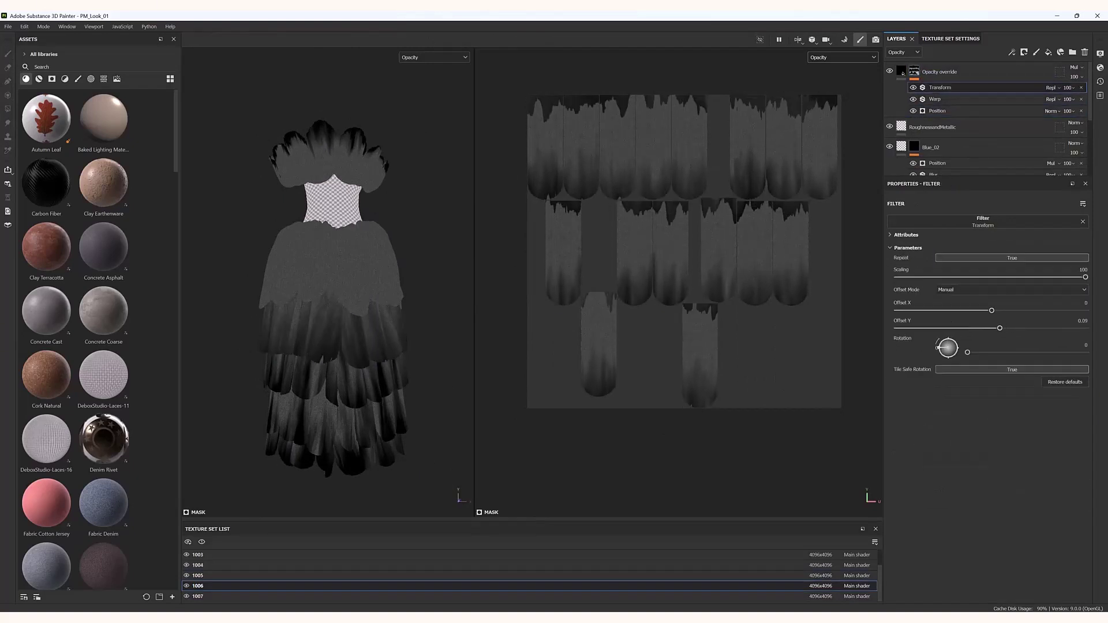
Add a Paint effect on top of texture set 1006's mask and paint over the dark drips along the petals' upper ends.
{"action": "right_click", "coordinate": [989, 87]}
{"action": "left_click", "coordinate": [1016, 213]}
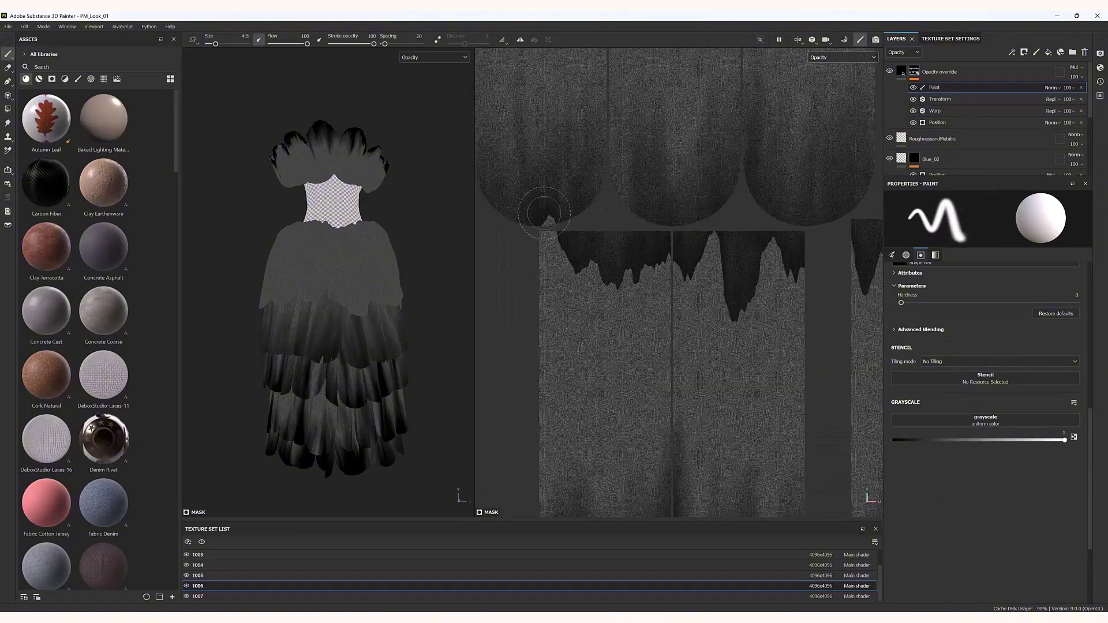
{"action": "scroll", "coordinate": [527, 265], "scroll_direction": "down", "scroll_amount": 2}
{"action": "scroll", "coordinate": [527, 265], "scroll_direction": "up", "scroll_amount": 3}
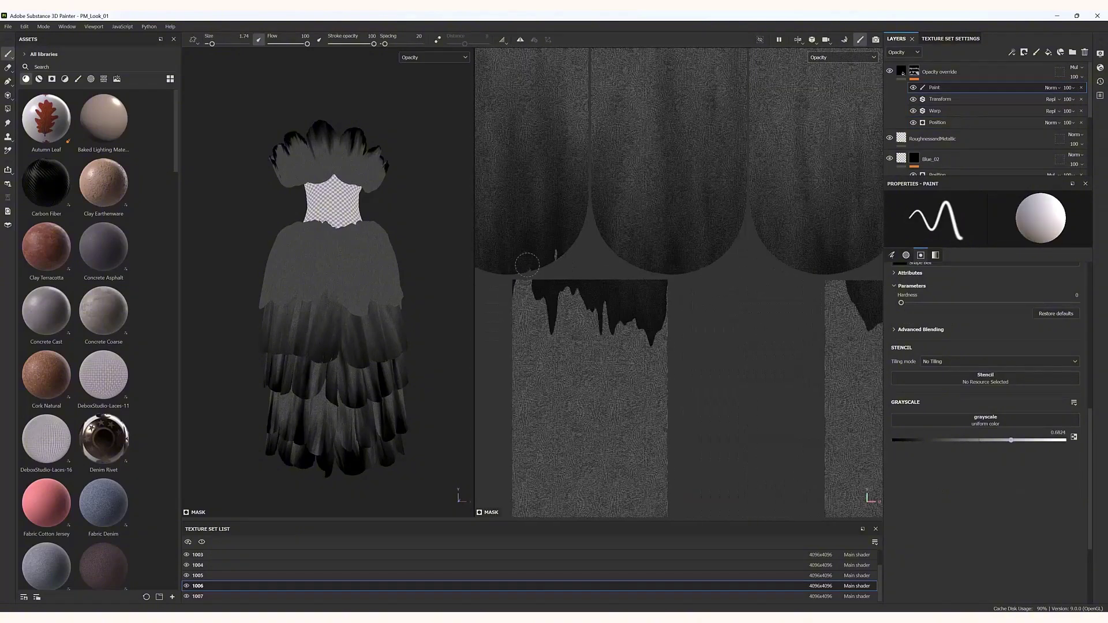
{"action": "scroll", "coordinate": [528, 265], "scroll_direction": "down", "scroll_amount": 3}
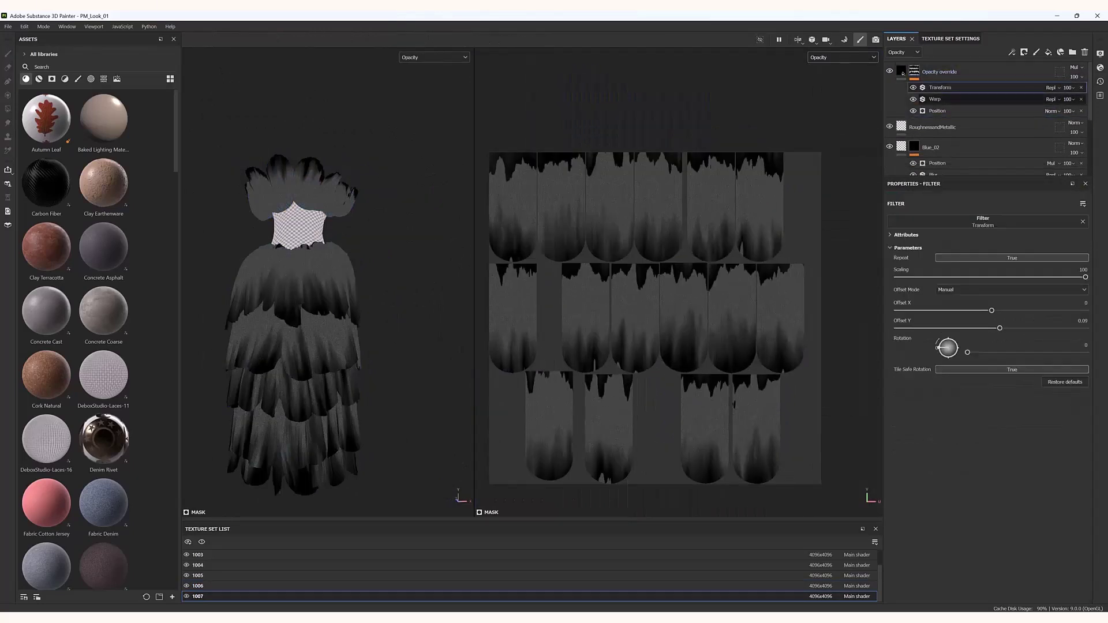
Add a Paint effect to texture set 1007's opacity mask and paint out the dark drips on all three petal rows with grayscale 0.
{"action": "right_click", "coordinate": [959, 88]}
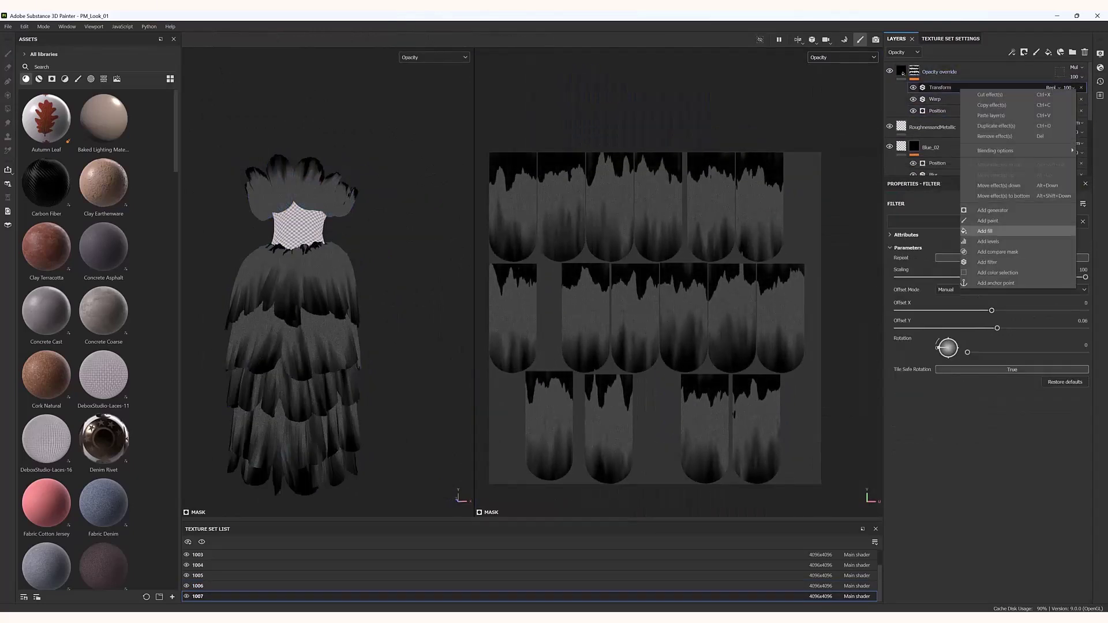
{"action": "left_click", "coordinate": [988, 230]}
{"action": "left_click_drag", "start_coordinate": [979, 440], "coordinate": [894, 441]}
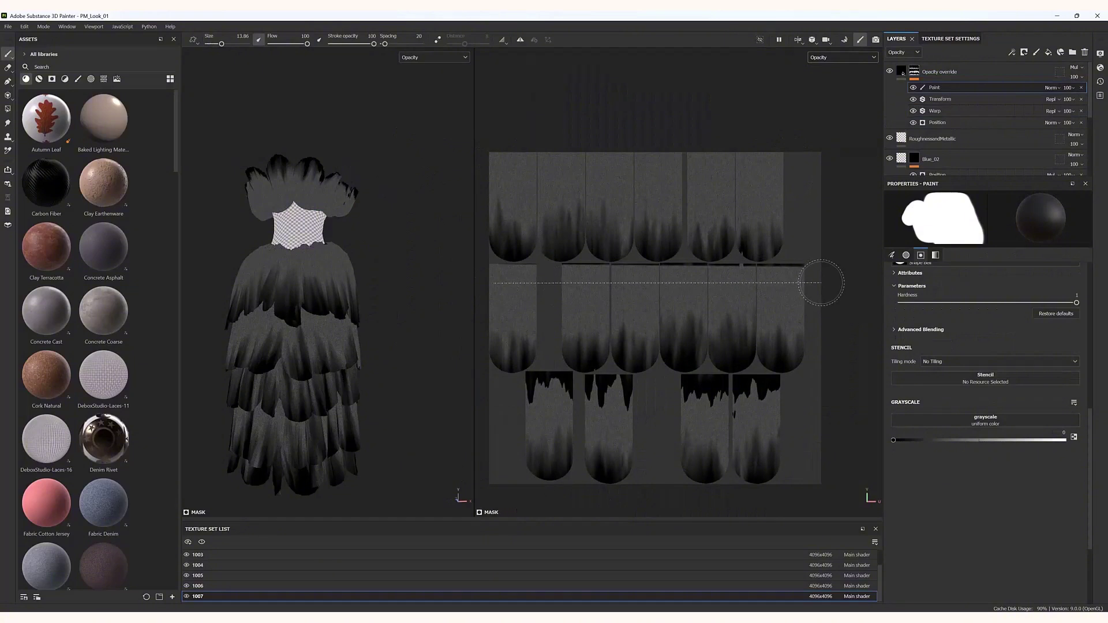
{"action": "scroll", "coordinate": [821, 283], "scroll_direction": "up", "scroll_amount": 3}
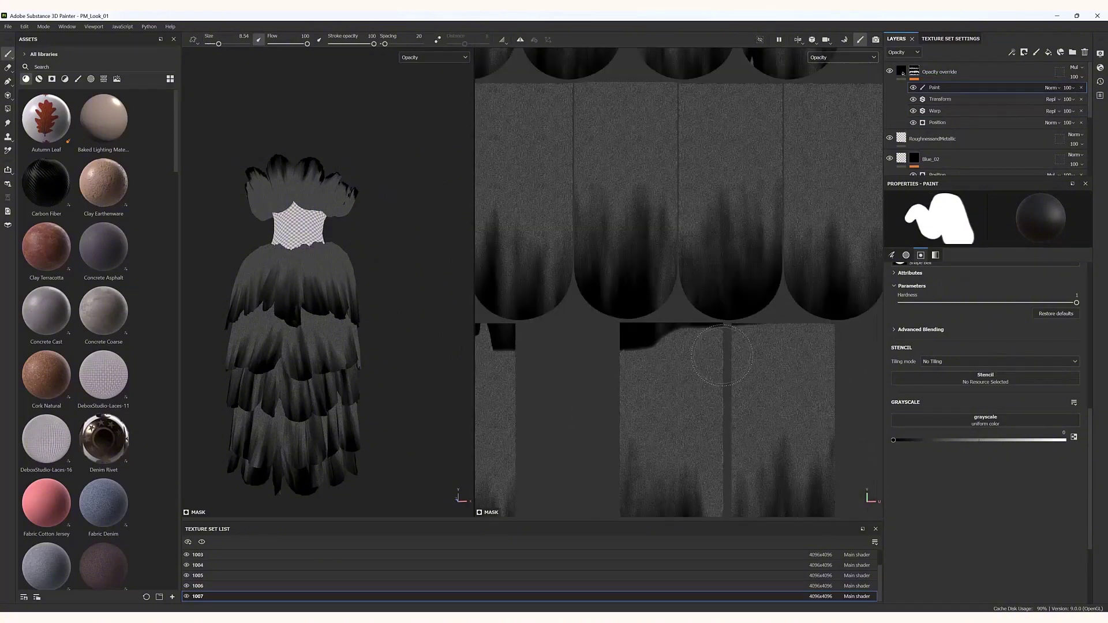
{"action": "left_click", "coordinate": [756, 331], "text": "shift"}
{"action": "scroll", "coordinate": [854, 375], "scroll_direction": "down", "scroll_amount": 4}
{"action": "scroll", "coordinate": [601, 367], "scroll_direction": "up", "scroll_amount": 2}
{"action": "left_click_drag", "start_coordinate": [593, 359], "coordinate": [656, 359]}
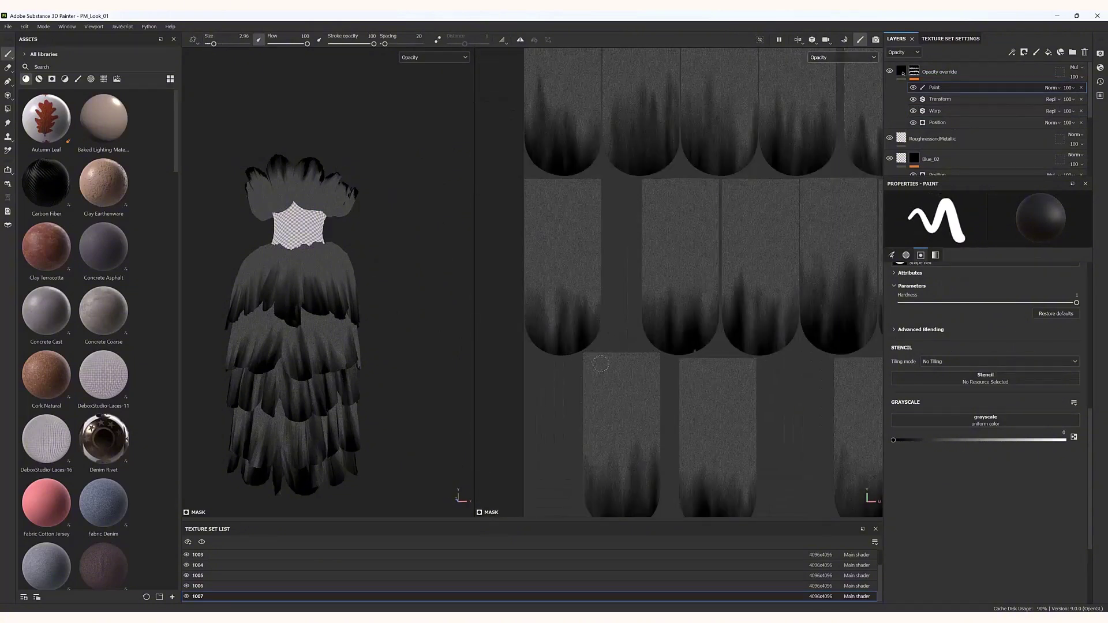
{"action": "scroll", "coordinate": [600, 364], "scroll_direction": "down", "scroll_amount": 4}
Inspect the dress in Material view and touch up texture set 1007's petal tips in the Opacity view with grayscale 1.
{"action": "left_click", "coordinate": [843, 57]}
{"action": "left_click", "coordinate": [820, 65]}
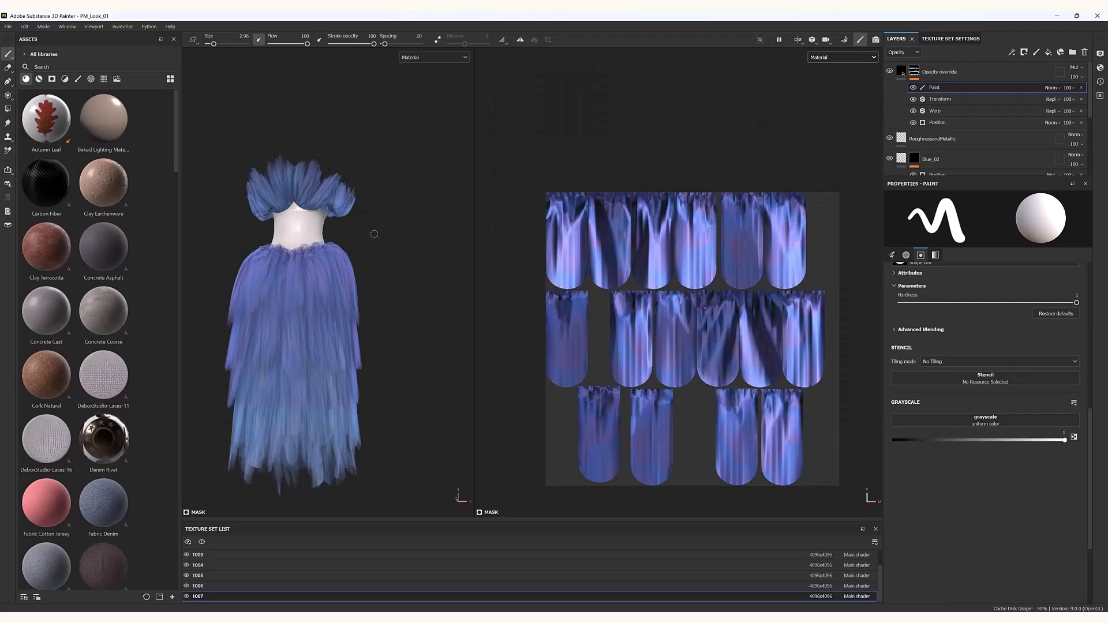
{"action": "scroll", "coordinate": [375, 234], "scroll_direction": "up", "scroll_amount": 5}
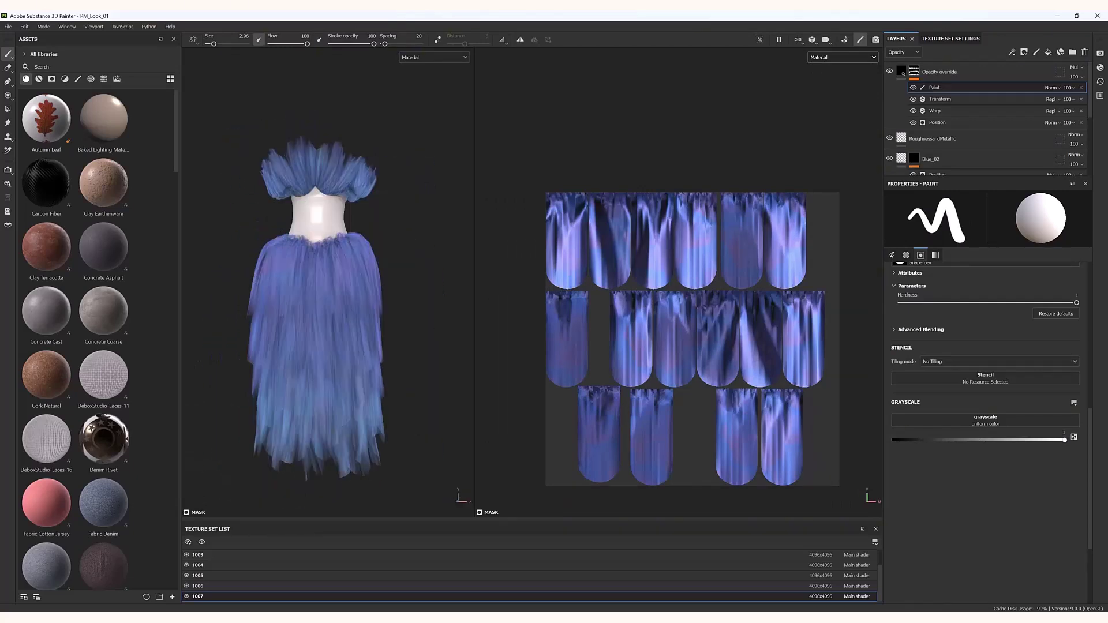
{"action": "left_click", "coordinate": [940, 99]}
{"action": "left_click_drag", "start_coordinate": [358, 278], "coordinate": [346, 288], "text": "alt"}
{"action": "left_click", "coordinate": [843, 57]}
{"action": "left_click", "coordinate": [820, 109]}
{"action": "left_click", "coordinate": [934, 88]}
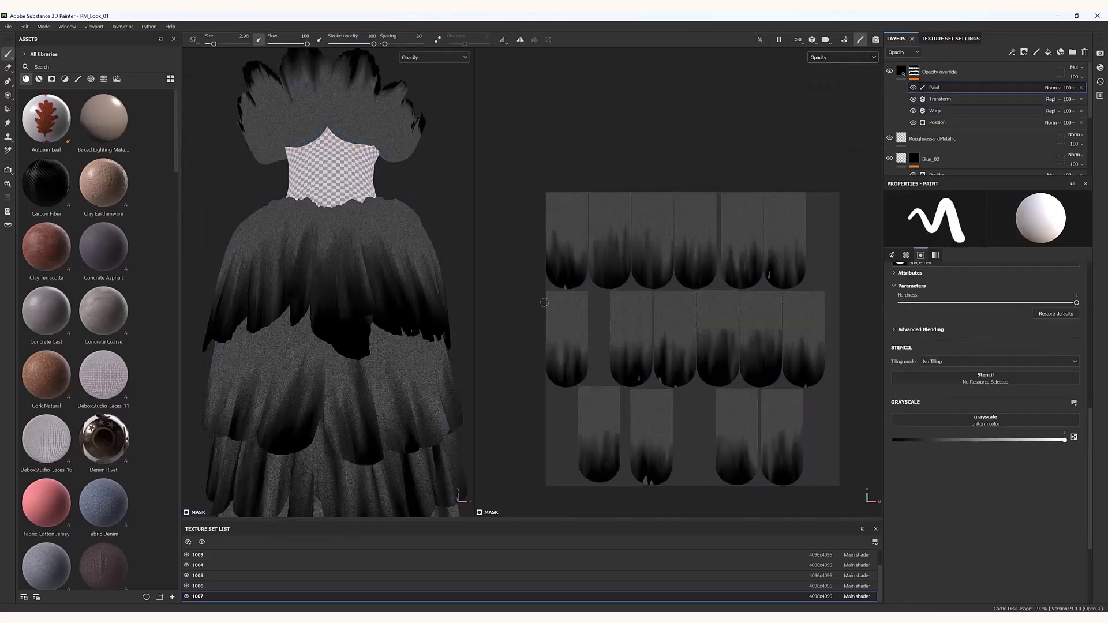
{"action": "scroll", "coordinate": [572, 301], "scroll_direction": "up", "scroll_amount": 4}
{"action": "middle_click_drag", "start_coordinate": [772, 277], "coordinate": [794, 202], "text": "alt"}
{"action": "scroll", "coordinate": [596, 397], "scroll_direction": "down", "scroll_amount": 5}
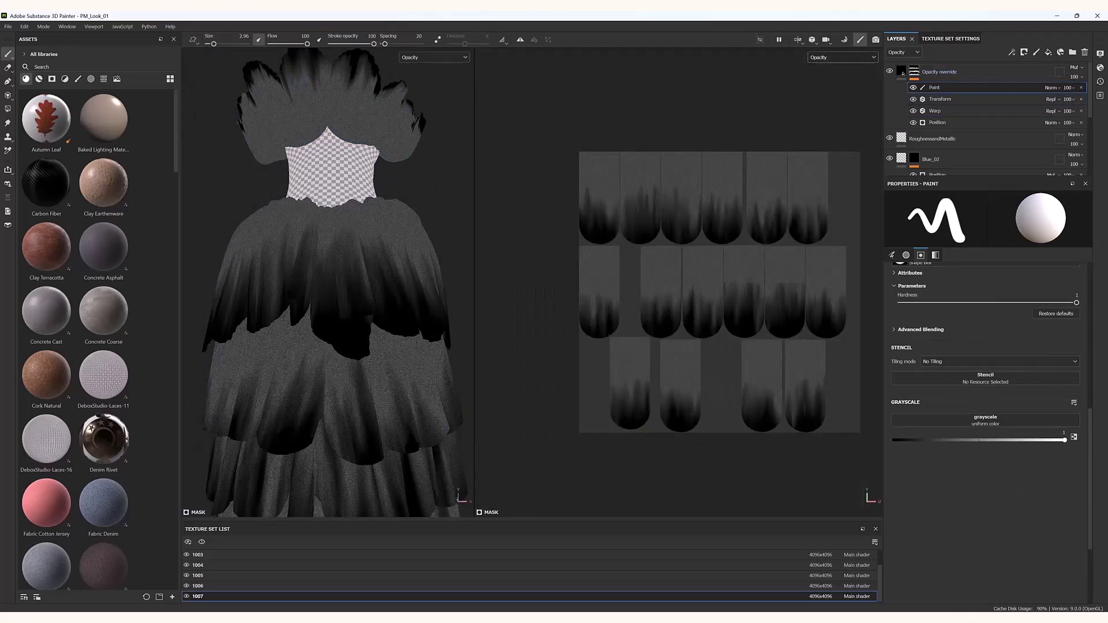
Add a fill layer named Metallic Stripes above RoughnessandMetallic, with height 0.21, roughness about 0.09 and metallic 1.
{"action": "key", "text": "m"}
{"action": "scroll", "coordinate": [351, 419], "scroll_direction": "down", "scroll_amount": 5}
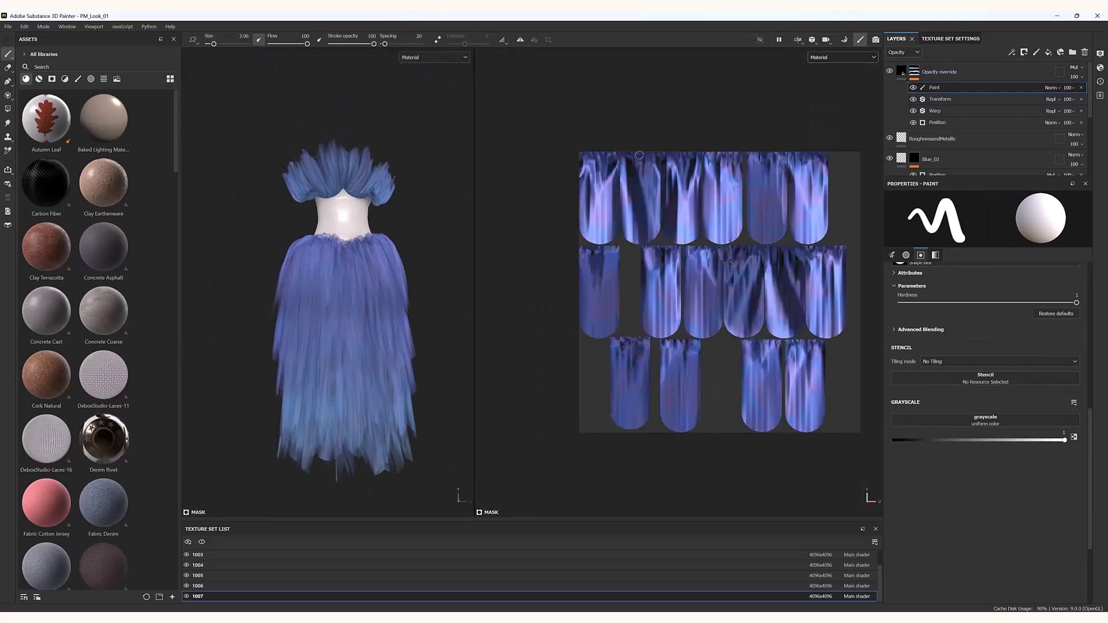
{"action": "mouse_move", "coordinate": [351, 418]}
{"action": "left_mouse_down", "text": "alt"}
{"action": "mouse_move", "coordinate": [330, 416]}
{"action": "mouse_move", "coordinate": [346, 416]}
{"action": "left_mouse_up", "text": "alt"}
{"action": "scroll", "coordinate": [981, 104], "scroll_direction": "down", "scroll_amount": 1}
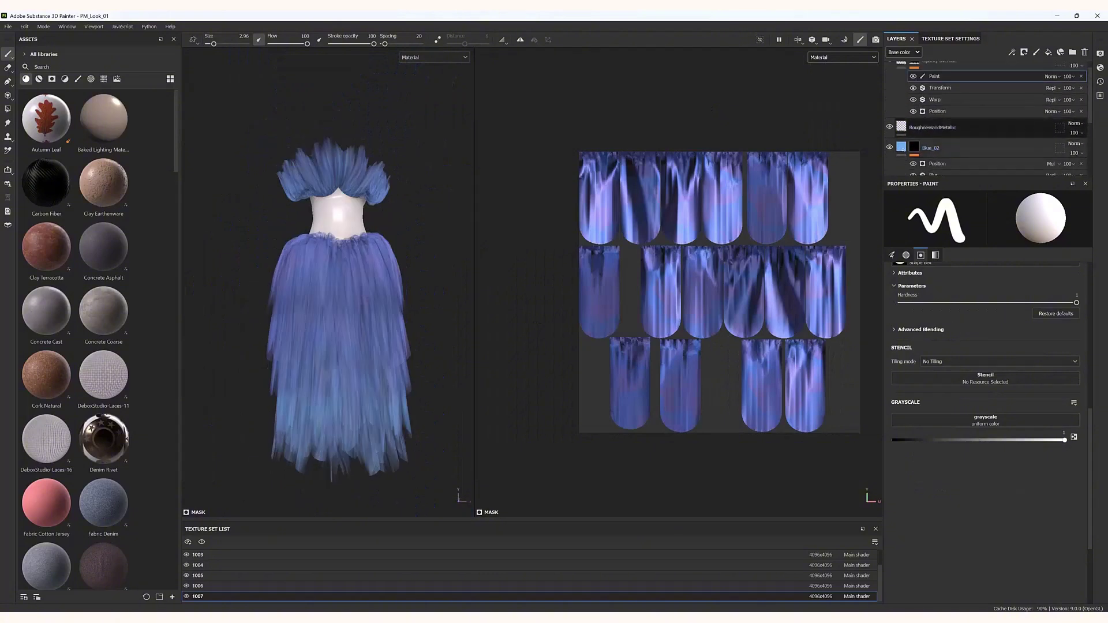
{"action": "left_click", "coordinate": [970, 127]}
{"action": "left_click", "coordinate": [1049, 53]}
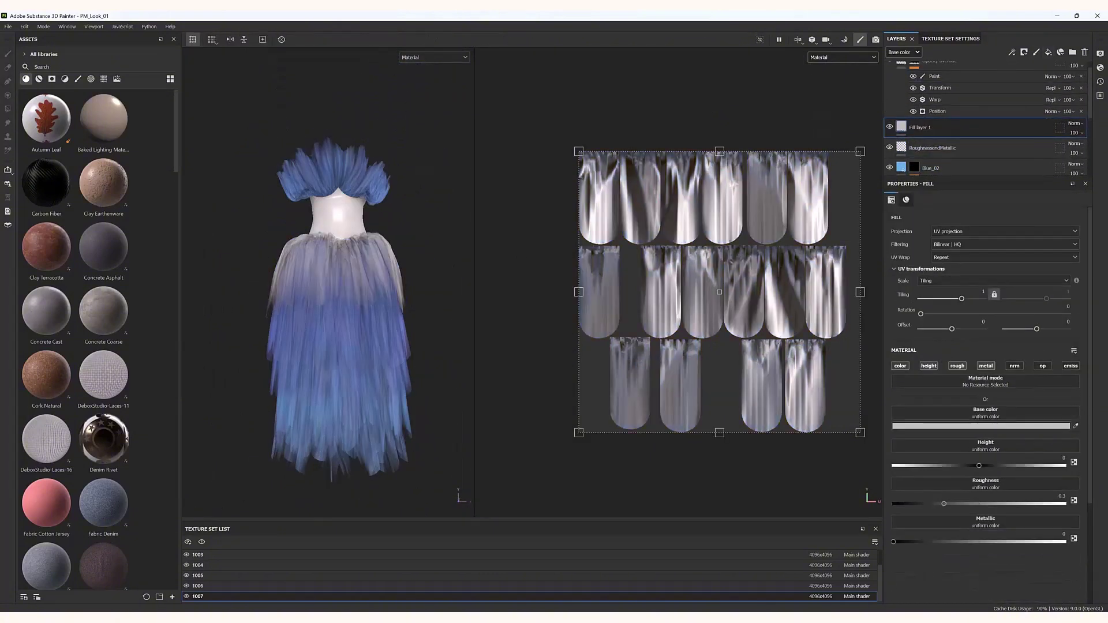
{"action": "left_click_drag", "start_coordinate": [945, 504], "coordinate": [908, 504]}
{"action": "left_click_drag", "start_coordinate": [894, 542], "coordinate": [1065, 542]}
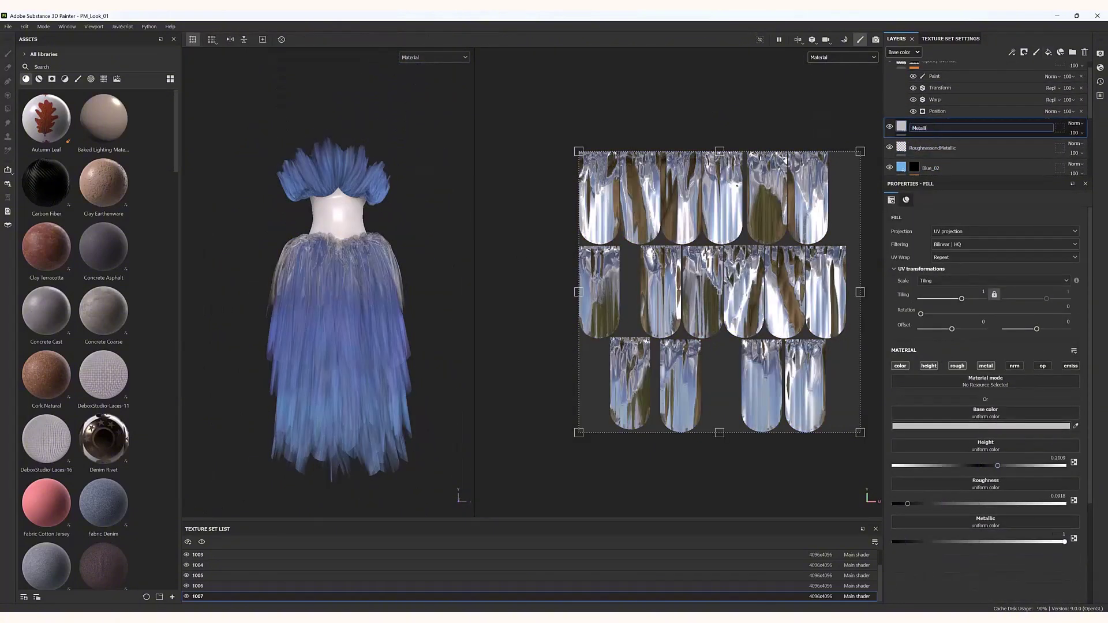
Add a mask to the Metallic Stripes layer and fill it with the Stripes grayscale pattern.
{"action": "left_click", "coordinate": [1024, 52]}
{"action": "left_click", "coordinate": [1012, 52]}
{"action": "left_click", "coordinate": [985, 371]}
{"action": "left_click", "coordinate": [1030, 483]}
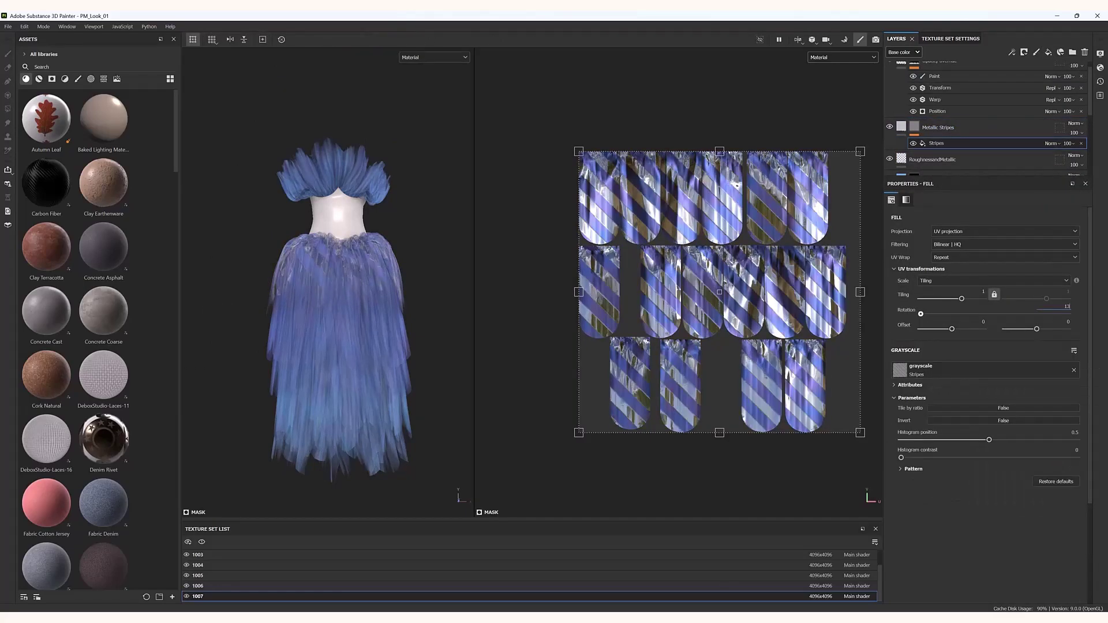
Rotate the Stripes pattern to 135, set its tiling to 10 and narrow the stripe width to 0.11.
{"action": "left_click_drag", "start_coordinate": [921, 314], "coordinate": [976, 314]}
{"action": "left_click_drag", "start_coordinate": [962, 299], "coordinate": [974, 299]}
{"action": "scroll", "coordinate": [840, 211], "scroll_direction": "up", "scroll_amount": 3}
{"action": "scroll", "coordinate": [669, 350], "scroll_direction": "up", "scroll_amount": 5}
{"action": "left_click", "coordinate": [901, 469]}
{"action": "left_click_drag", "start_coordinate": [993, 504], "coordinate": [927, 504]}
{"action": "scroll", "coordinate": [750, 398], "scroll_direction": "up", "scroll_amount": 4}
{"action": "scroll", "coordinate": [369, 260], "scroll_direction": "up", "scroll_amount": 5}
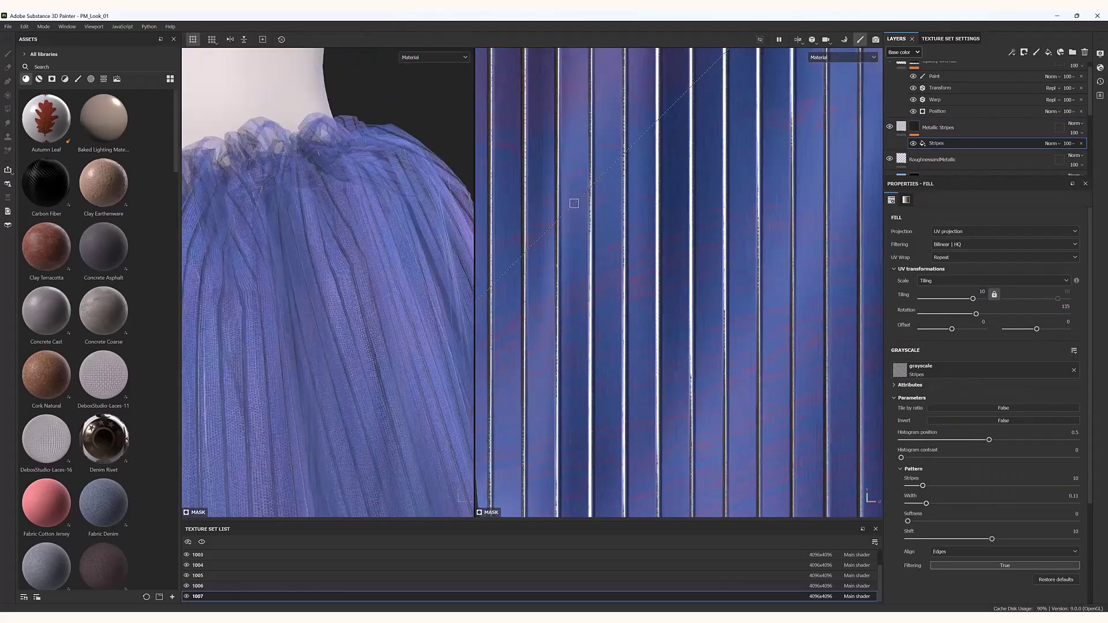
Hide the Opacity override layer and set the Metallic Stripes fill to height 0.0273 and roughness about 0.35.
{"action": "left_click", "coordinate": [938, 138]}
{"action": "scroll", "coordinate": [370, 259], "scroll_direction": "up", "scroll_amount": 3}
{"action": "scroll", "coordinate": [370, 260], "scroll_direction": "down", "scroll_amount": 6}
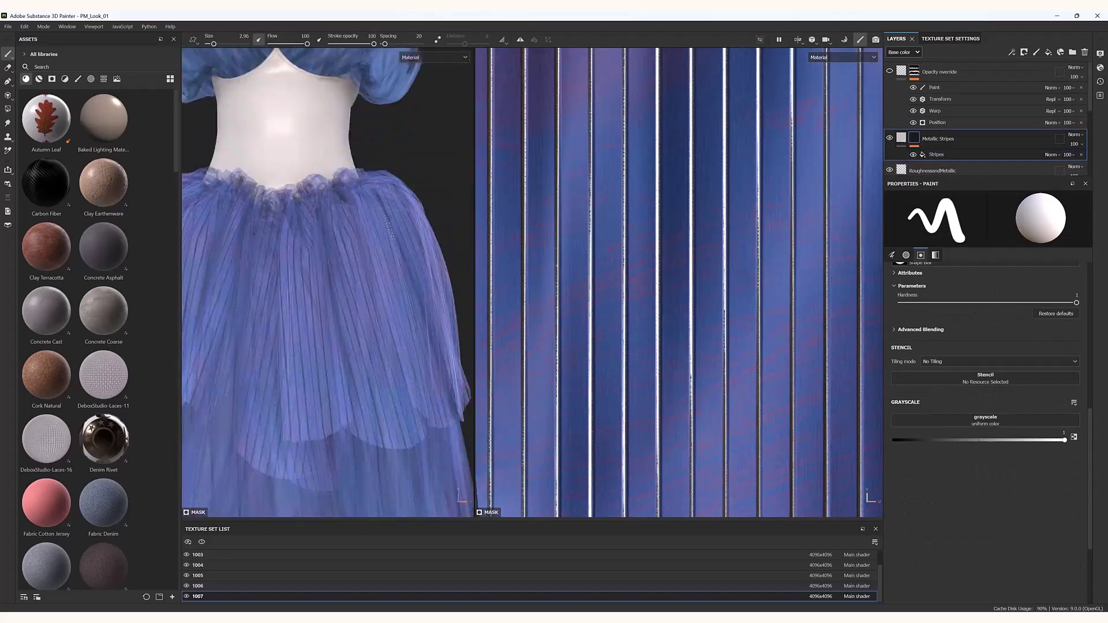
{"action": "scroll", "coordinate": [324, 404], "scroll_direction": "up", "scroll_amount": 6}
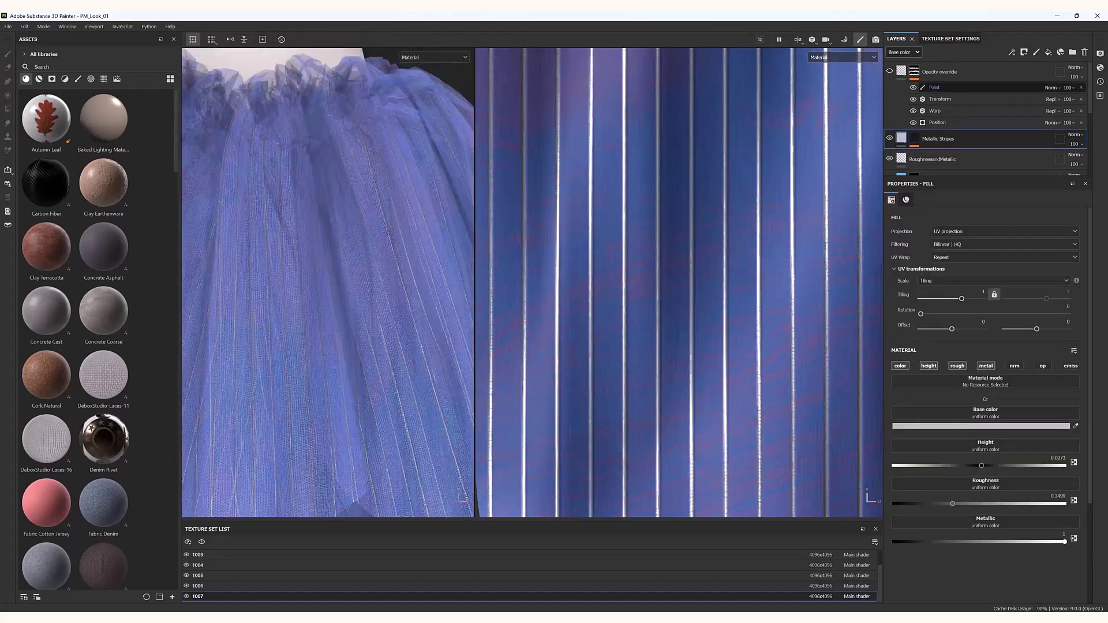
Set the Stripes mask pattern's tiling to 20 and its stripe width to 0.15.
{"action": "left_click", "coordinate": [915, 139]}
{"action": "left_click", "coordinate": [940, 154]}
{"action": "left_click_drag", "start_coordinate": [975, 298], "coordinate": [982, 298]}
{"action": "left_click_drag", "start_coordinate": [926, 504], "coordinate": [930, 504]}
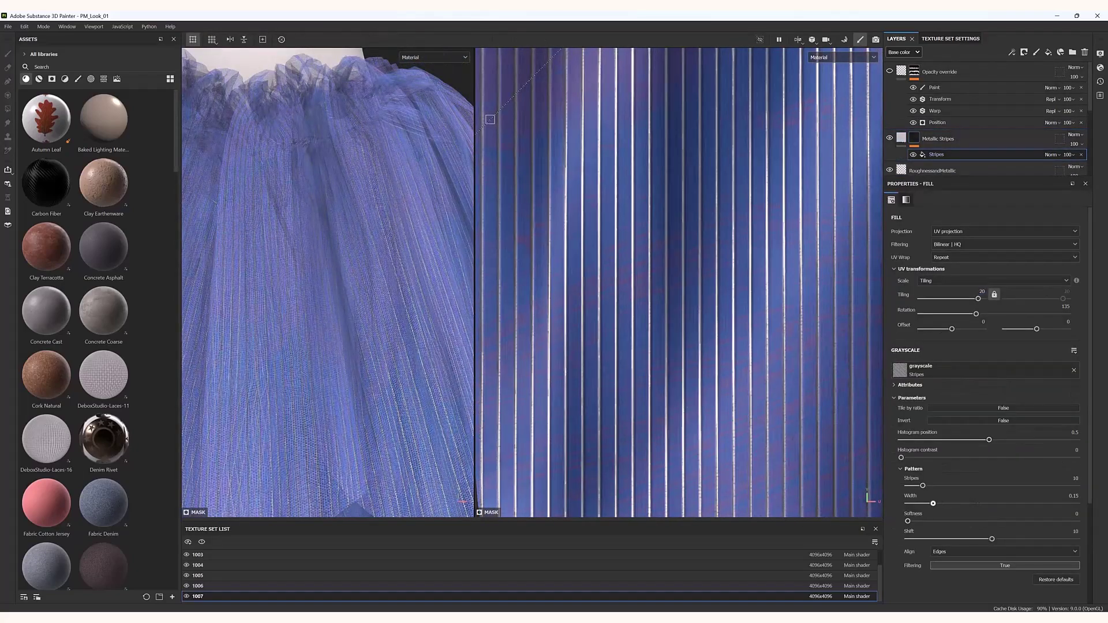
Enable the opacity channel on the Metallic Stripes fill and show the Opacity override layer again.
{"action": "left_click", "coordinate": [901, 138]}
{"action": "left_click", "coordinate": [1042, 366]}
{"action": "scroll", "coordinate": [347, 288], "scroll_direction": "up", "scroll_amount": 3}
{"action": "scroll", "coordinate": [346, 288], "scroll_direction": "down", "scroll_amount": 10}
{"action": "scroll", "coordinate": [346, 289], "scroll_direction": "down", "scroll_amount": 1}
{"action": "left_click", "coordinate": [890, 71]}
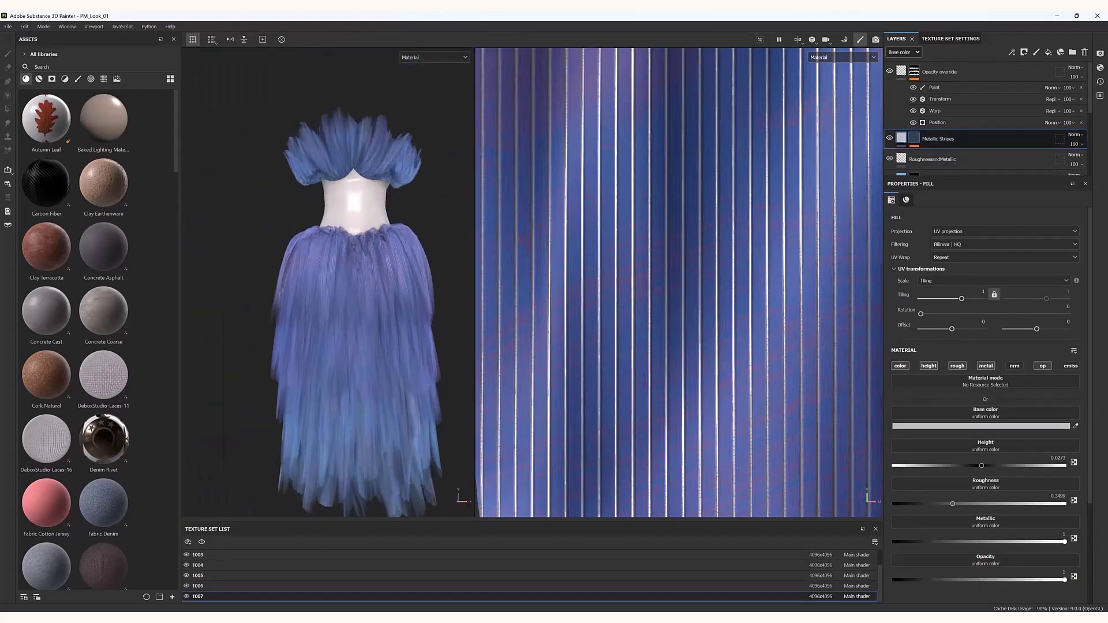
Copy the Metallic Stripes layer and paste it above RoughnessandMetallic in texture sets 1006 and 1005.
{"action": "left_click", "coordinate": [915, 71]}
{"action": "left_click", "coordinate": [938, 139]}
{"action": "scroll", "coordinate": [653, 260], "scroll_direction": "down", "scroll_amount": 10}
{"action": "left_click", "coordinate": [197, 586]}
{"action": "left_click", "coordinate": [935, 92]}
{"action": "key", "text": "ctrl+v"}
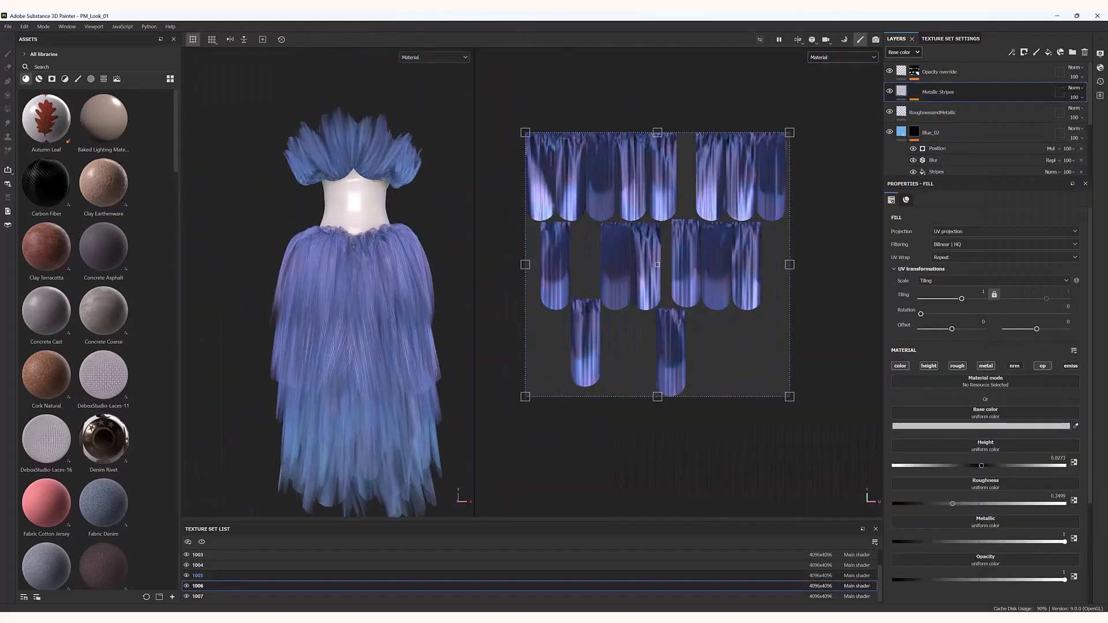
{"action": "left_click", "coordinate": [197, 575]}
{"action": "left_click", "coordinate": [935, 92]}
{"action": "key", "text": "ctrl+v"}
Paste the Metallic Stripes layer into texture sets 1004, 1003 and 1002.
{"action": "left_click", "coordinate": [198, 565]}
{"action": "key", "text": "ctrl+v"}
{"action": "left_click", "coordinate": [197, 555]}
{"action": "key", "text": "ctrl+v"}
{"action": "left_click", "coordinate": [197, 566]}
{"action": "left_click", "coordinate": [935, 92]}
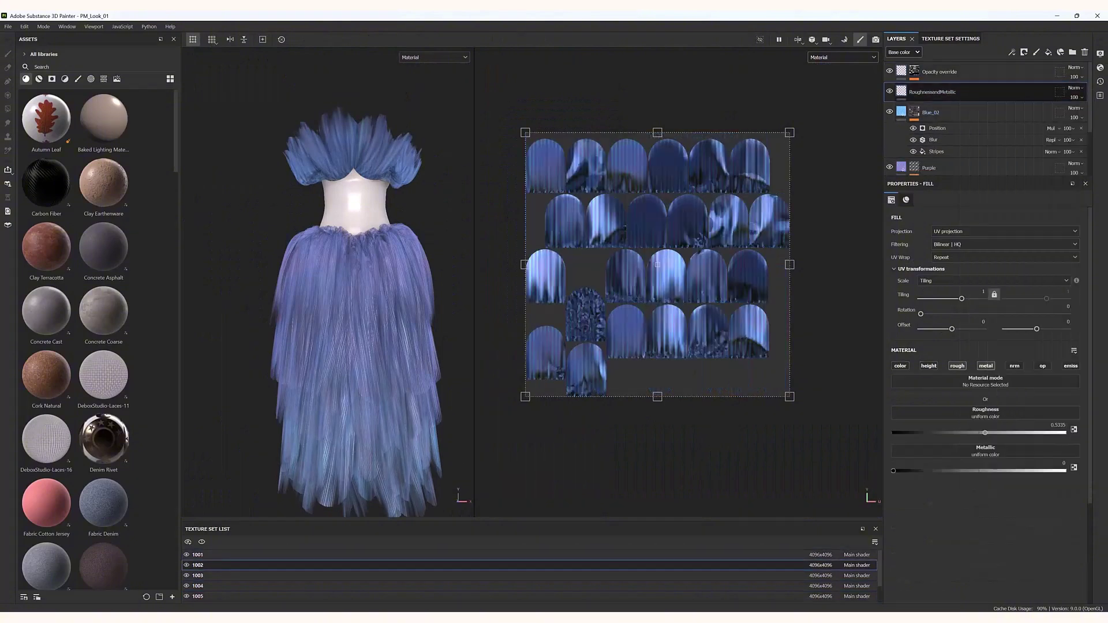
{"action": "key", "text": "ctrl+v"}
Set the tiling of the Metallic Stripes mask pattern to 25 on texture set 1002, the bodice ruffle.
{"action": "scroll", "coordinate": [346, 375], "scroll_direction": "up", "scroll_amount": 4}
{"action": "scroll", "coordinate": [347, 289], "scroll_direction": "down", "scroll_amount": 4}
{"action": "scroll", "coordinate": [346, 202], "scroll_direction": "up", "scroll_amount": 8}
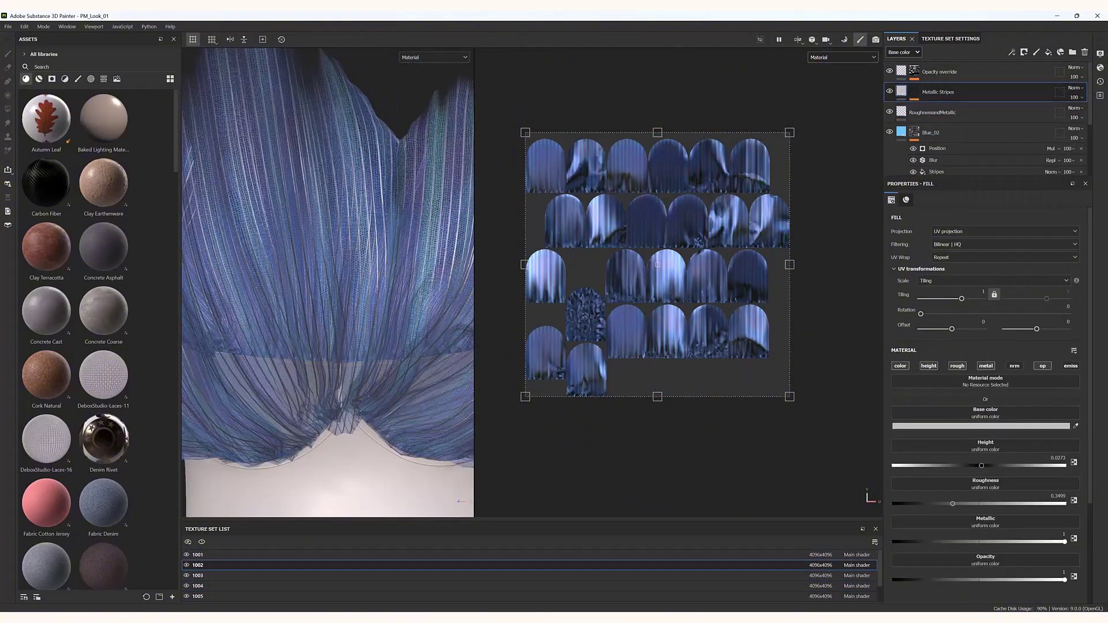
{"action": "left_click", "coordinate": [914, 92]}
{"action": "left_click", "coordinate": [937, 108]}
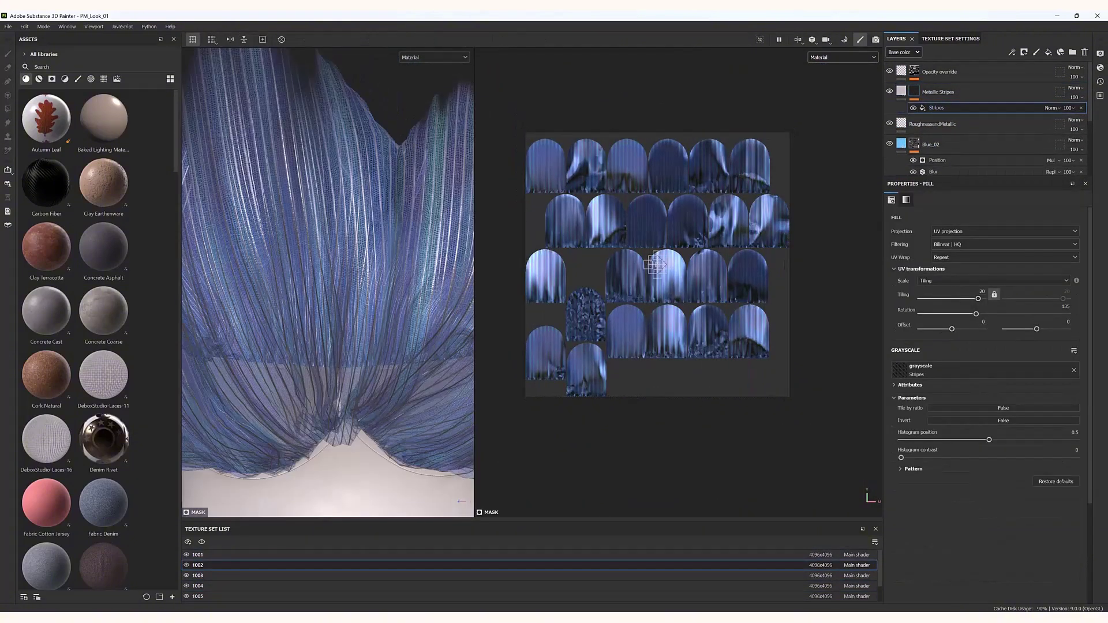
{"action": "left_click", "coordinate": [982, 292]}
{"action": "type", "text": "25"}
{"action": "key", "text": "Return"}
{"action": "scroll", "coordinate": [347, 289], "scroll_direction": "down", "scroll_amount": 6}
{"action": "scroll", "coordinate": [346, 289], "scroll_direction": "up", "scroll_amount": 3}
{"action": "scroll", "coordinate": [346, 289], "scroll_direction": "down", "scroll_amount": 5}
{"action": "scroll", "coordinate": [347, 289], "scroll_direction": "down", "scroll_amount": 3}
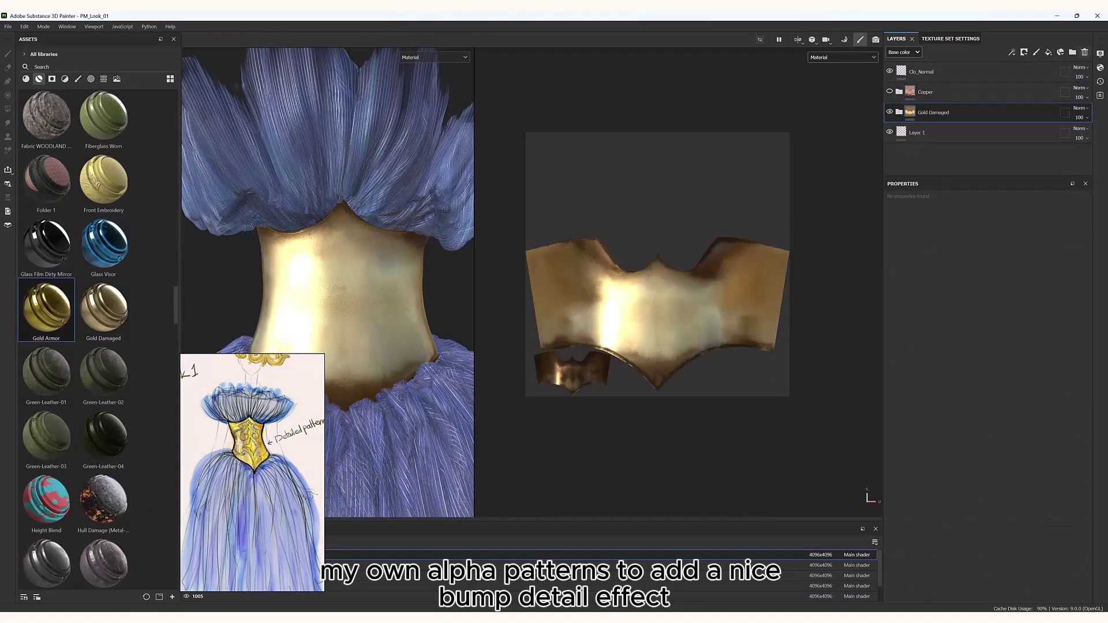
Browse the smart materials, compare Copper with Gold Damaged on the corset, keep Copper visible and open its Base Metal layer.
{"action": "scroll", "coordinate": [98, 346], "scroll_direction": "down", "scroll_amount": 3}
{"action": "scroll", "coordinate": [104, 496], "scroll_direction": "down", "scroll_amount": 15}
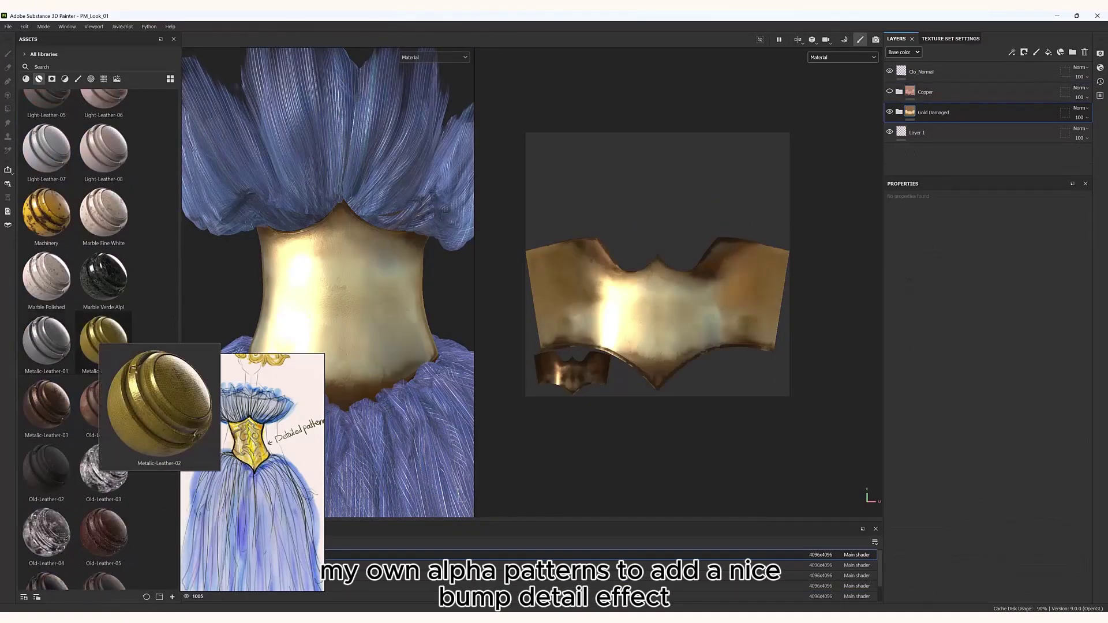
{"action": "scroll", "coordinate": [104, 416], "scroll_direction": "down", "scroll_amount": 5}
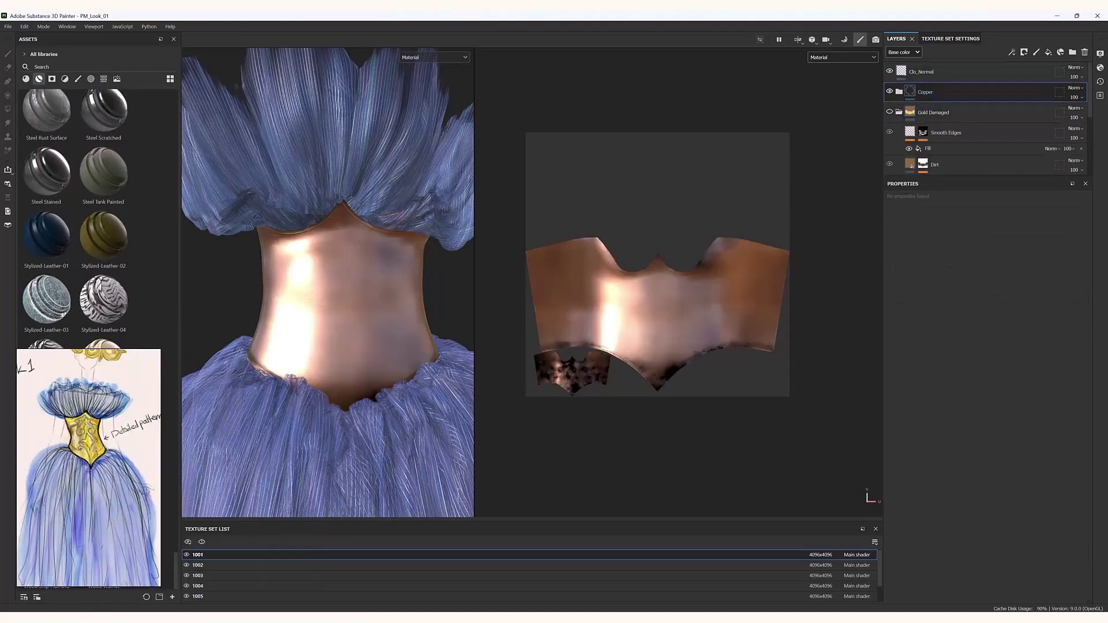
{"action": "left_click", "coordinate": [890, 92]}
{"action": "left_click", "coordinate": [933, 113]}
{"action": "left_click", "coordinate": [900, 92]}
{"action": "left_click", "coordinate": [929, 153]}
{"action": "left_click", "coordinate": [890, 92]}
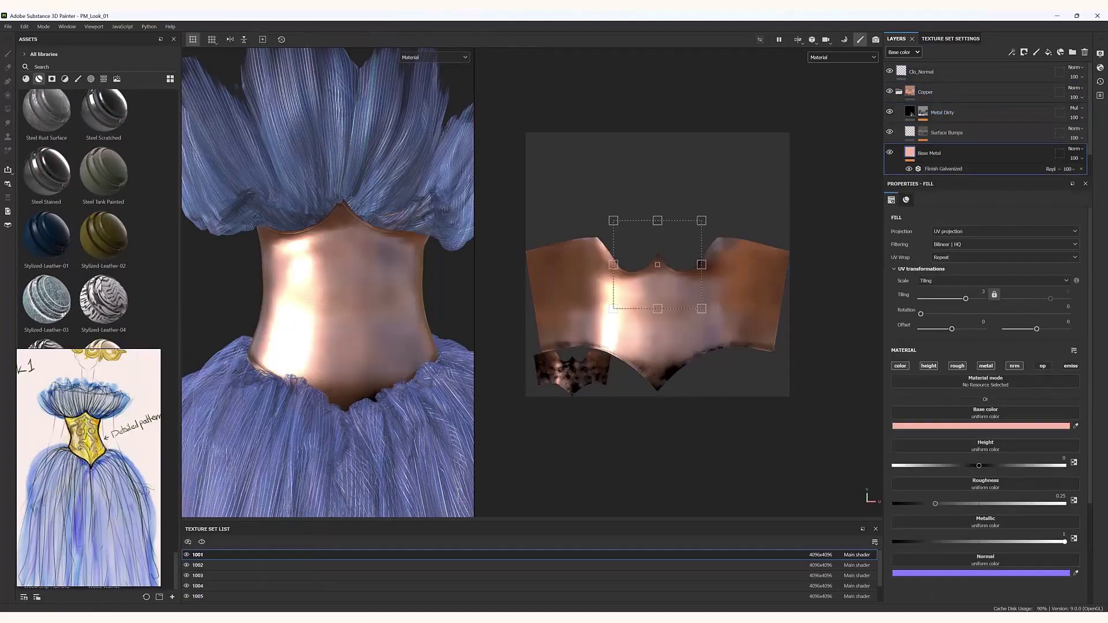
Give the Copper material's Base Metal layer a golden base colour and set its roughness to about 0.139.
{"action": "mouse_move", "coordinate": [973, 466]}
{"action": "left_mouse_down"}
{"action": "mouse_move", "coordinate": [995, 462]}
{"action": "mouse_move", "coordinate": [977, 473]}
{"action": "mouse_move", "coordinate": [983, 481]}
{"action": "left_mouse_up"}
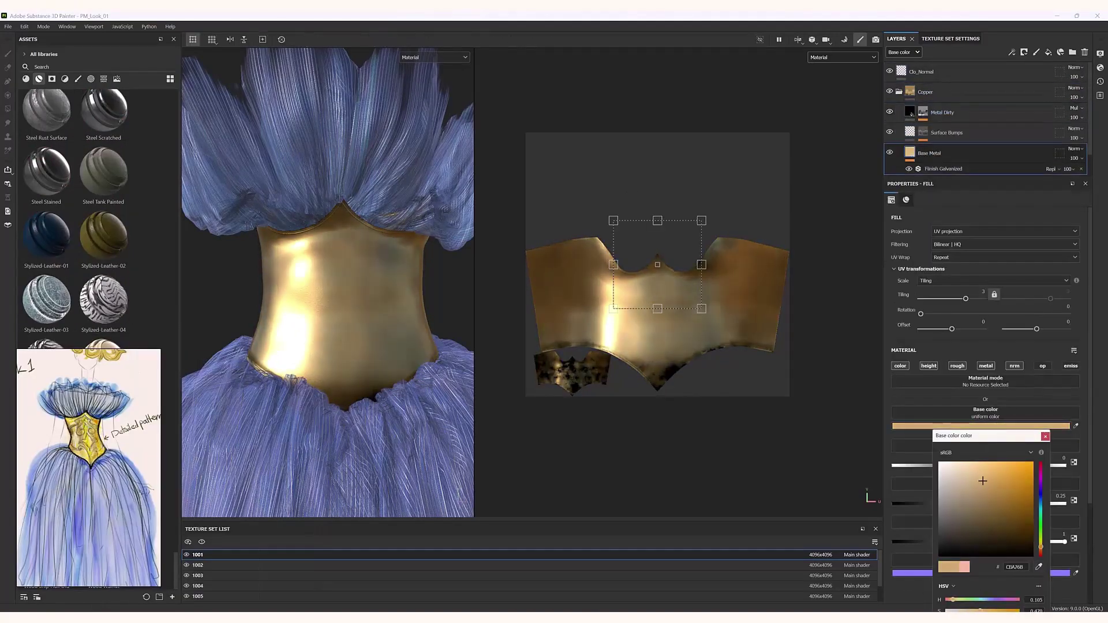
{"action": "left_click_drag", "start_coordinate": [894, 504], "coordinate": [917, 504]}
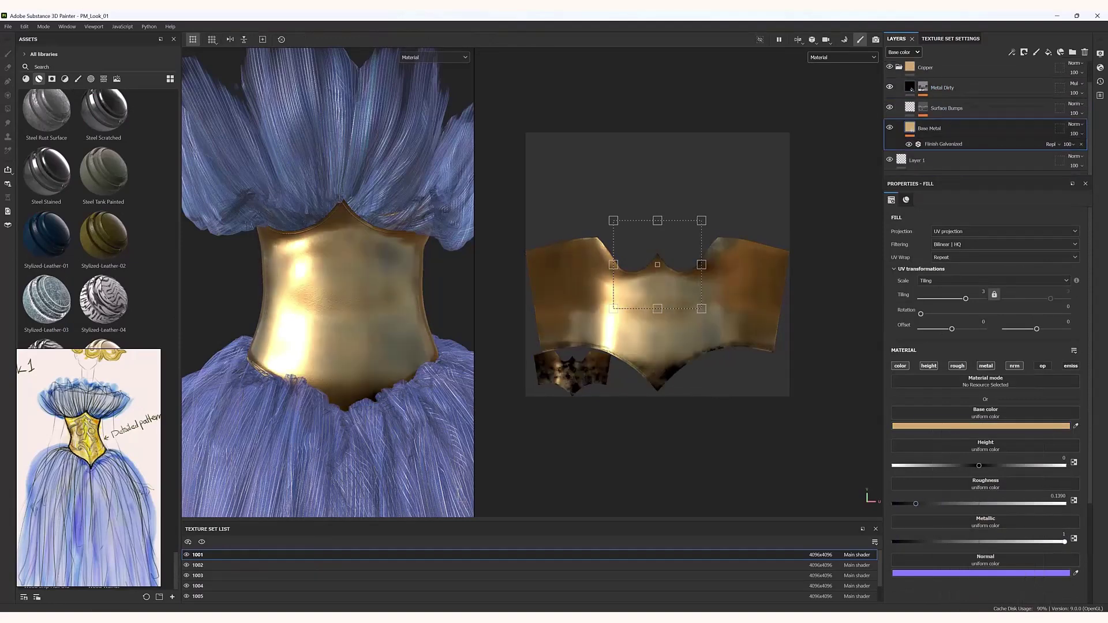
Adjust the base colour and roughness of the Metal Dirty layer, hiding the Base Metal layer to judge the effect.
{"action": "left_click", "coordinate": [900, 366]}
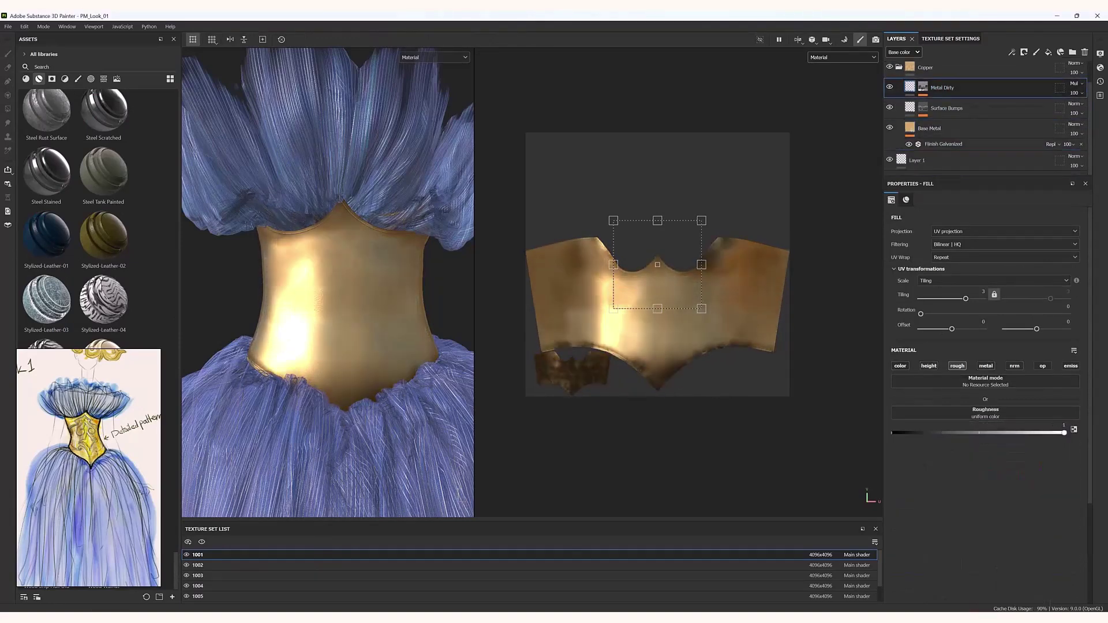
{"action": "key", "text": "ctrl+z"}
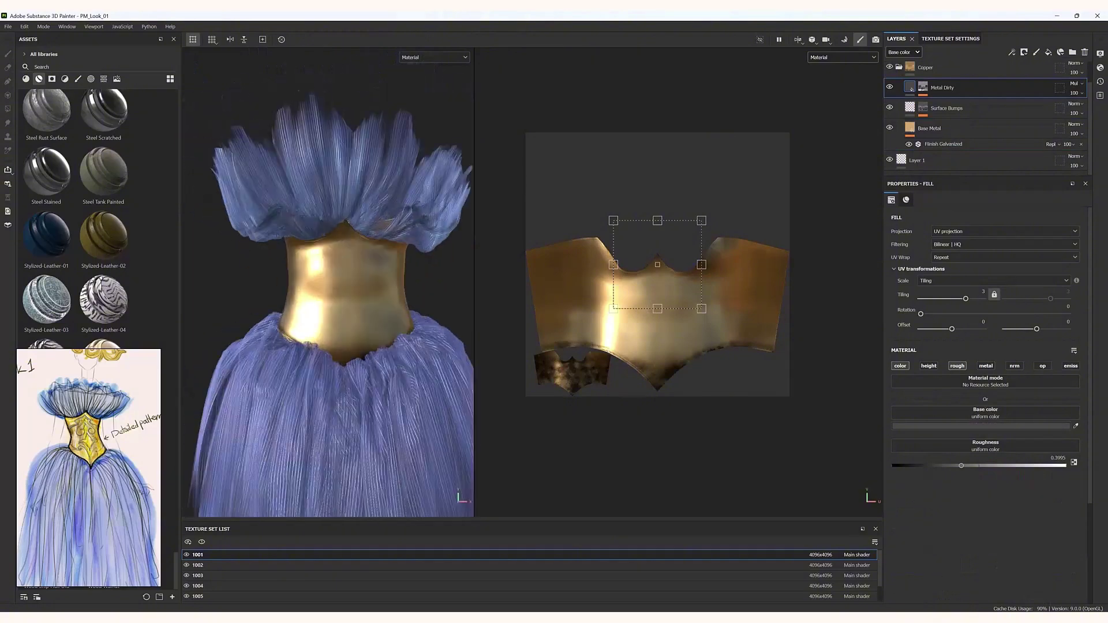
{"action": "left_click", "coordinate": [889, 128]}
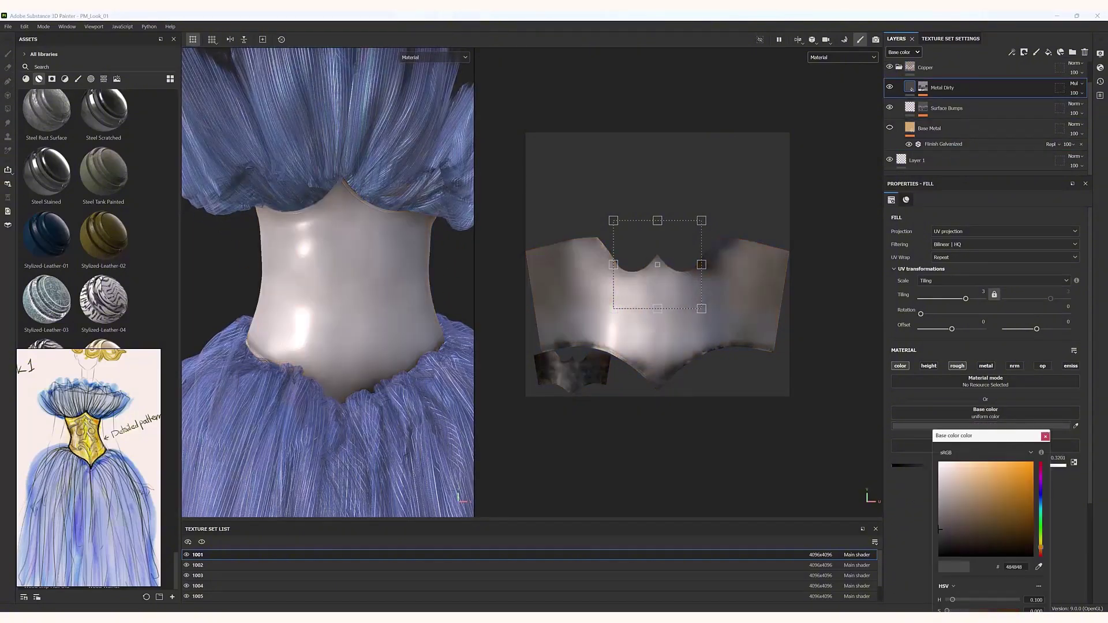
{"action": "key", "text": "ctrl+z"}
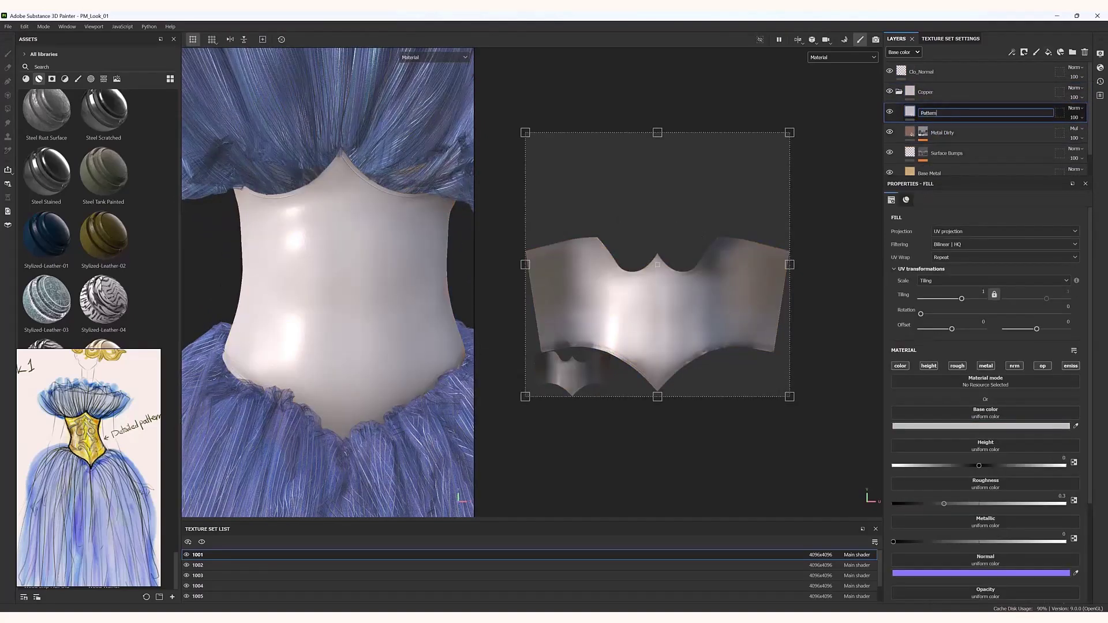
Name the new fill layer Pattern and mask it with pattern 233 from the DeboxStudio-vol3-Pixelize folder.
{"action": "key", "text": "Return"}
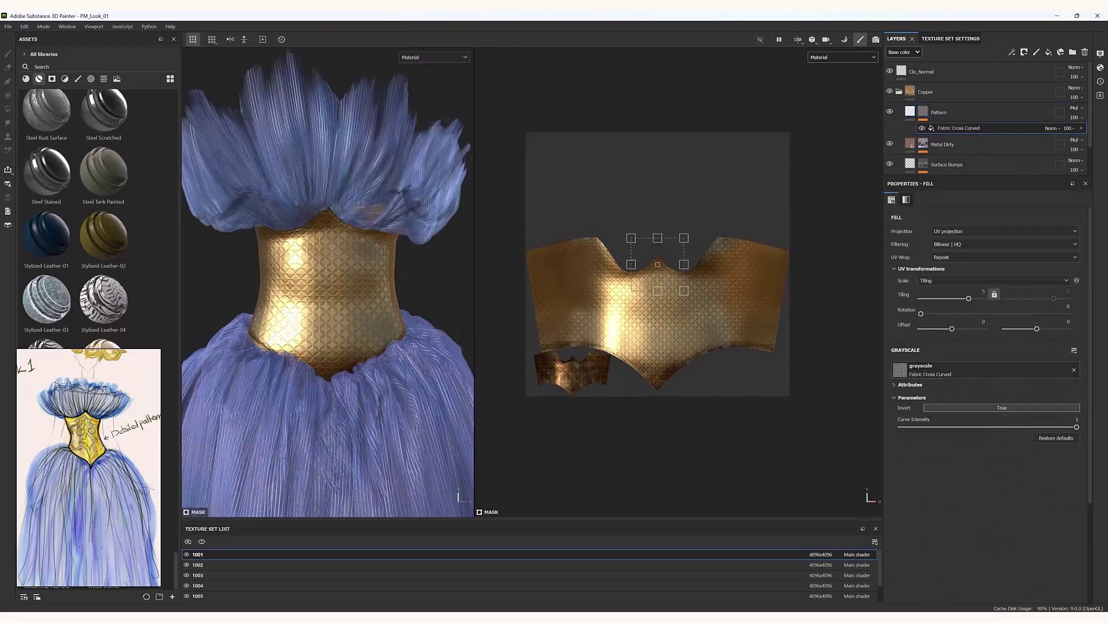
{"action": "scroll", "coordinate": [328, 283], "scroll_direction": "up", "scroll_amount": 5}
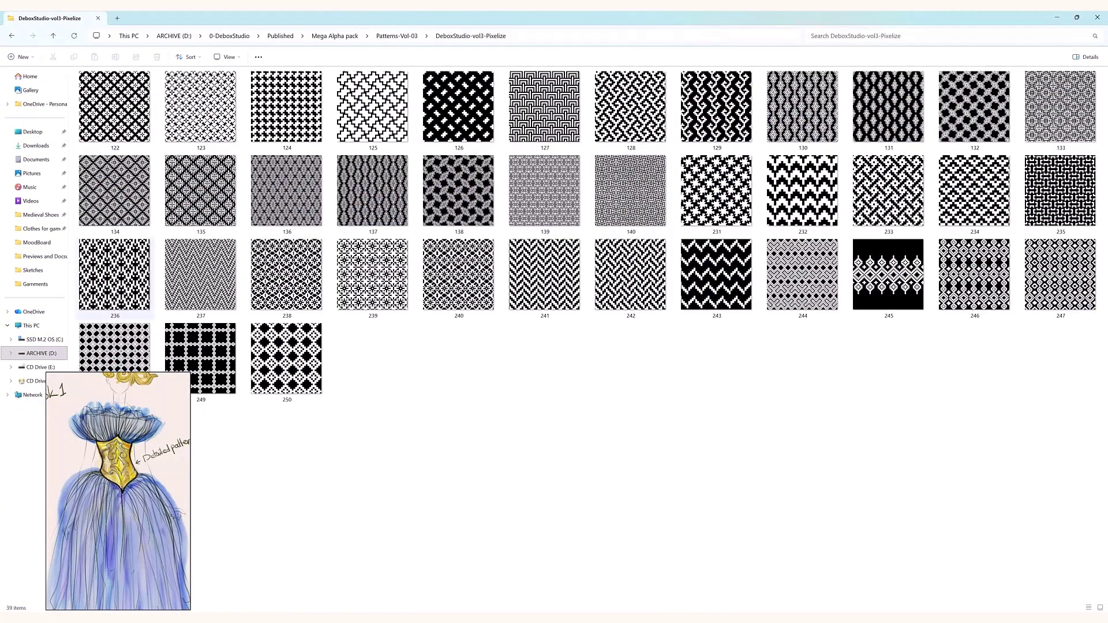
{"action": "double_click", "coordinate": [200, 275]}
{"action": "left_click", "coordinate": [889, 191]}
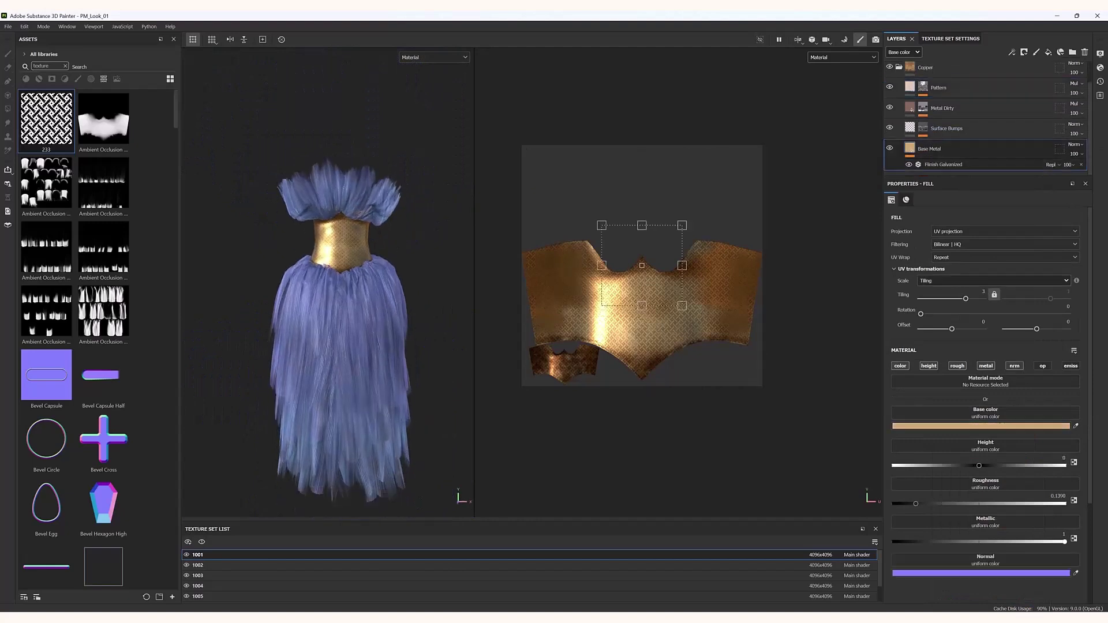
Lighten the golden base colour of the Base Metal layer on the corset.
{"action": "left_click", "coordinate": [1000, 426]}
{"action": "left_click", "coordinate": [955, 478]}
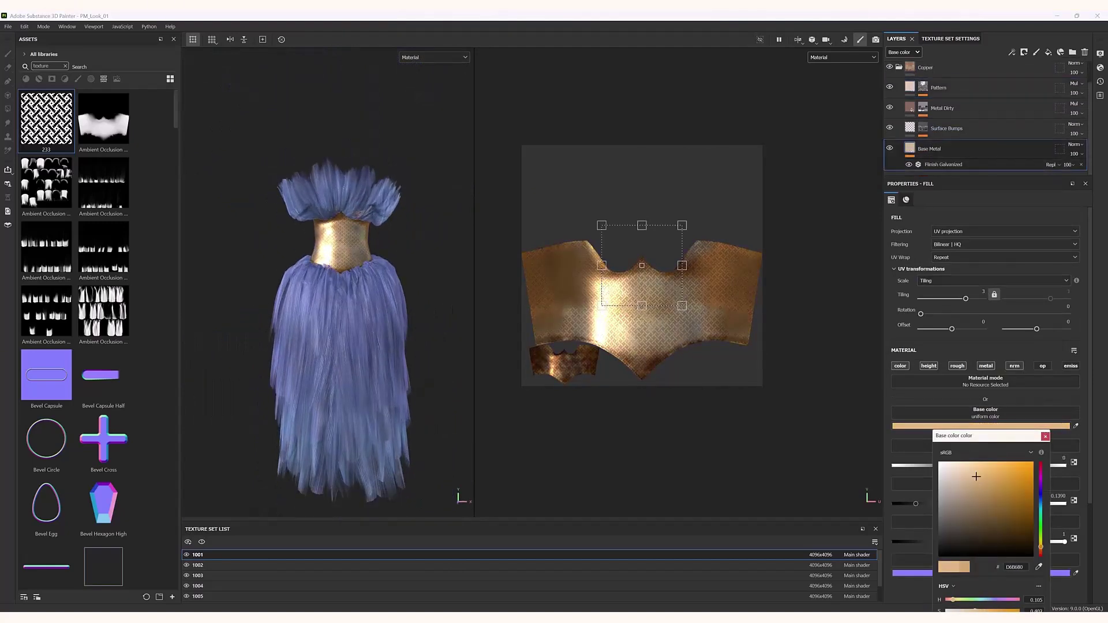
{"action": "mouse_move", "coordinate": [404, 347]}
{"action": "left_mouse_down", "text": "alt"}
{"action": "mouse_move", "coordinate": [424, 350]}
{"action": "mouse_move", "coordinate": [413, 355]}
{"action": "left_mouse_up", "text": "alt"}
Export the textures of sets 1001 to 1007 as 8-bit PNG files with the PBR Metallic Roughness template.
{"action": "left_click", "coordinate": [26, 162]}
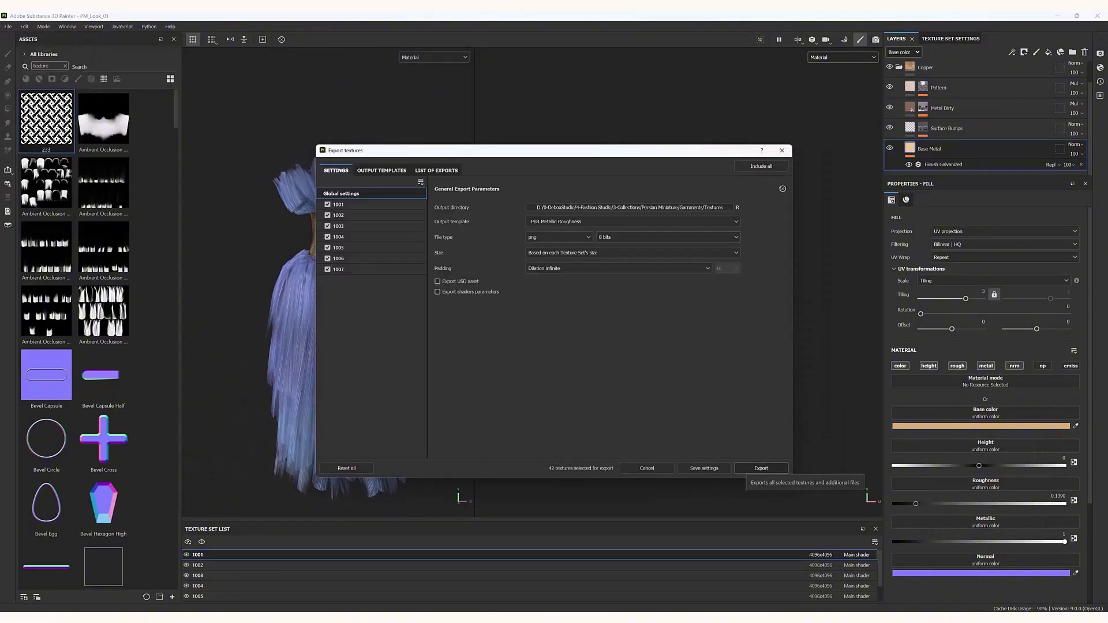
{"action": "left_click", "coordinate": [753, 468]}
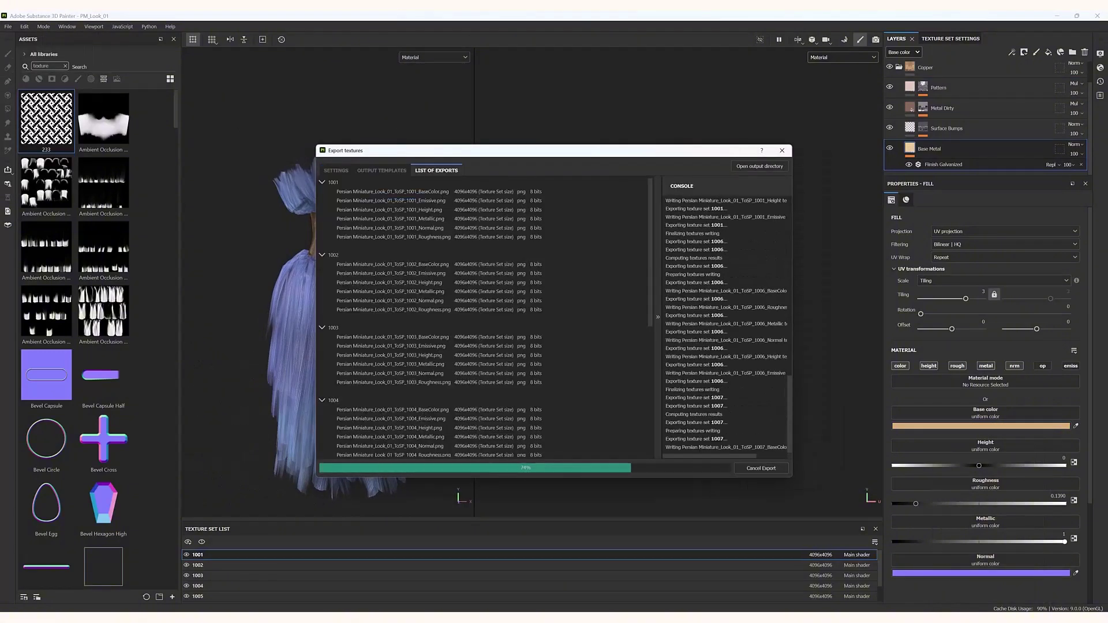
Switch to CLO and open the garment project Persian Miniature_Look01_01.zprj.
{"action": "left_click", "coordinate": [470, 617]}
{"action": "type", "text": "cl"}
{"action": "key", "text": "Return"}
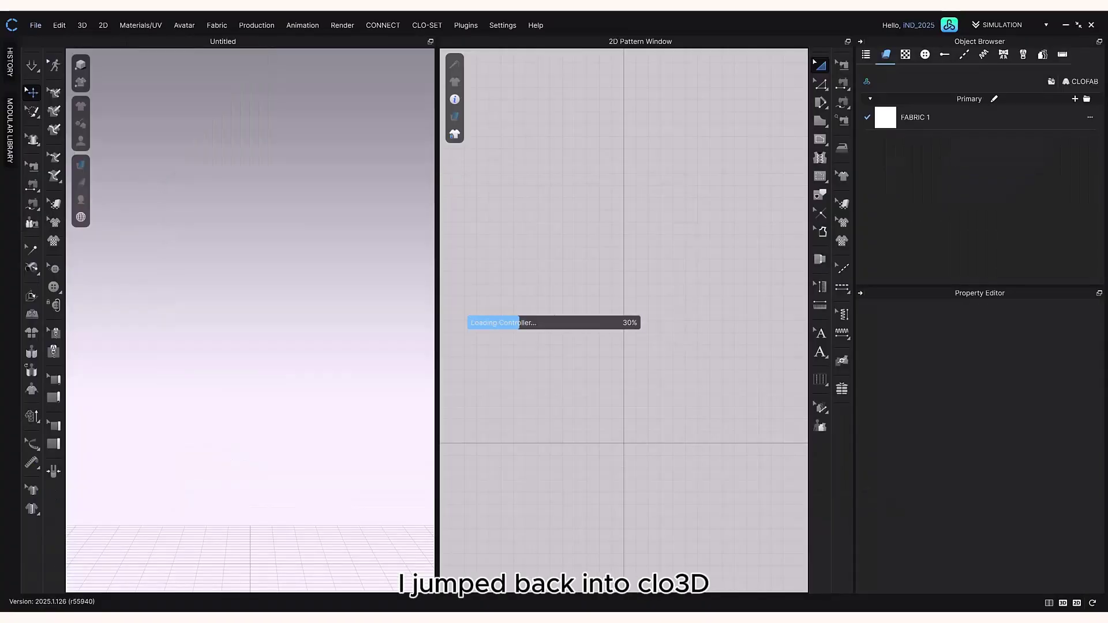
{"action": "right_click_drag", "start_coordinate": [230, 340], "coordinate": [265, 358]}
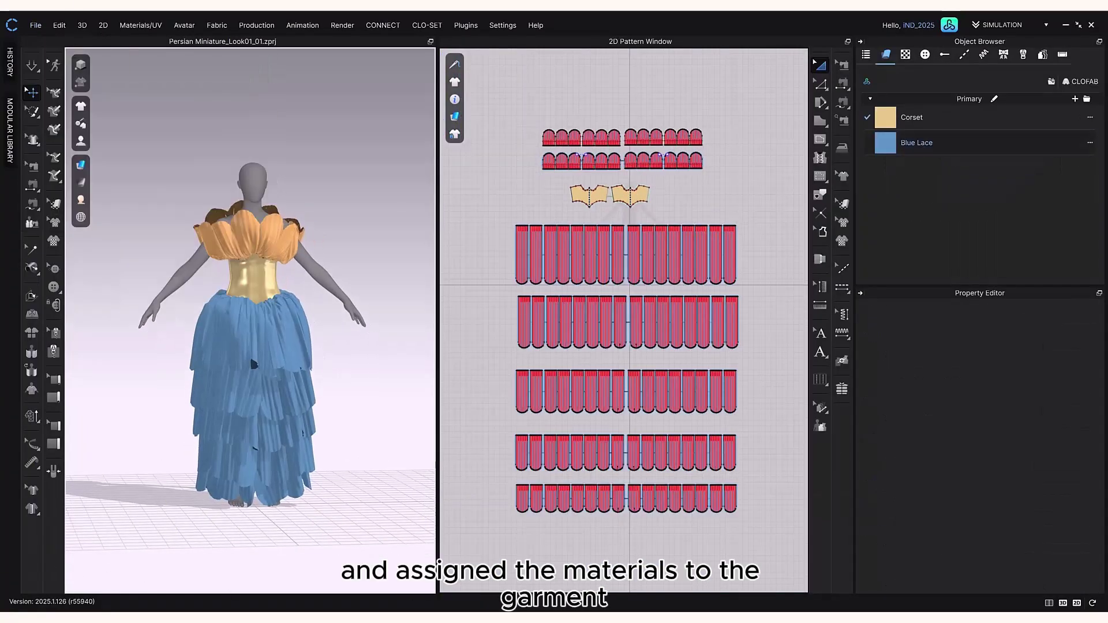
Duplicate the Blue Lace fabric until there are six, and name them Blue Lace_01 to Blue Lace_06.
{"action": "left_click", "coordinate": [929, 143]}
{"action": "left_click", "coordinate": [1078, 143]}
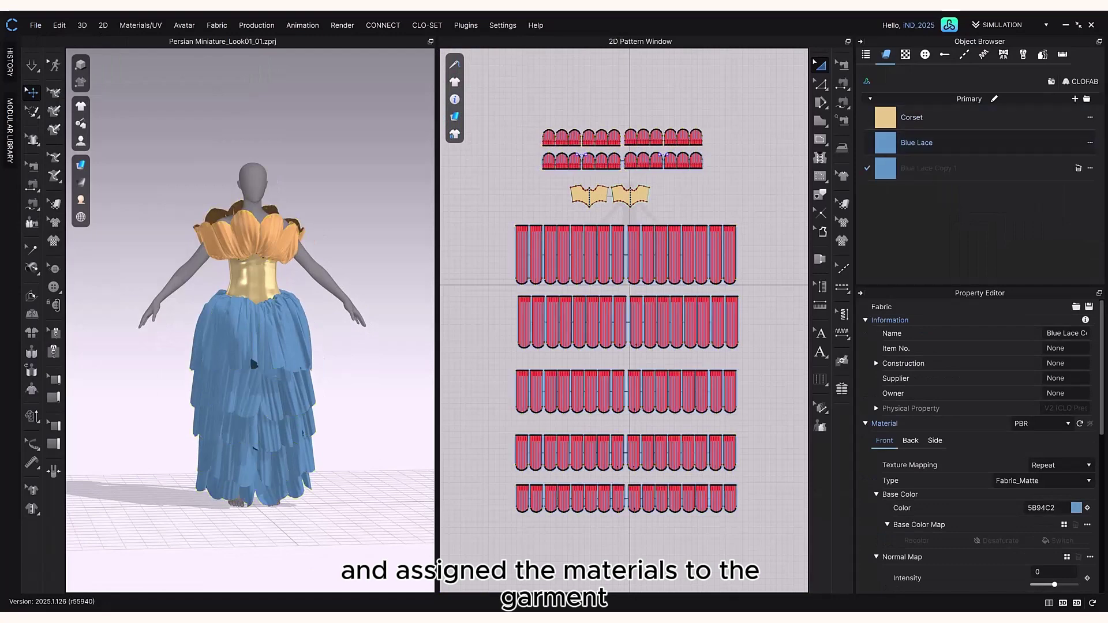
{"action": "left_click", "coordinate": [924, 142]}
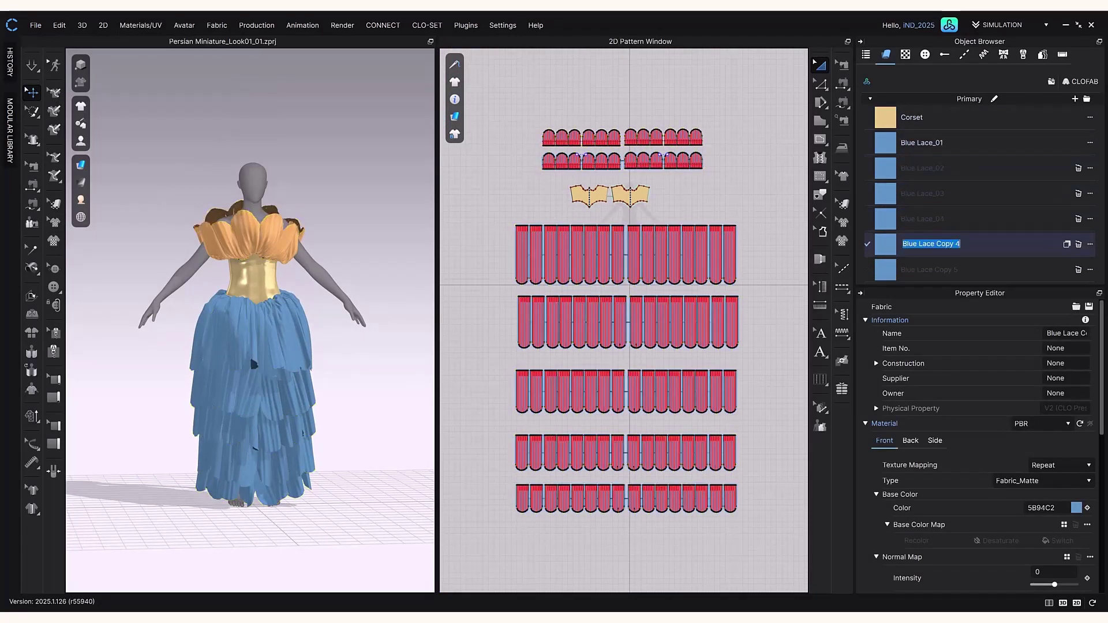
Set the texture mapping of Blue Lace_01 to Unified and its base colour to white.
{"action": "left_click", "coordinate": [922, 143]}
{"action": "scroll", "coordinate": [982, 445], "scroll_direction": "down", "scroll_amount": 3}
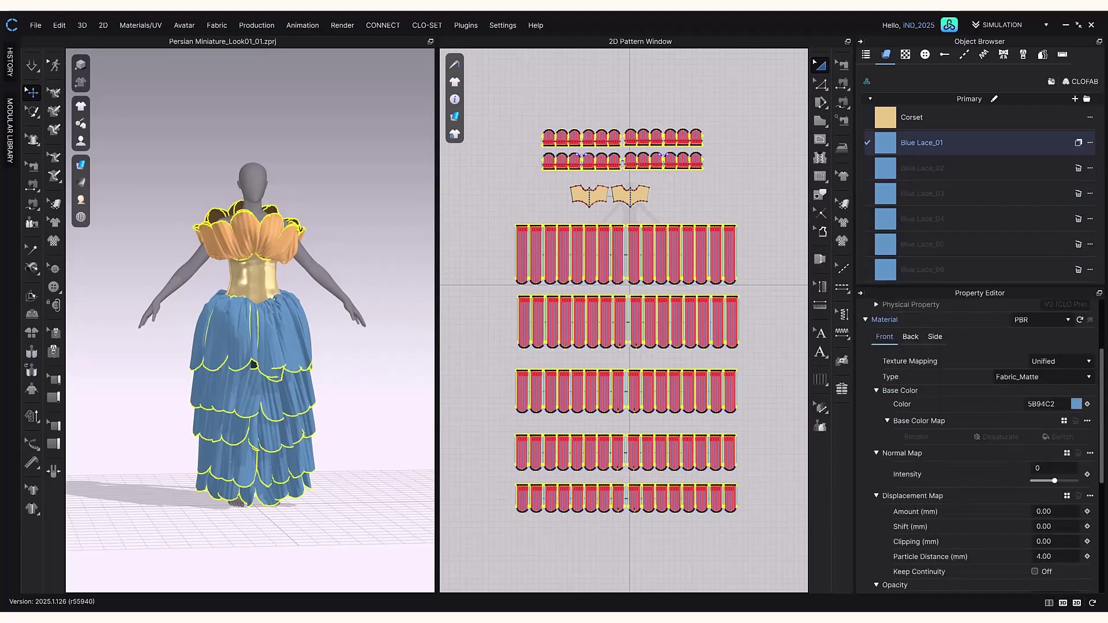
{"action": "left_click", "coordinate": [1077, 404]}
{"action": "left_click", "coordinate": [554, 359]}
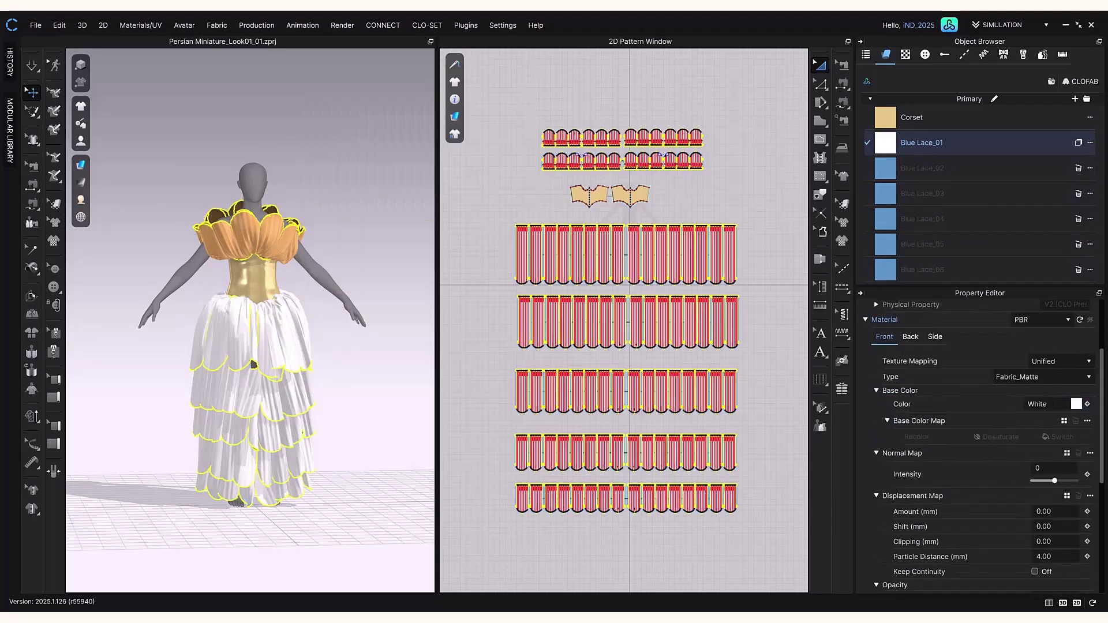
Load the exported base colour and normal textures into the Base Color Map and Normal Map of Blue Lace_01.
{"action": "left_click", "coordinate": [1064, 421]}
{"action": "double_click", "coordinate": [271, 250]}
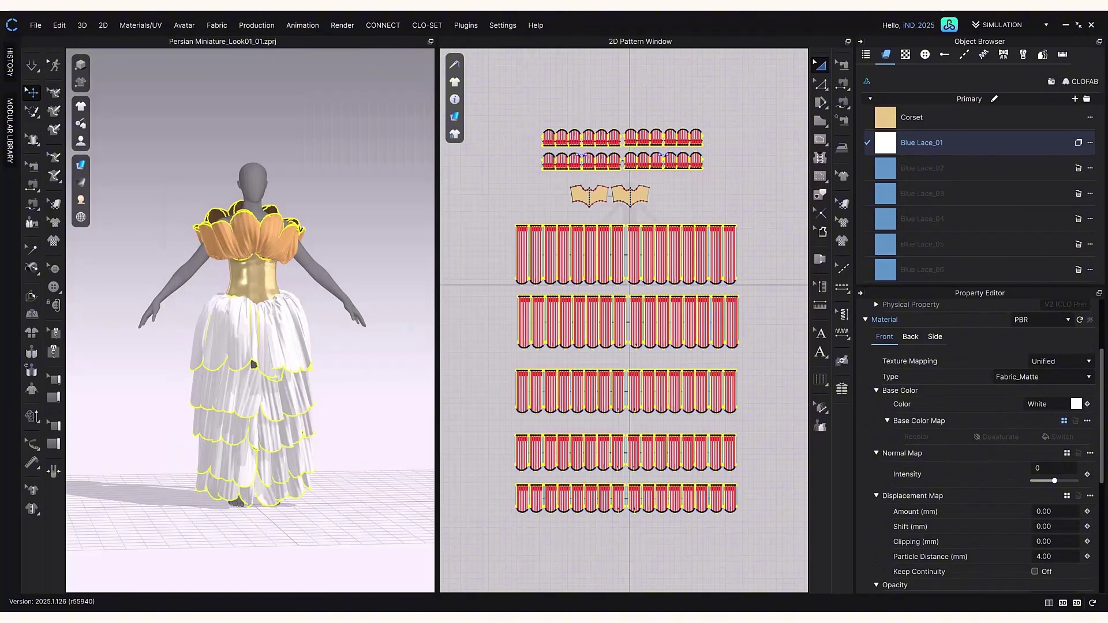
{"action": "left_click", "coordinate": [1068, 464]}
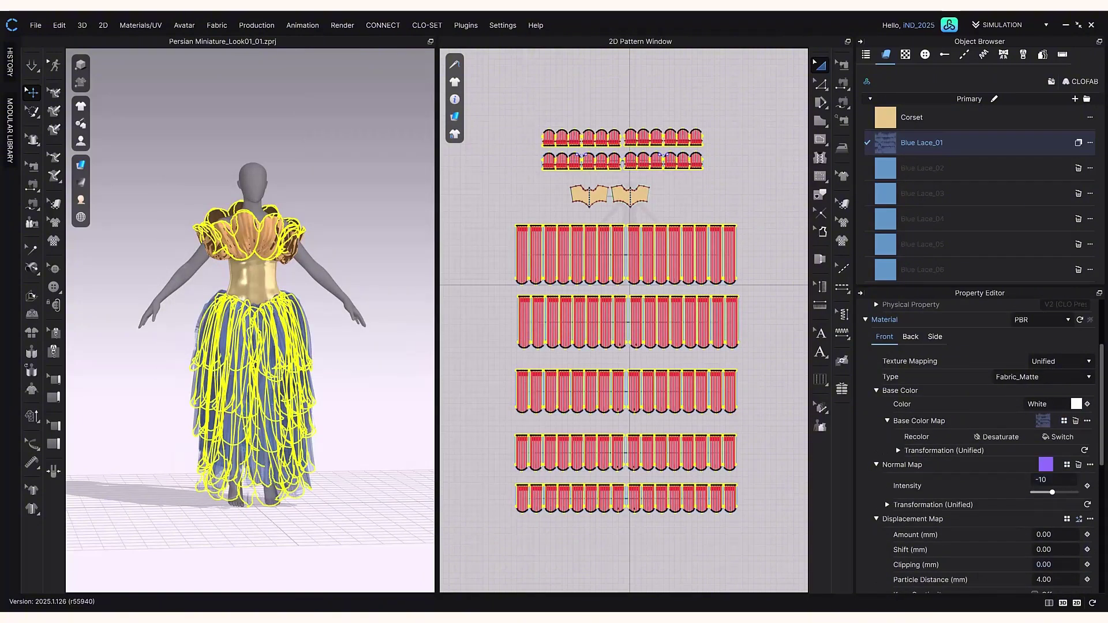
{"action": "key", "text": "Escape"}
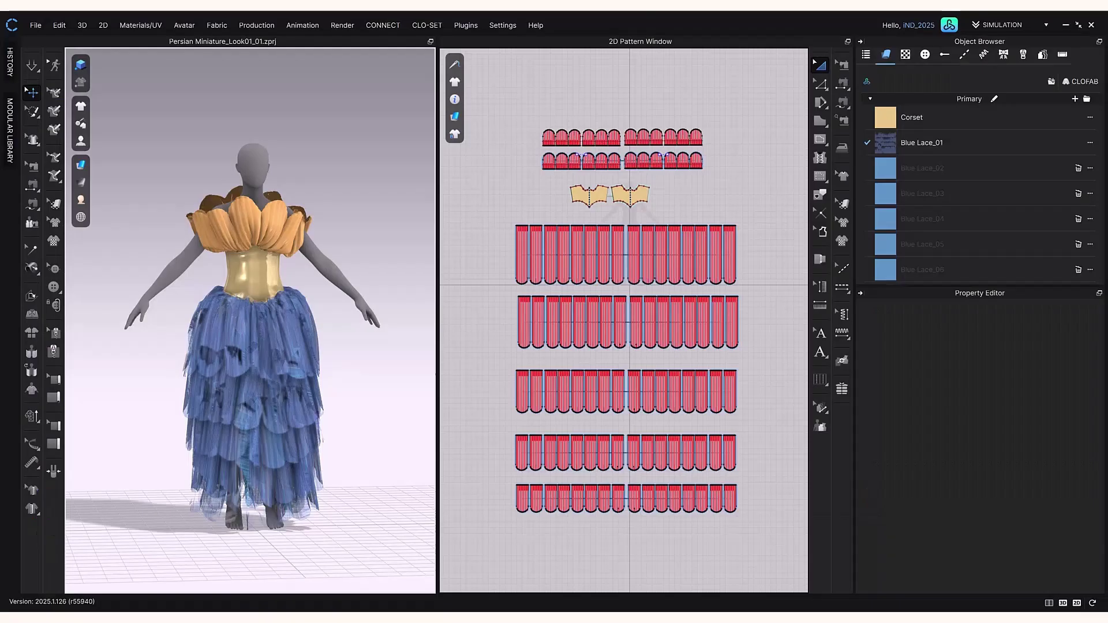
Assign the Blue Lace_06 fabric to all skirt panels in the pattern layout.
{"action": "left_click", "coordinate": [922, 269]}
{"action": "left_click_drag", "start_coordinate": [497, 217], "coordinate": [765, 537]}
{"action": "left_click", "coordinate": [1067, 269]}
Select both rows of bodice ruffle pieces in the 2D pattern layout.
{"action": "left_click", "coordinate": [730, 141]}
{"action": "scroll", "coordinate": [729, 141], "scroll_direction": "up", "scroll_amount": 3}
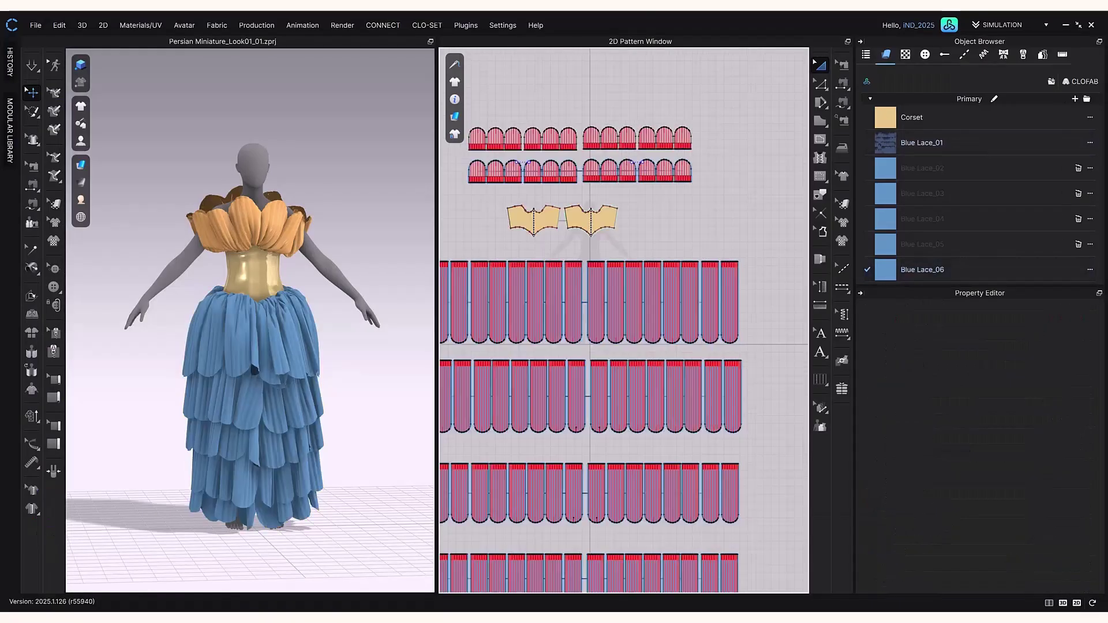
{"action": "middle_click_drag", "start_coordinate": [693, 115], "coordinate": [732, 151]}
{"action": "left_click_drag", "start_coordinate": [488, 138], "coordinate": [753, 228]}
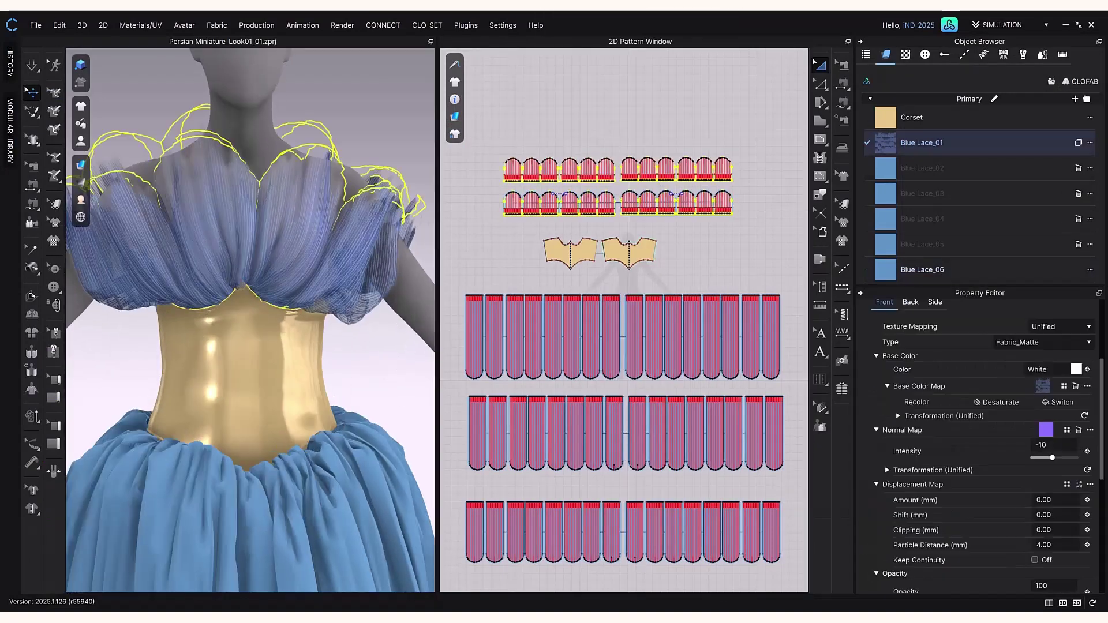
Load the exported roughness and metalness maps into Blue Lace_01 and set its Metalness to 100.
{"action": "scroll", "coordinate": [981, 450], "scroll_direction": "down", "scroll_amount": 5}
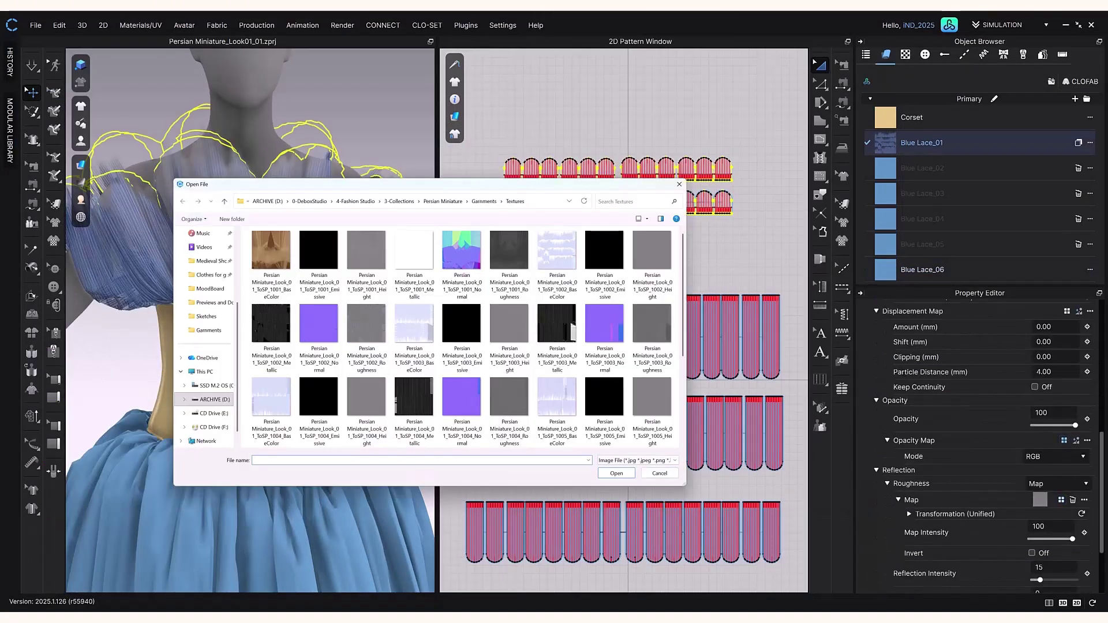
{"action": "scroll", "coordinate": [981, 451], "scroll_direction": "down", "scroll_amount": 3}
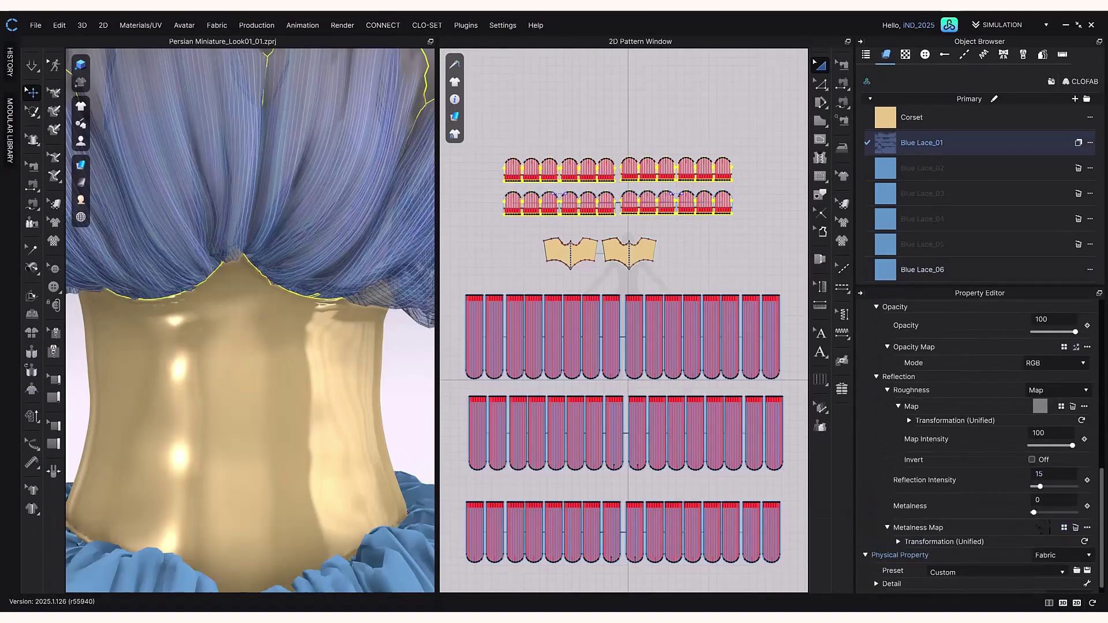
{"action": "left_click_drag", "start_coordinate": [1034, 512], "coordinate": [1075, 513]}
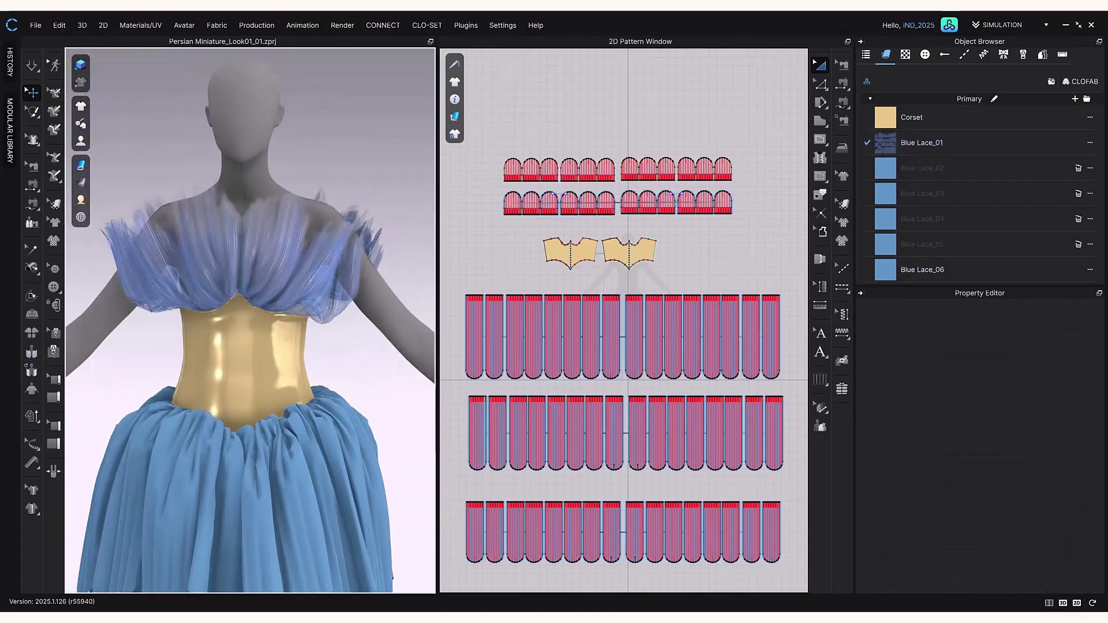
{"action": "middle_click_drag", "start_coordinate": [249, 376], "coordinate": [249, 268]}
Load the exported texture maps into Blue Lace_02 with Metalness 100 and assign it to the longest row of skirt panels.
{"action": "left_click", "coordinate": [923, 168]}
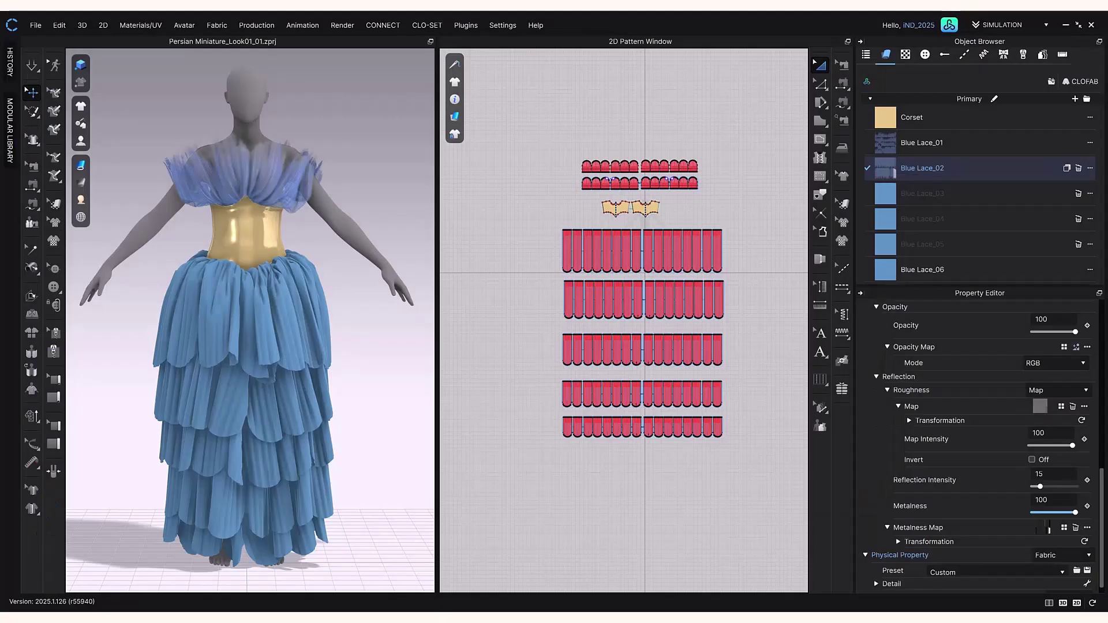
{"action": "left_click", "coordinate": [612, 249]}
{"action": "left_click", "coordinate": [508, 347]}
{"action": "mouse_move", "coordinate": [335, 369]}
{"action": "right_mouse_down"}
{"action": "mouse_move", "coordinate": [375, 373]}
{"action": "mouse_move", "coordinate": [335, 370]}
{"action": "right_mouse_up"}
{"action": "left_click", "coordinate": [923, 168]}
Load the exported 1003 texture maps into Blue Lace_03 and assign it to the second row of skirt panels.
{"action": "left_click", "coordinate": [922, 193]}
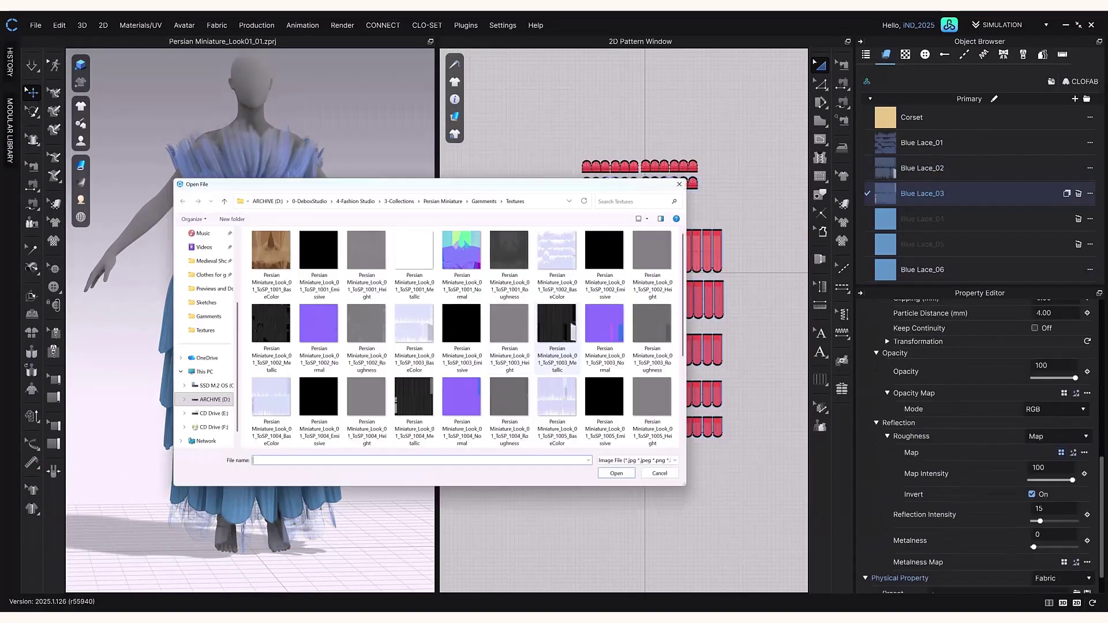
{"action": "left_click_drag", "start_coordinate": [529, 275], "coordinate": [717, 318]}
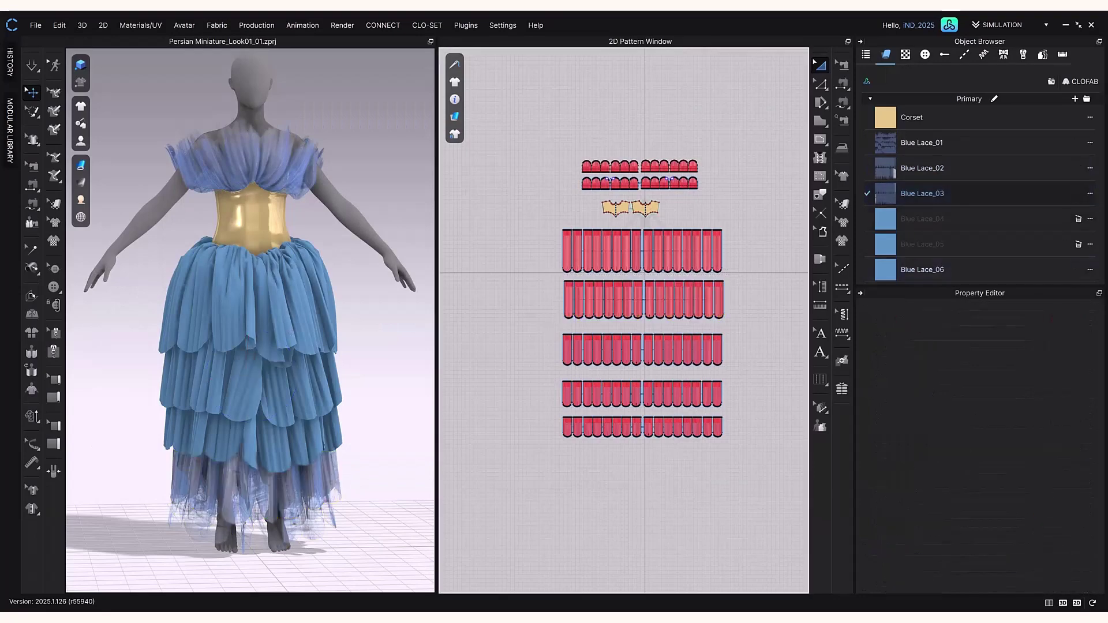
Apply the exported texture maps to Blue Lace_04, Blue Lace_05, Blue Lace_06 and Corset, setting the Corset's normal map intensity to 20.
{"action": "left_click", "coordinate": [922, 219]}
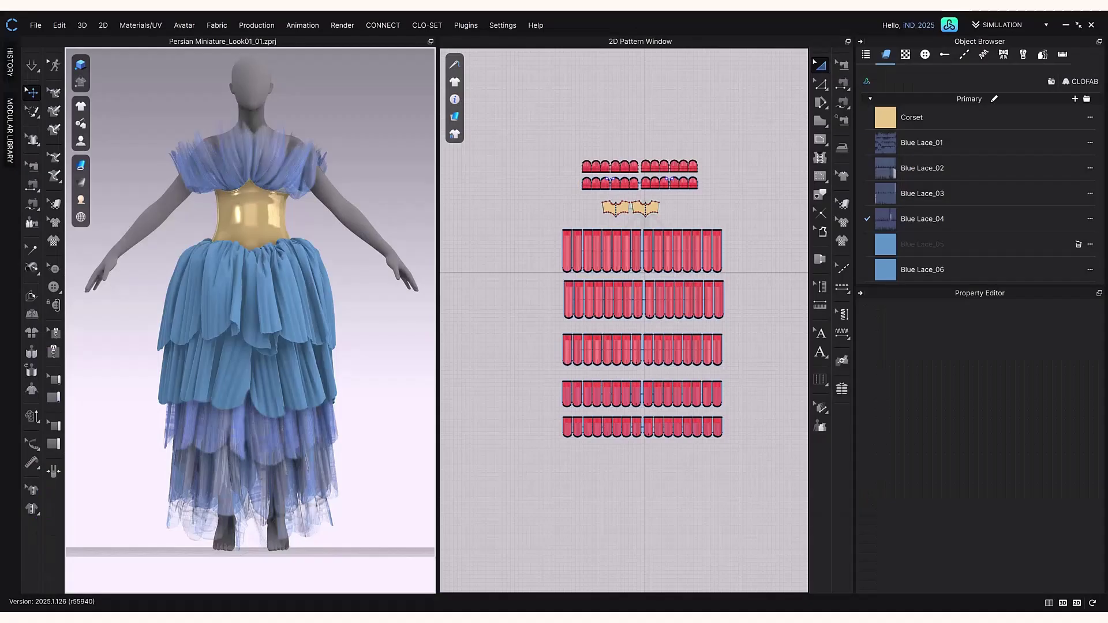
{"action": "left_click", "coordinate": [1079, 518]}
{"action": "scroll", "coordinate": [1079, 517], "scroll_direction": "down", "scroll_amount": 1}
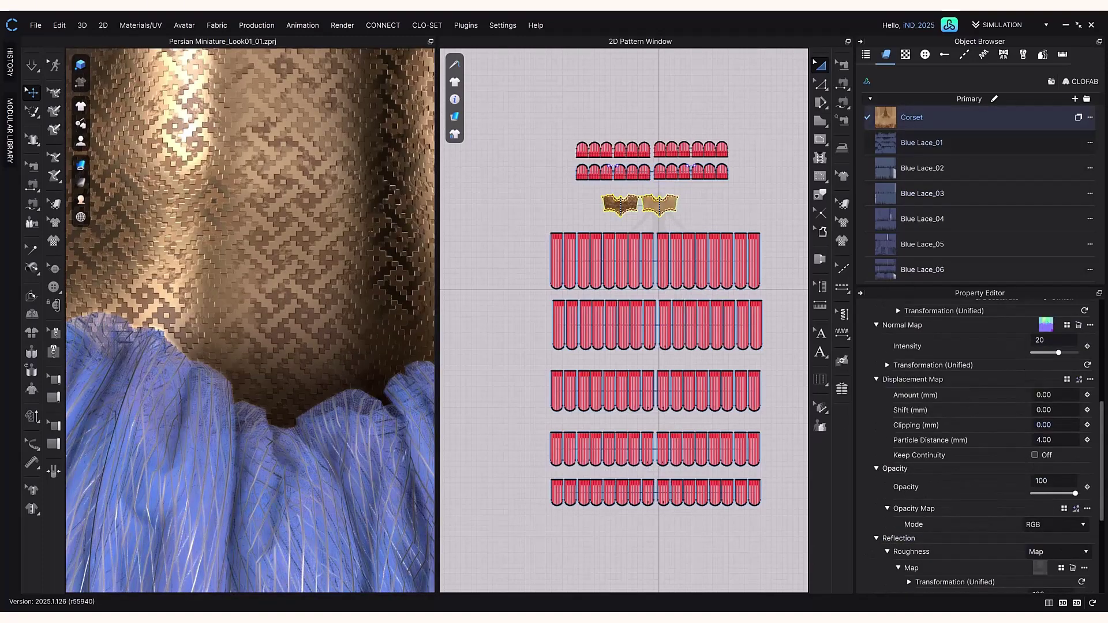
Set the normal map intensity of the Blue Lace skirt fabrics to 10.
{"action": "left_click", "coordinate": [923, 219]}
{"action": "left_click", "coordinate": [922, 245]}
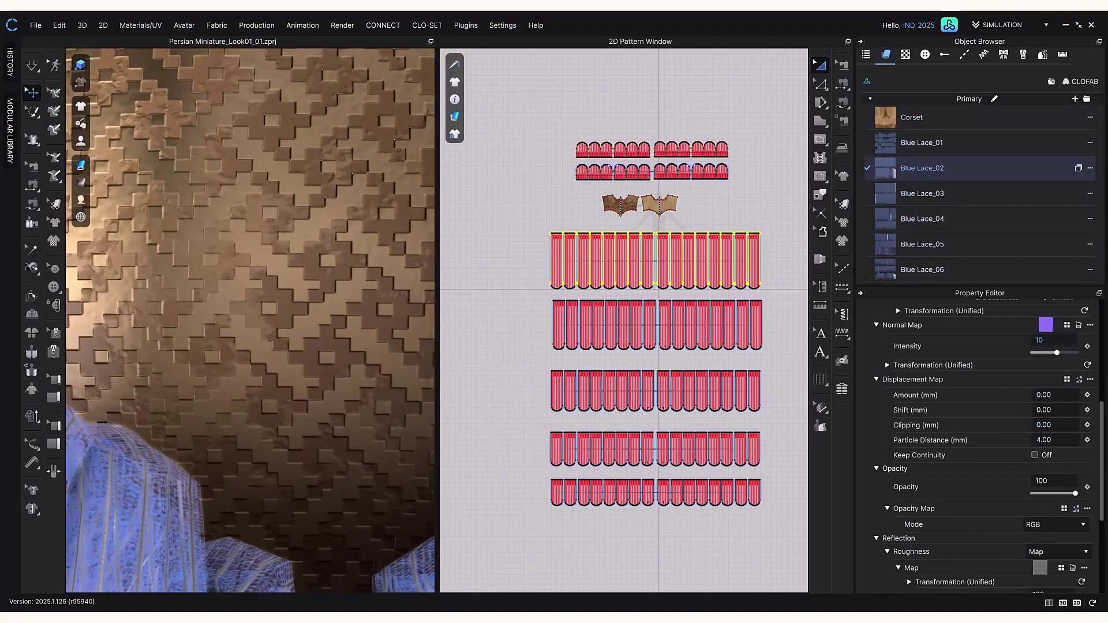
{"action": "left_click", "coordinate": [922, 193]}
{"action": "left_click", "coordinate": [922, 219]}
{"action": "left_click", "coordinate": [922, 244]}
{"action": "double_click", "coordinate": [1039, 341]}
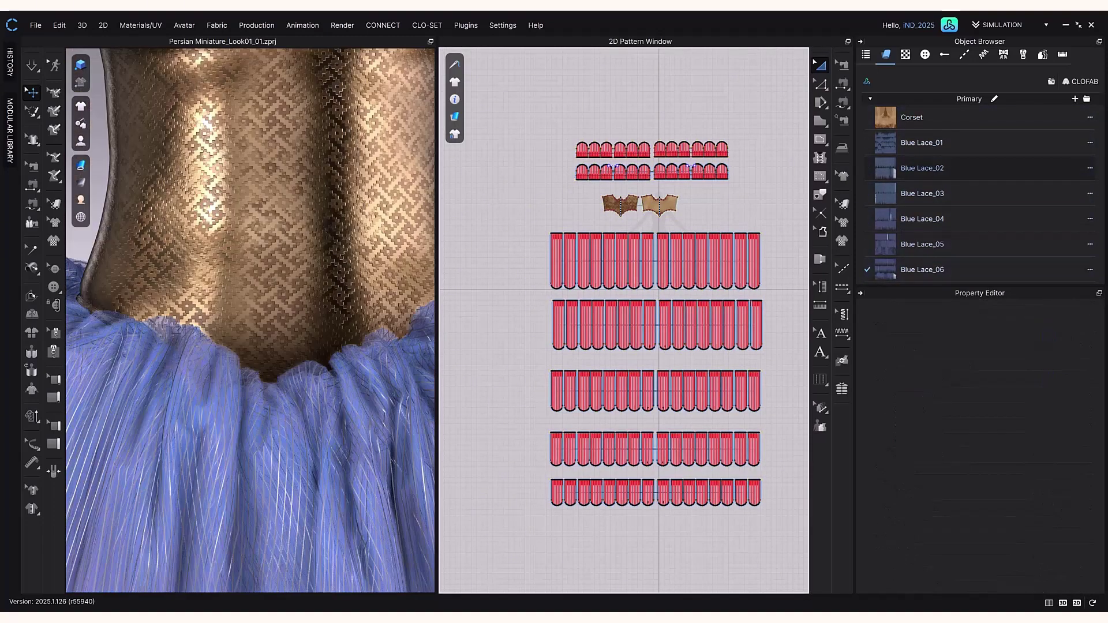